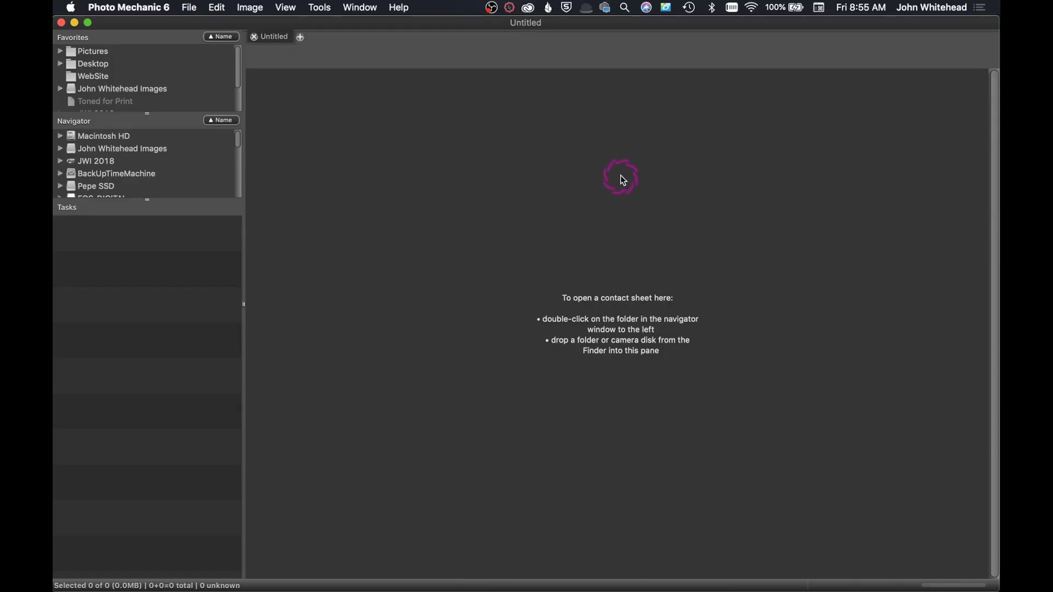
Open the application preferences to examine the general startup, camera disk and color class settings
click(129, 8)
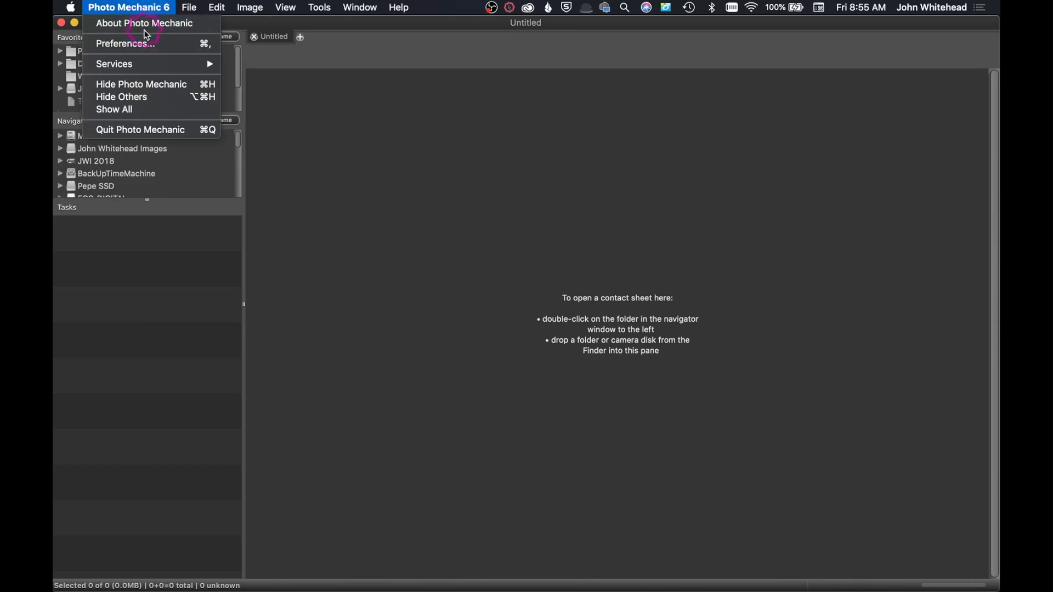
click(149, 44)
click(524, 96)
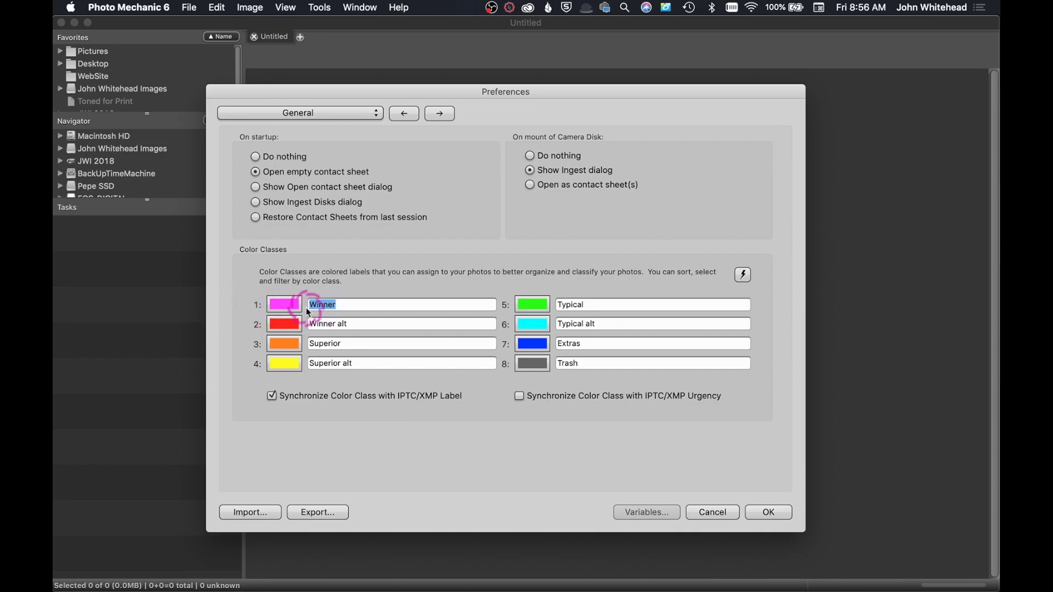
Try a green color for the Winner color class, then close the color picker
click(288, 308)
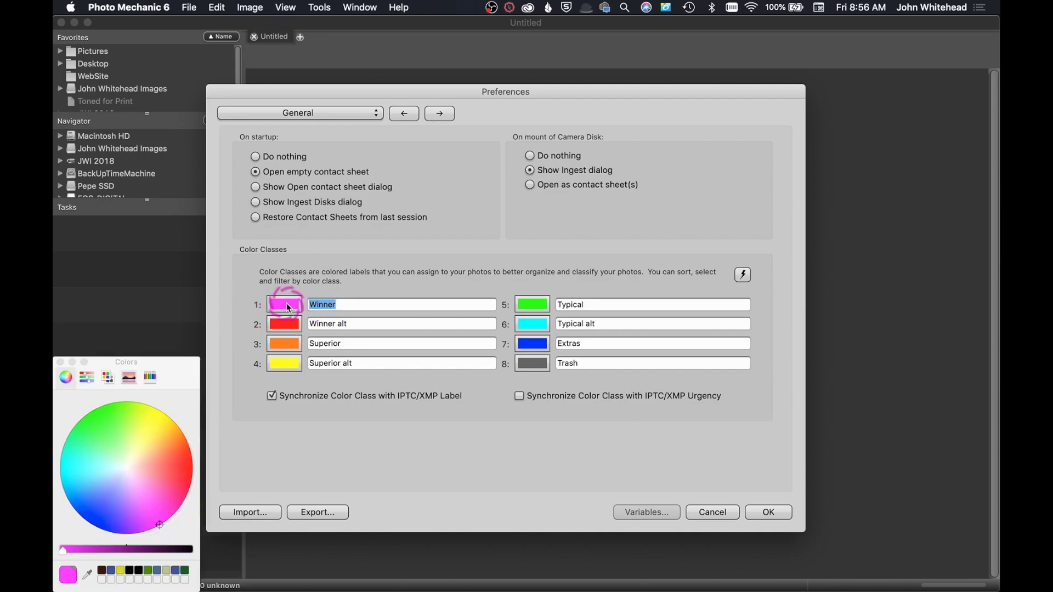
click(110, 422)
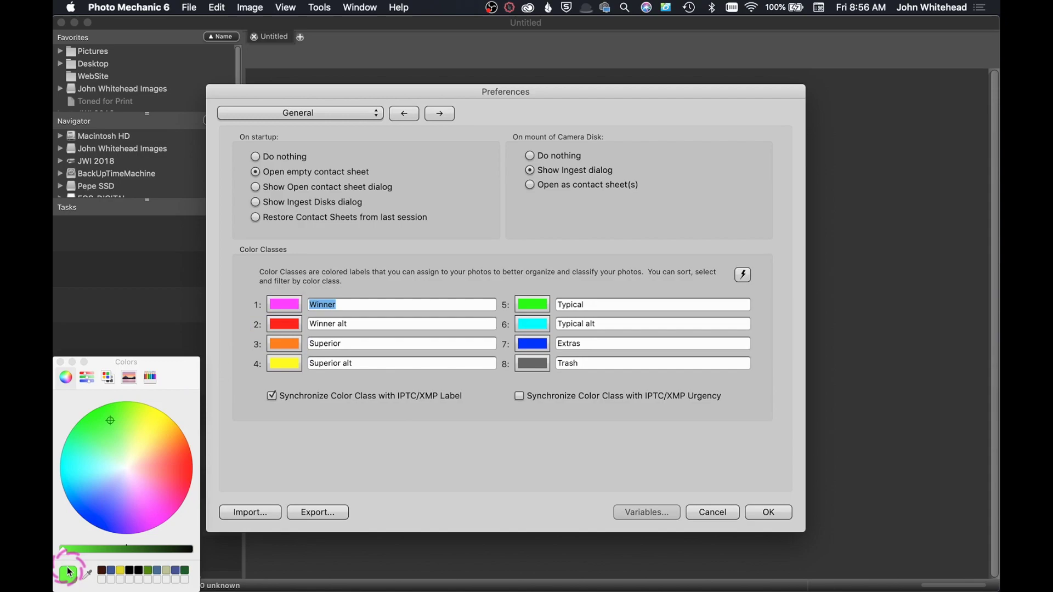
click(61, 361)
click(336, 306)
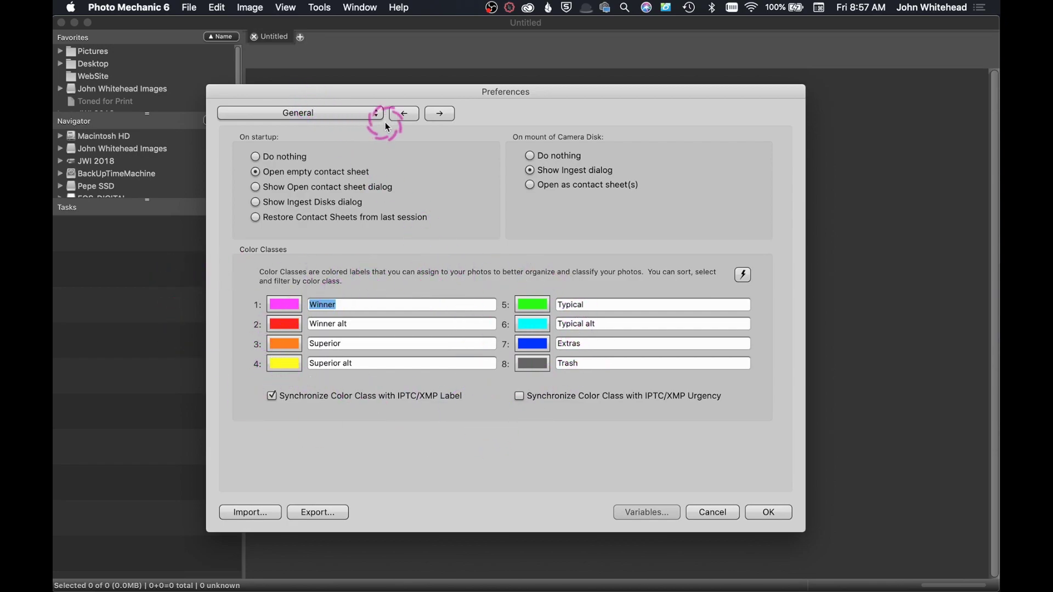
Review the Contact Sheet, Files and Launching preferences, including the default photo editing application
click(439, 113)
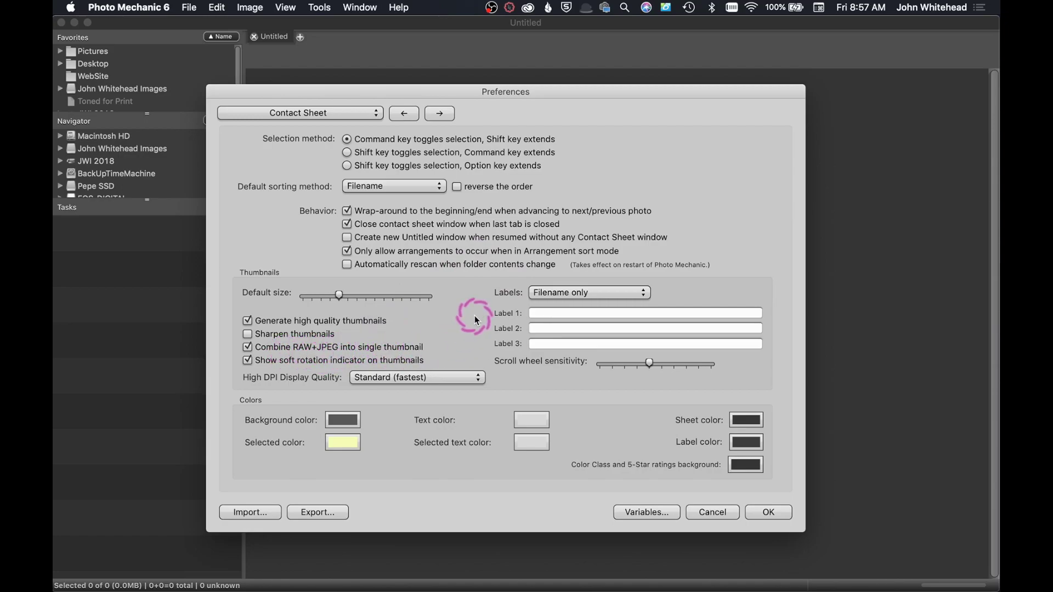
click(441, 113)
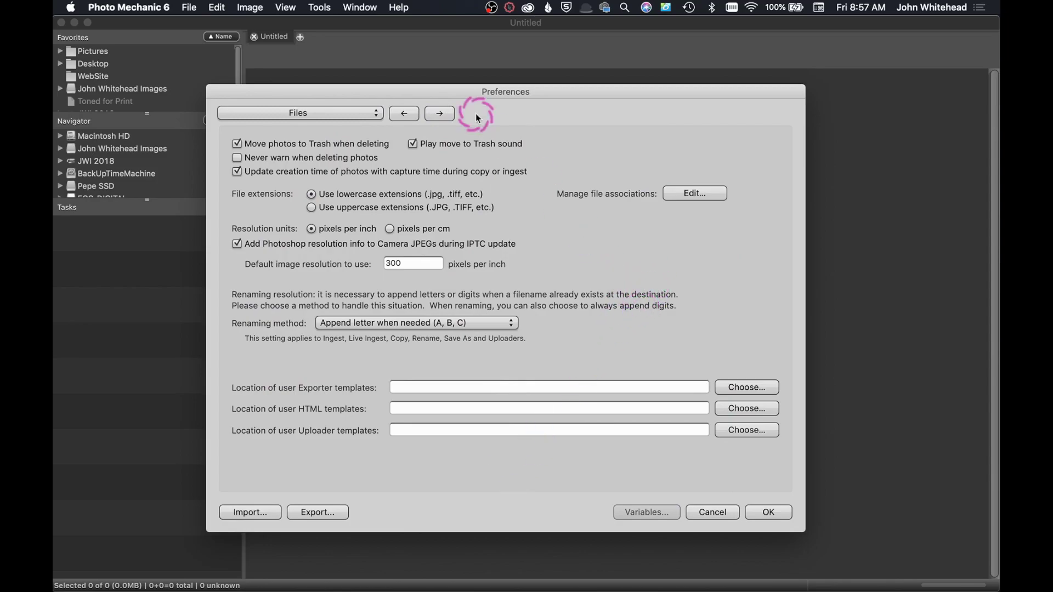
click(440, 113)
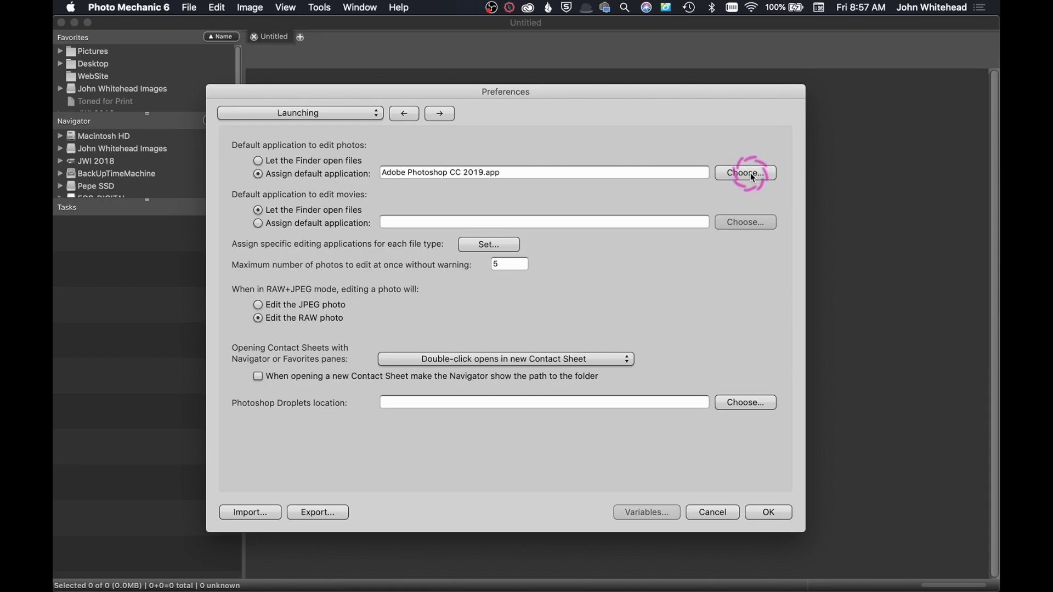
drag(515, 96, 515, 96)
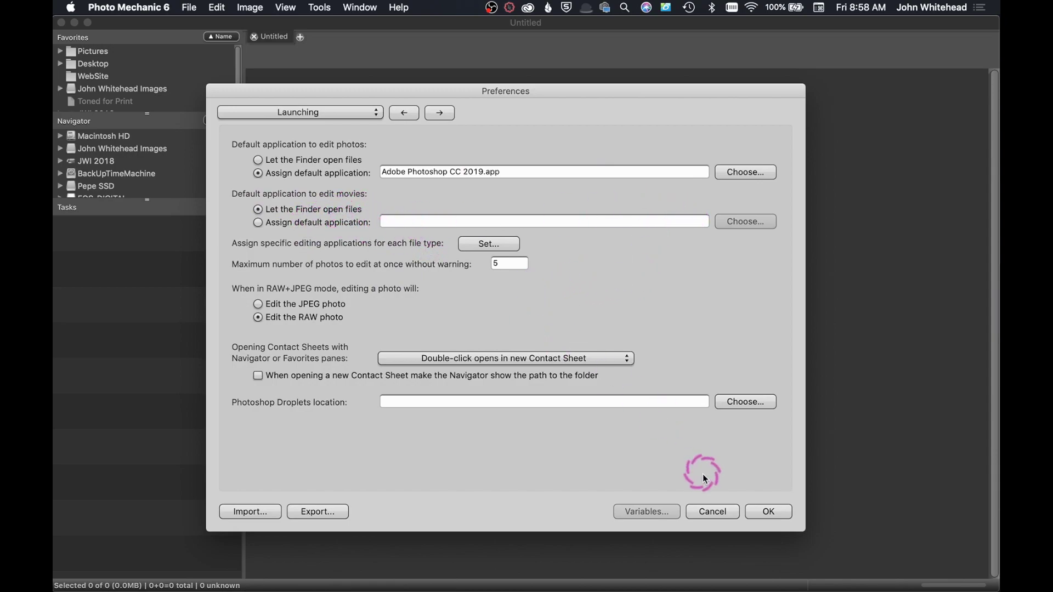
Review the IPTC/XMP, Preview, Caching and Render Cache preferences
click(439, 112)
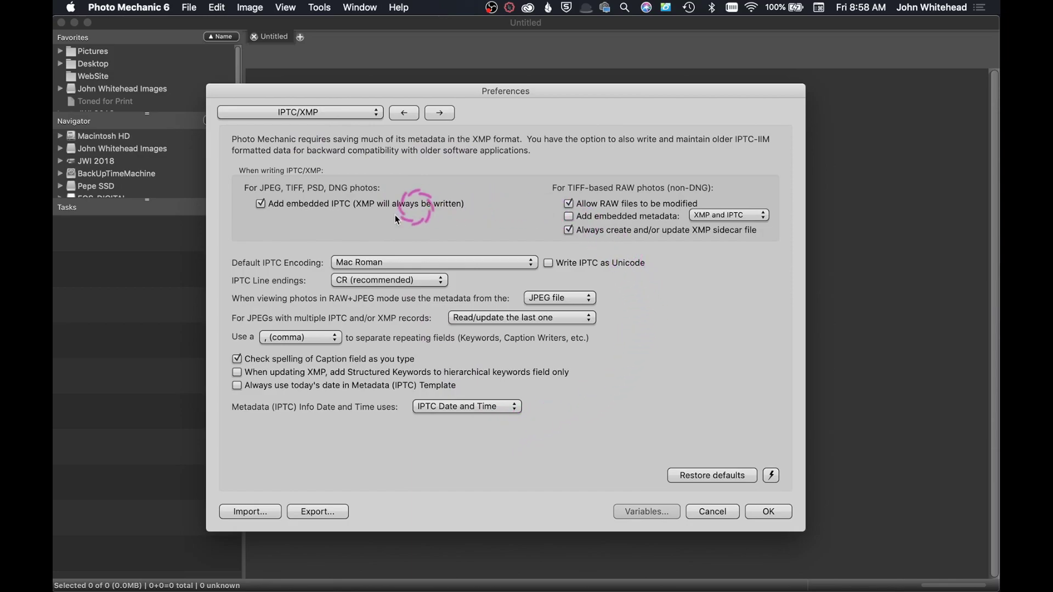
click(440, 113)
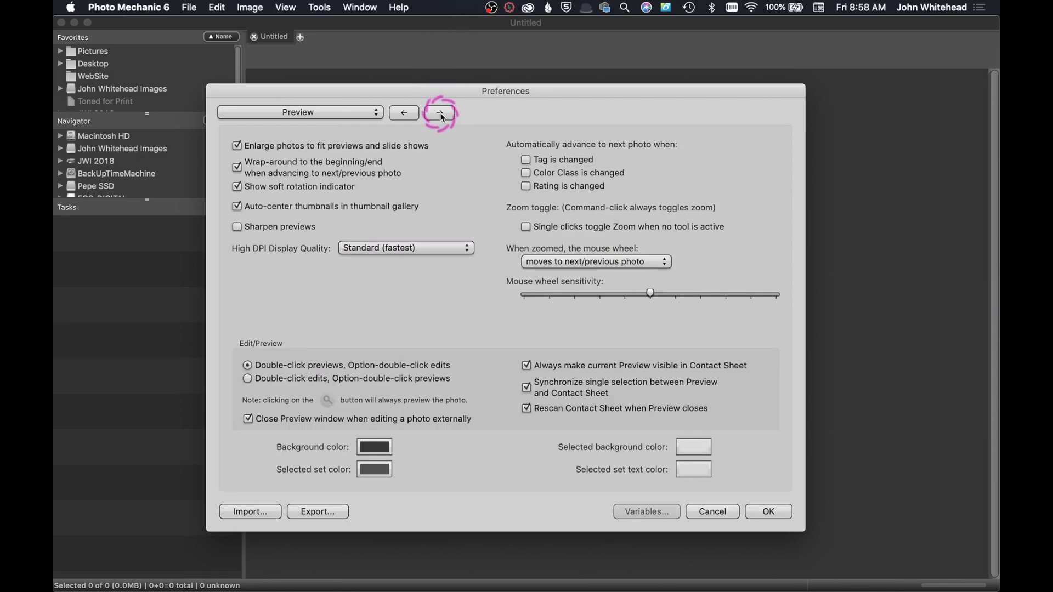
click(441, 114)
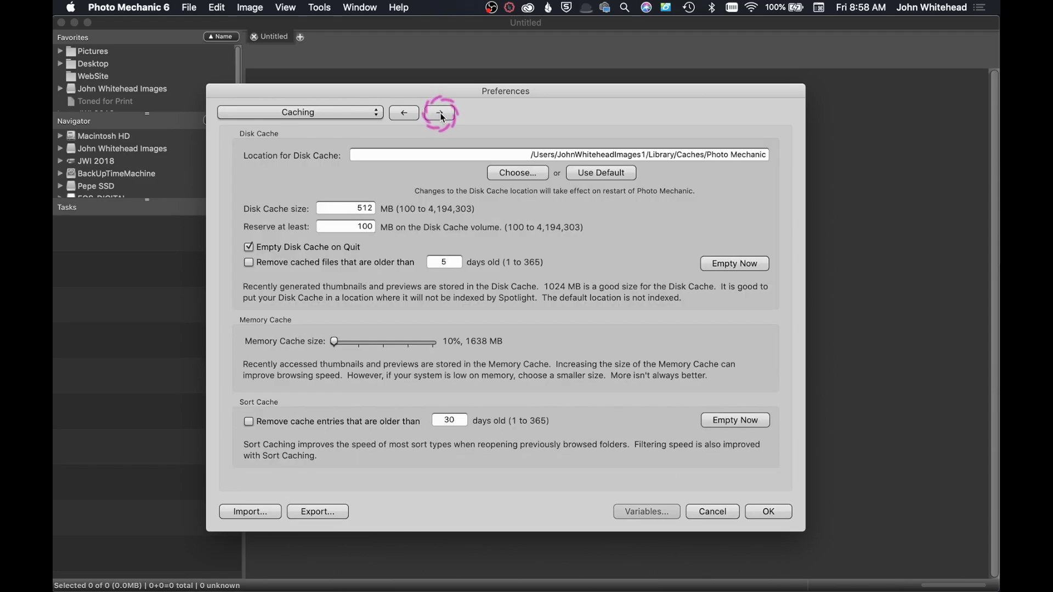
click(440, 113)
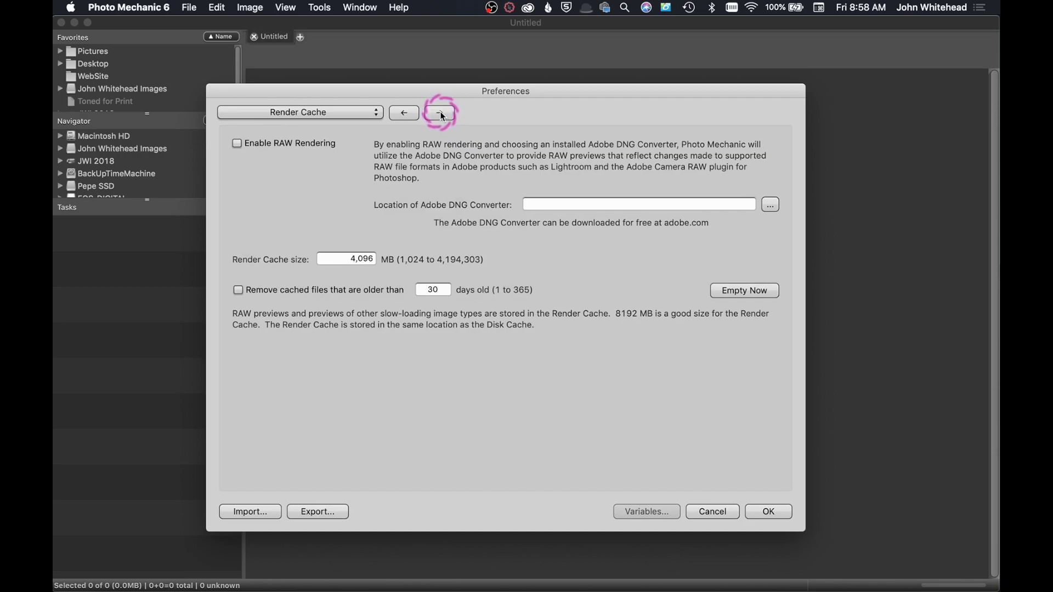
Choose Adobe RGB (1998) as the default ICC profile in the Color Management preferences
click(441, 112)
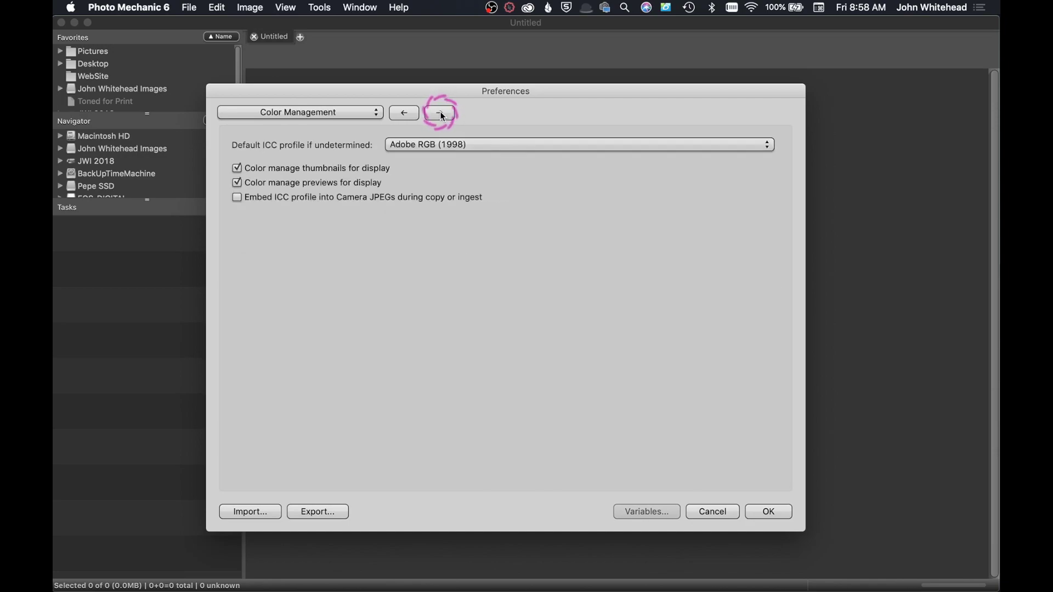
click(453, 148)
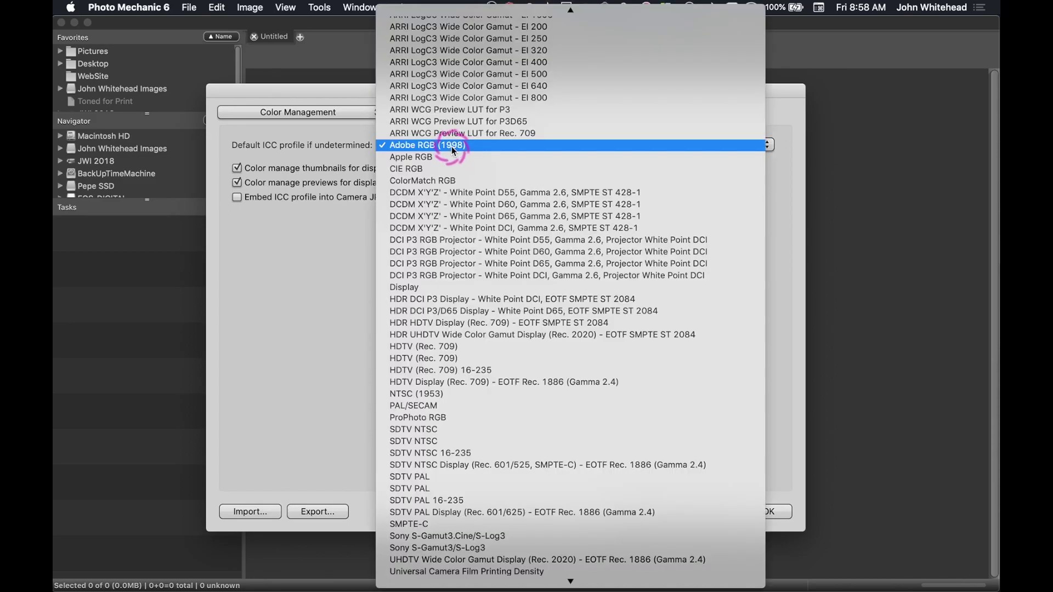
click(452, 146)
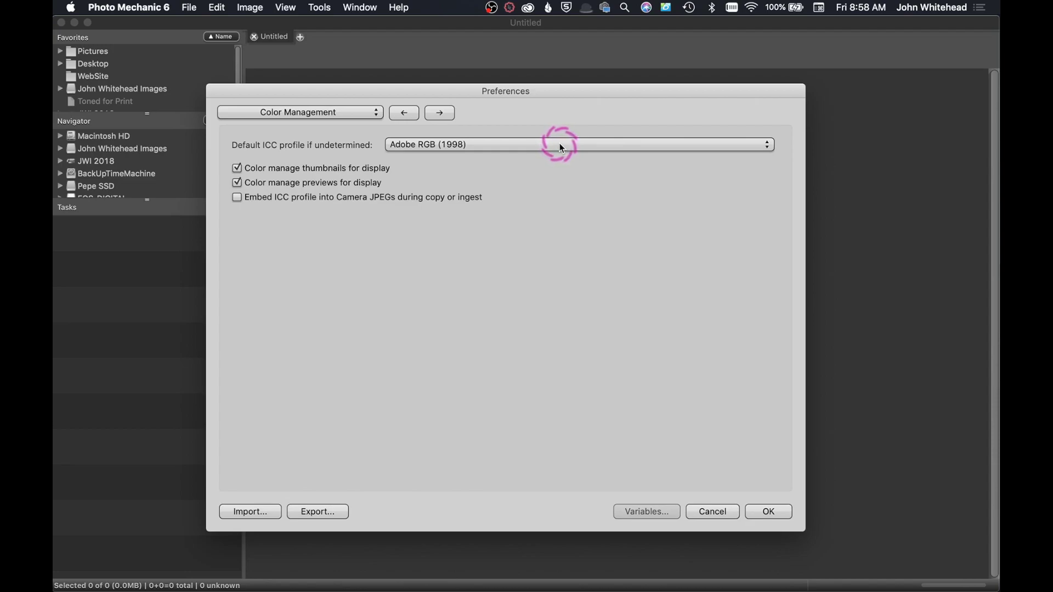
Review the GPS and Accessibility preferences, then accept and close the preferences
click(352, 112)
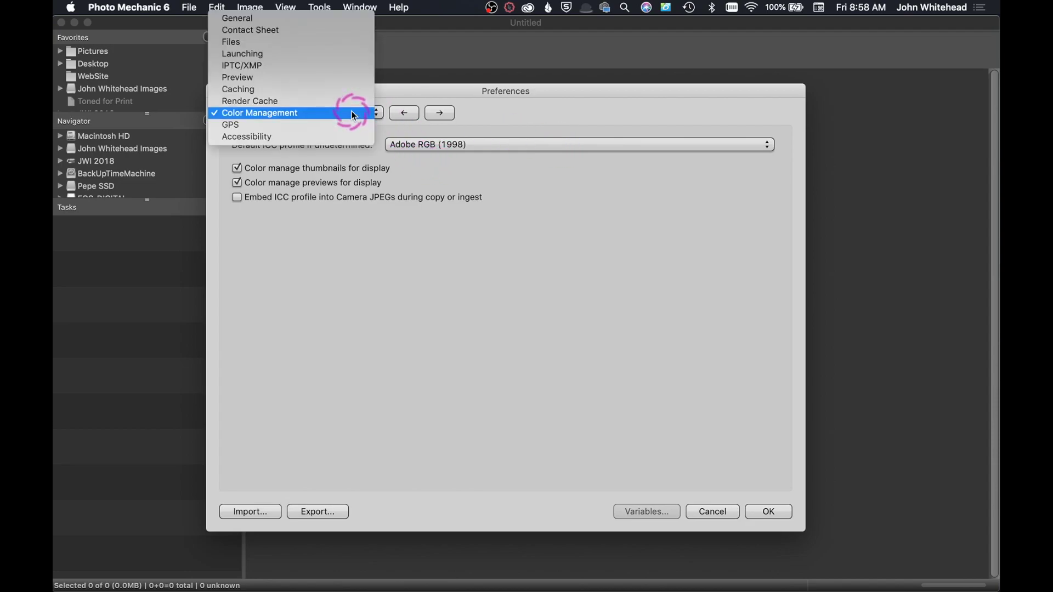
click(350, 126)
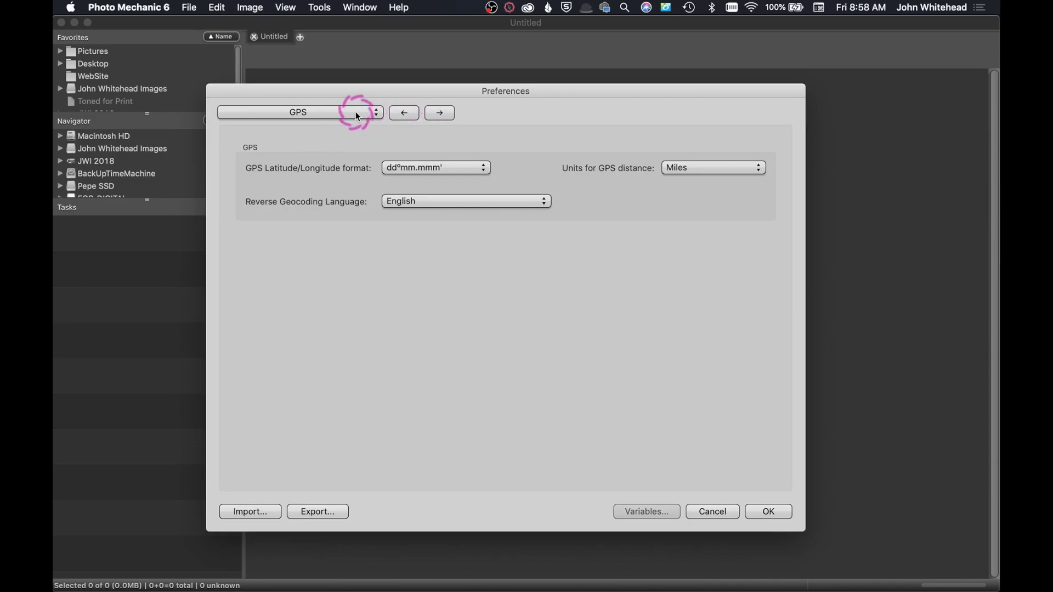
click(358, 115)
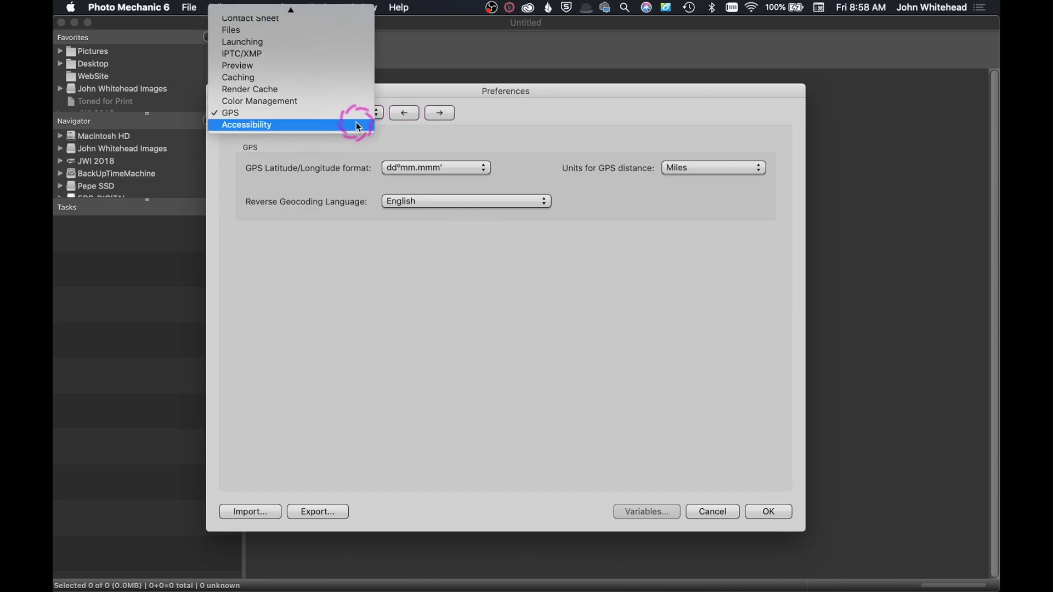
click(357, 126)
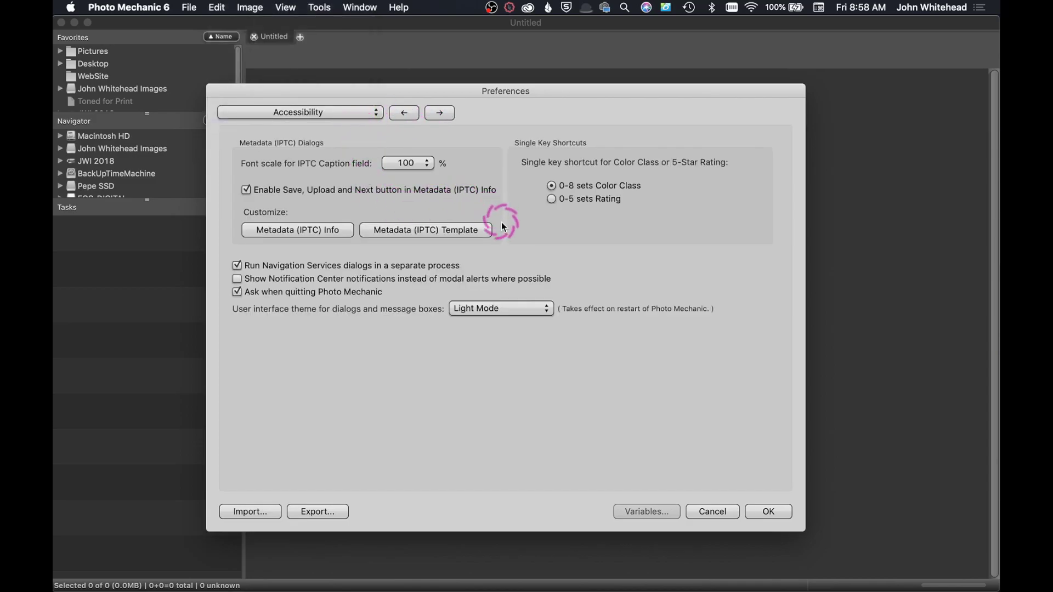
click(770, 512)
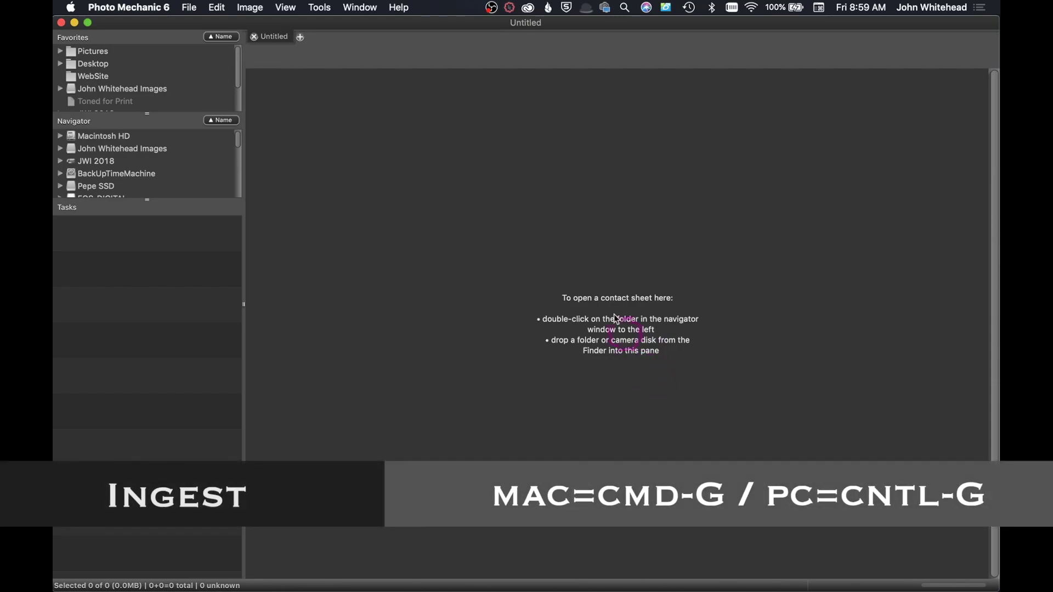
Start an ingest and select the EOS_DIGITAL disk as its source
click(195, 7)
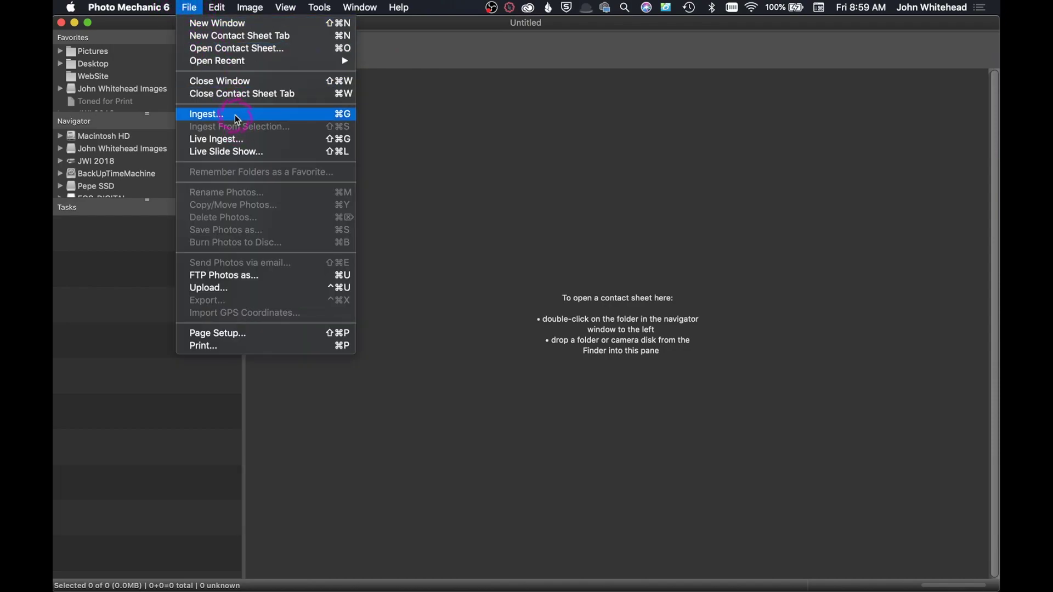
click(343, 119)
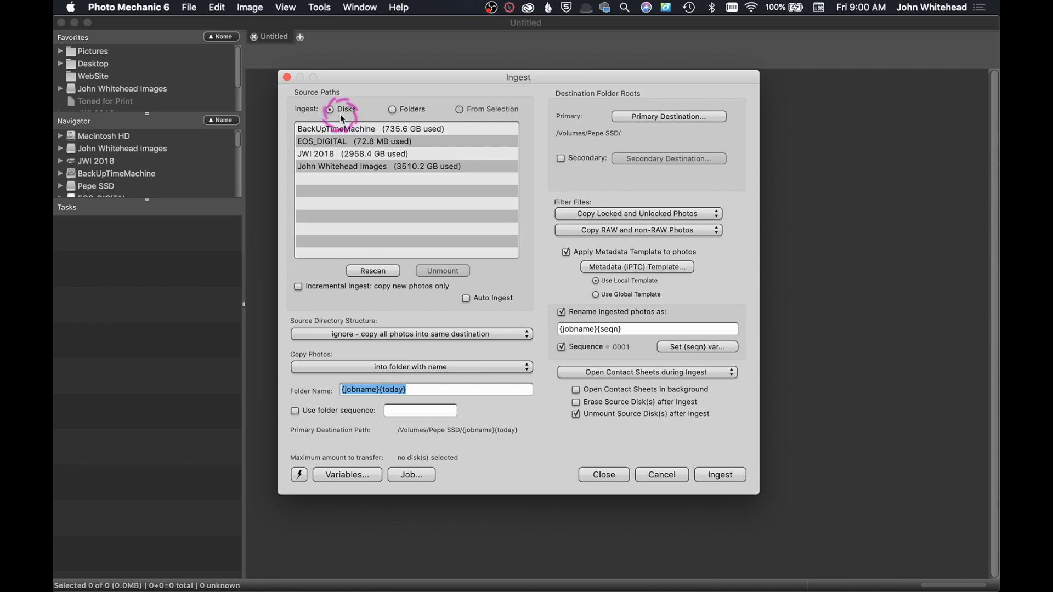
click(344, 143)
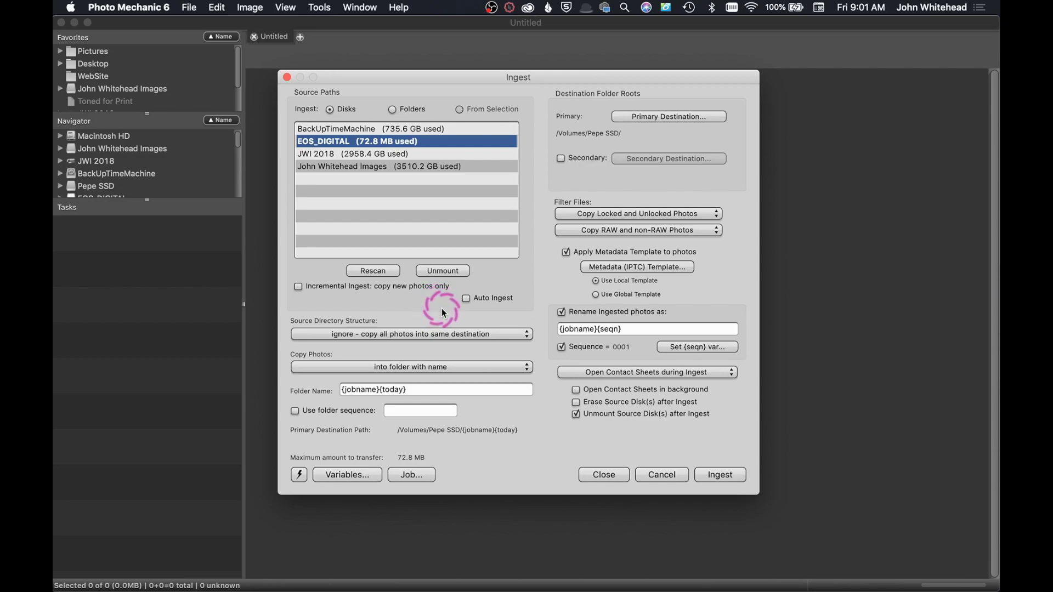
Set the ingest's source directory structure to "ignore - copy all photos into same destination"
click(392, 336)
click(393, 335)
click(393, 334)
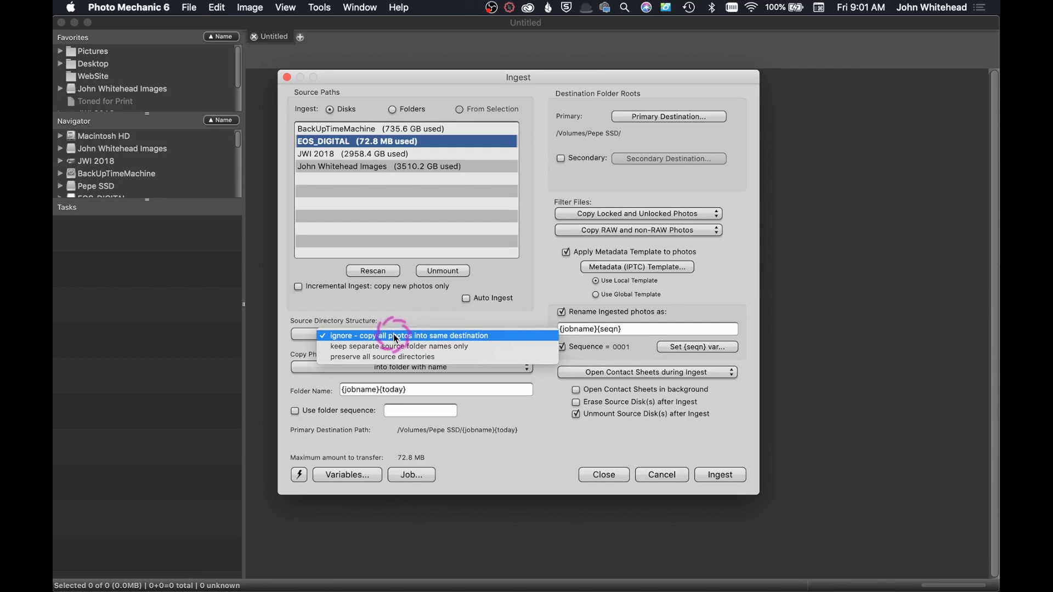
click(393, 334)
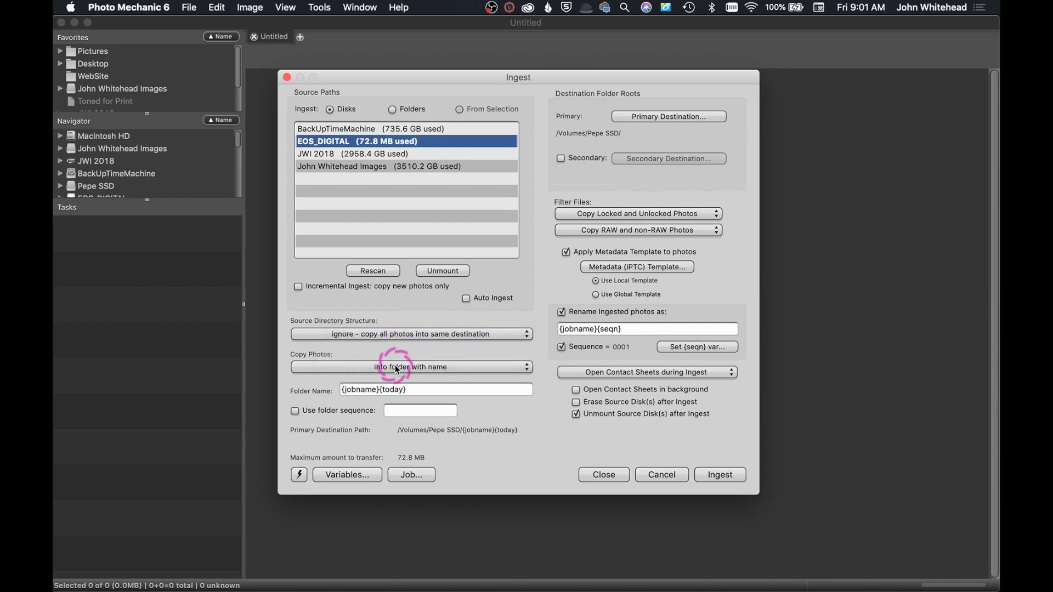
Set the ingested photos to be copied "into folder with name"
click(420, 367)
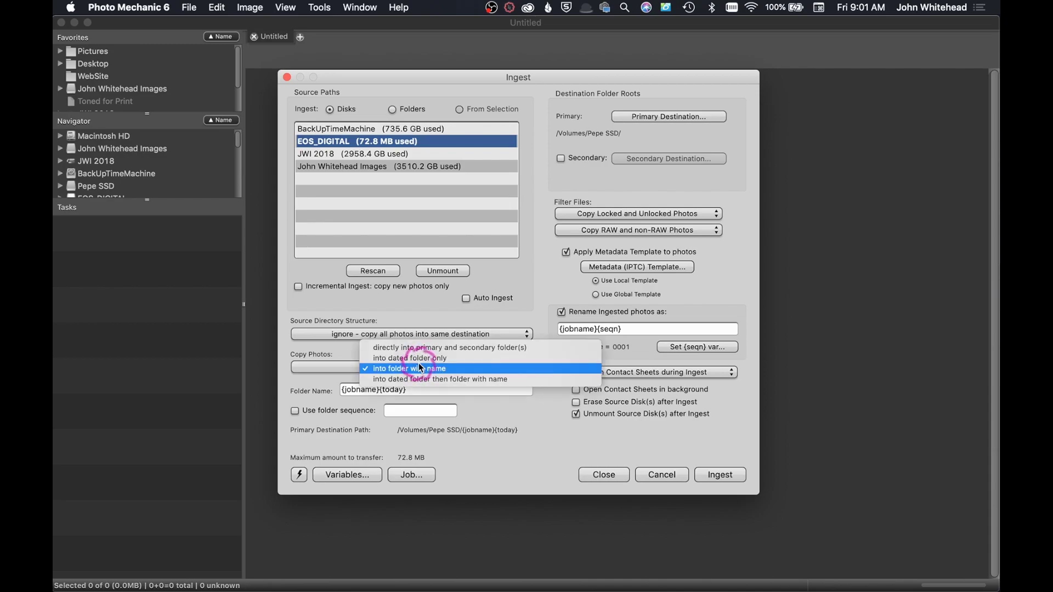
click(420, 367)
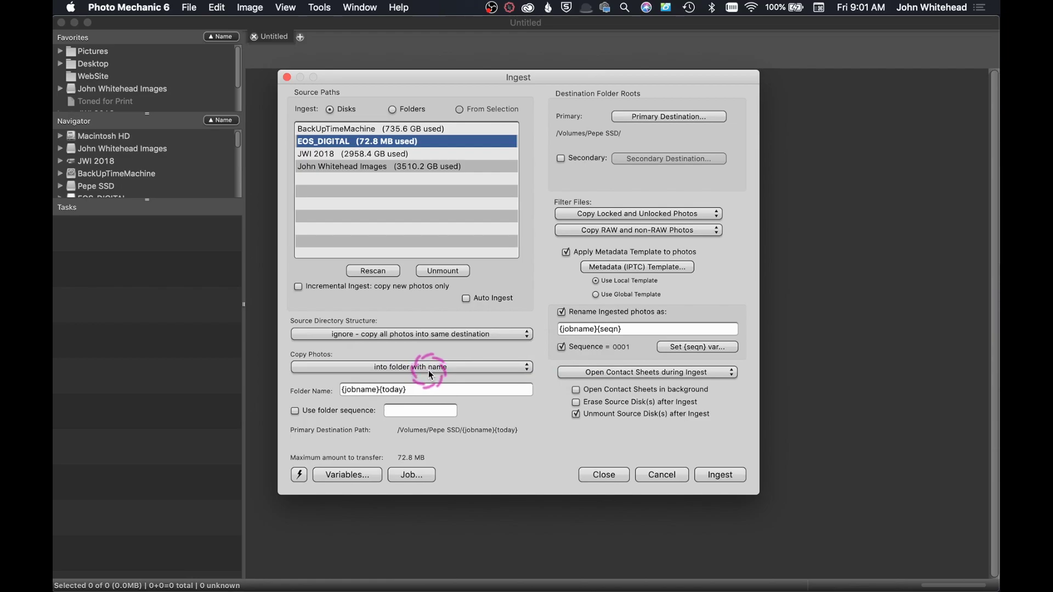
click(481, 368)
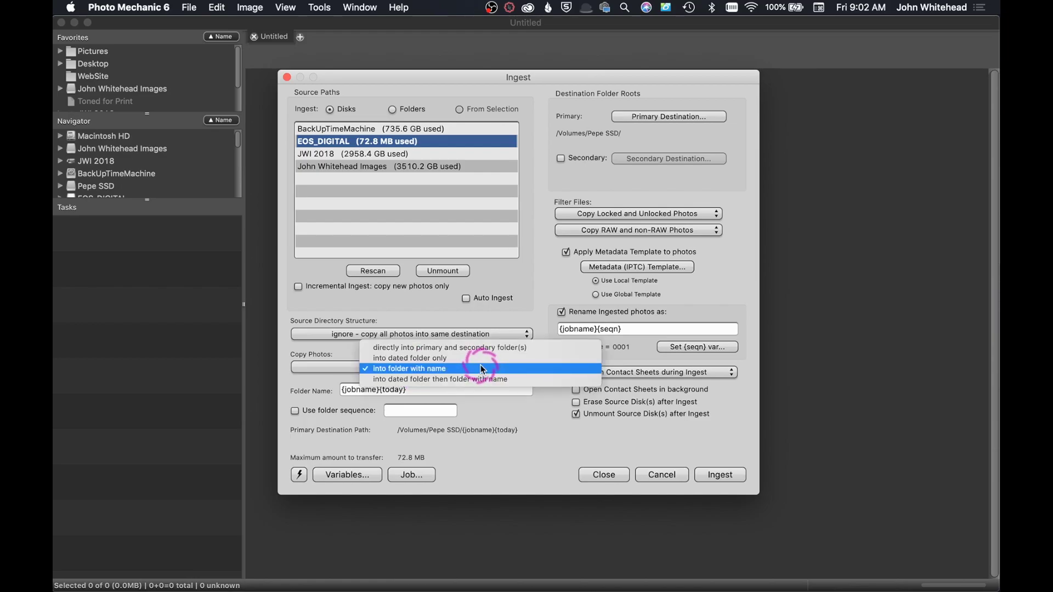
click(482, 368)
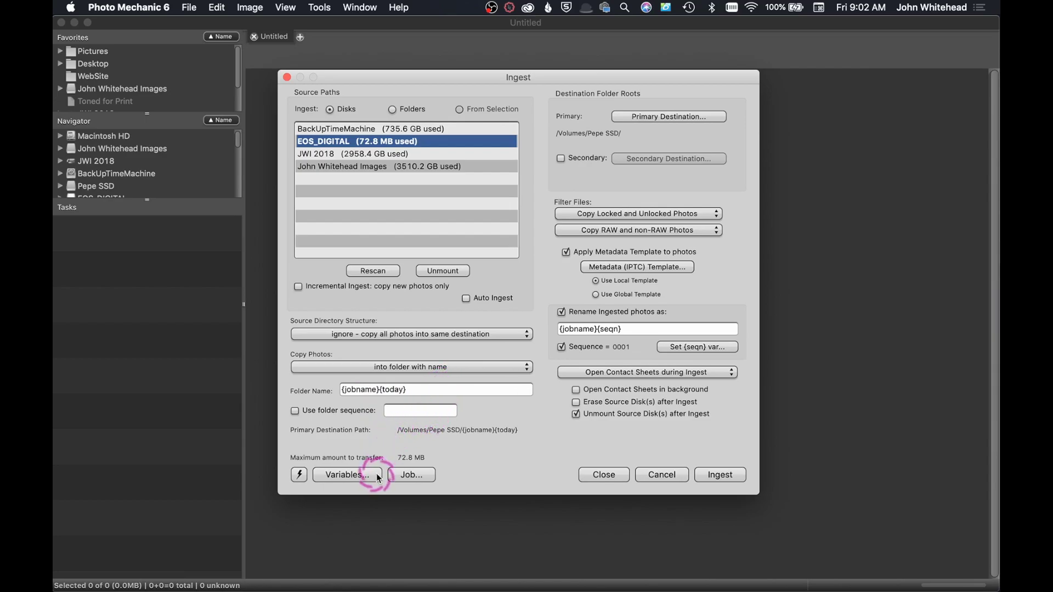
Replace the ingest folder name with the {jobname} variable from the Variables list
click(346, 475)
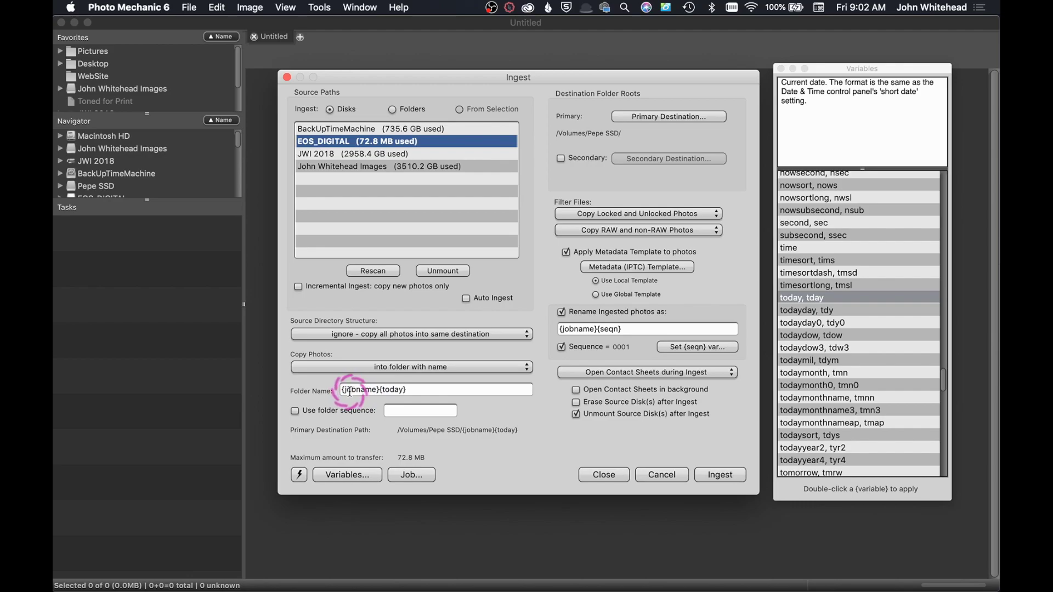
triple_click(400, 390)
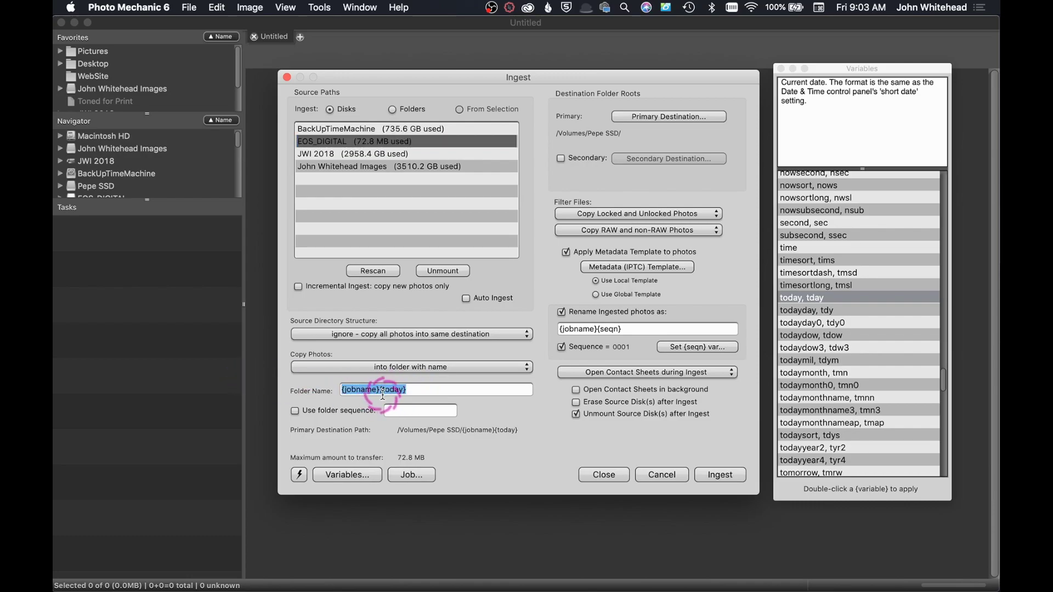
key(BackSpace)
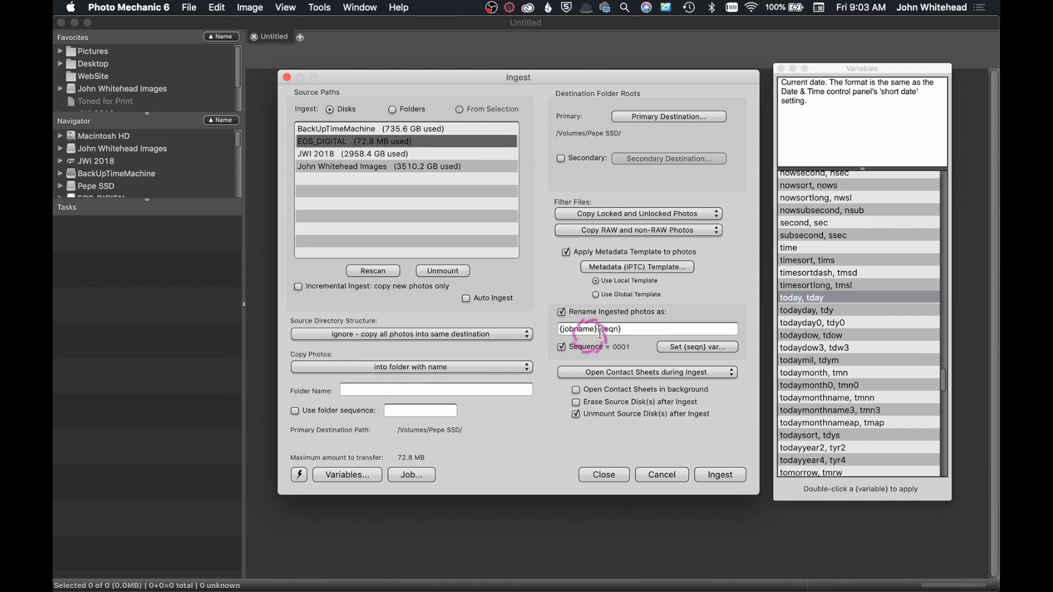
scroll(873, 327, down, 6)
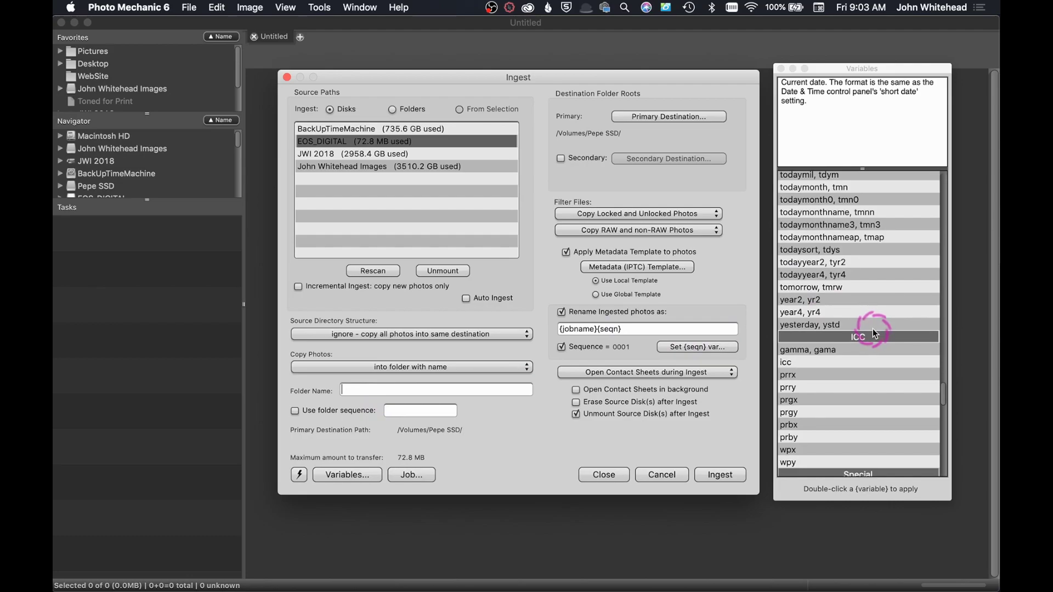
scroll(873, 328, down, 3)
scroll(873, 328, down, 10)
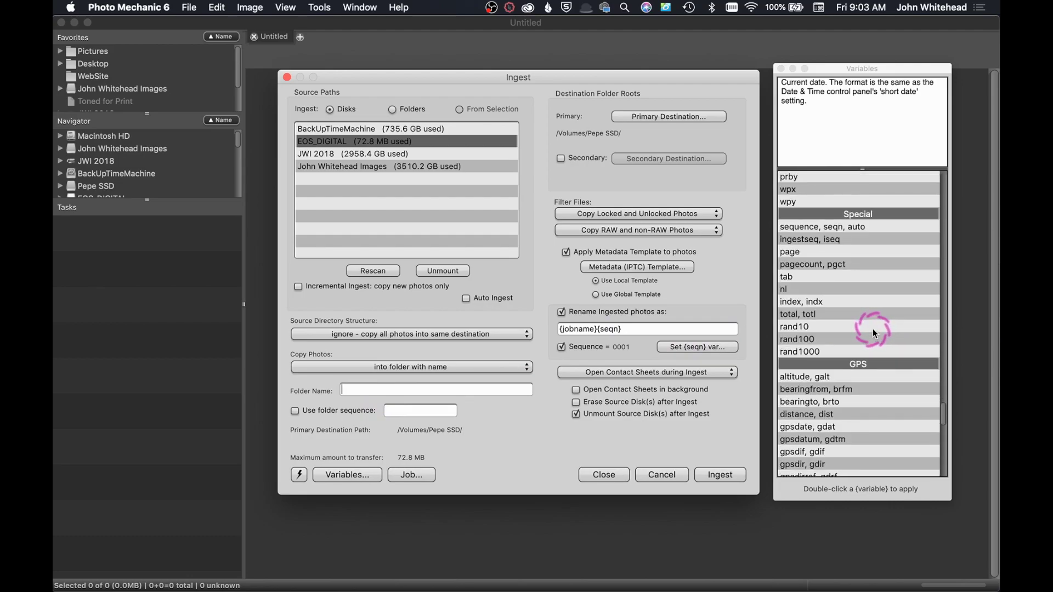
scroll(873, 328, down, 6)
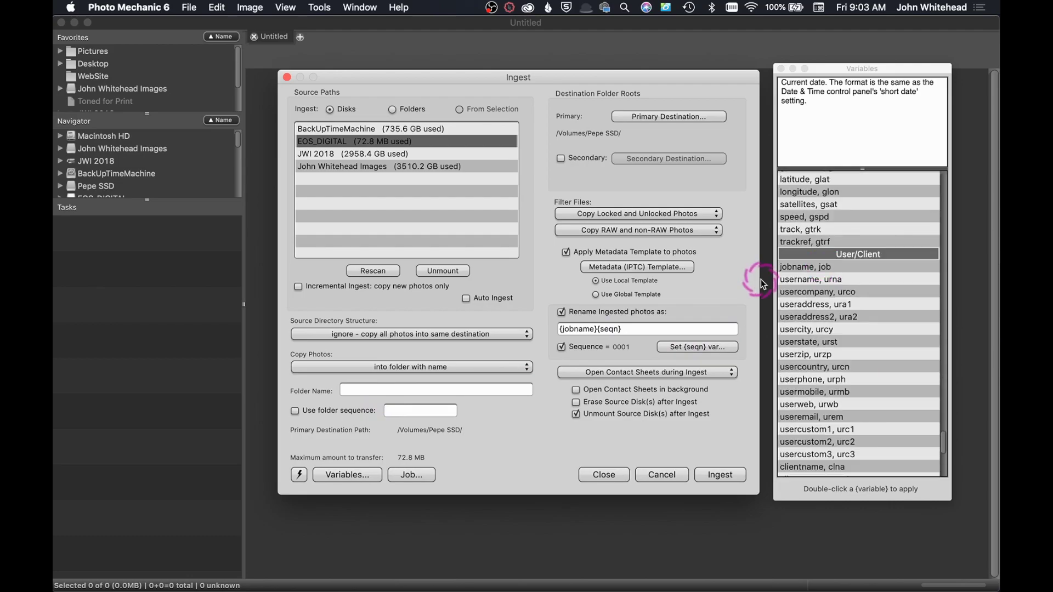
double_click(795, 267)
click(479, 393)
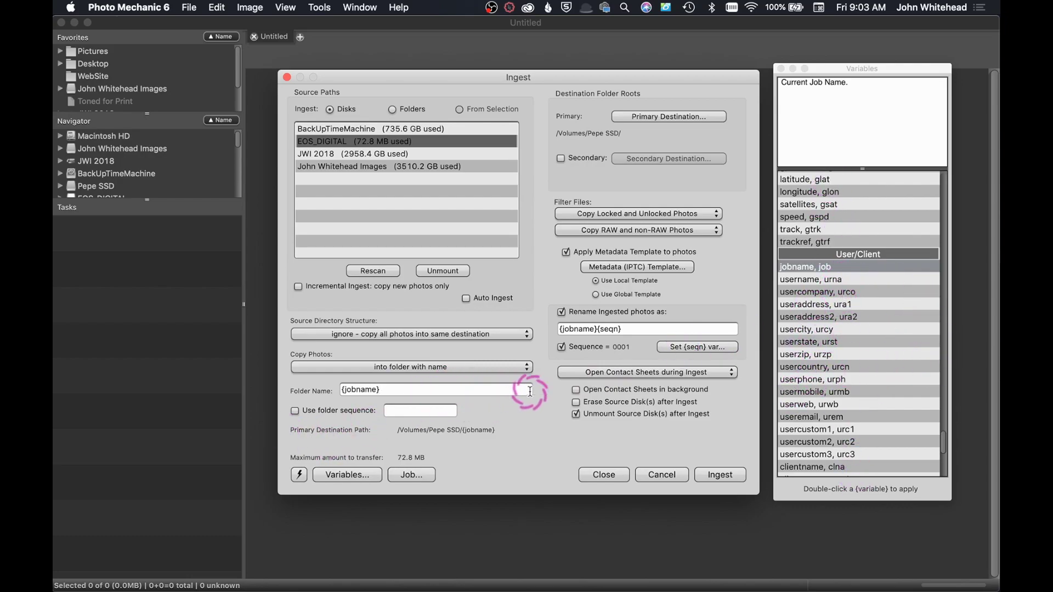
Append the {today} variable to the ingest folder name so it reads {jobname}{today}
scroll(872, 288, up, 10)
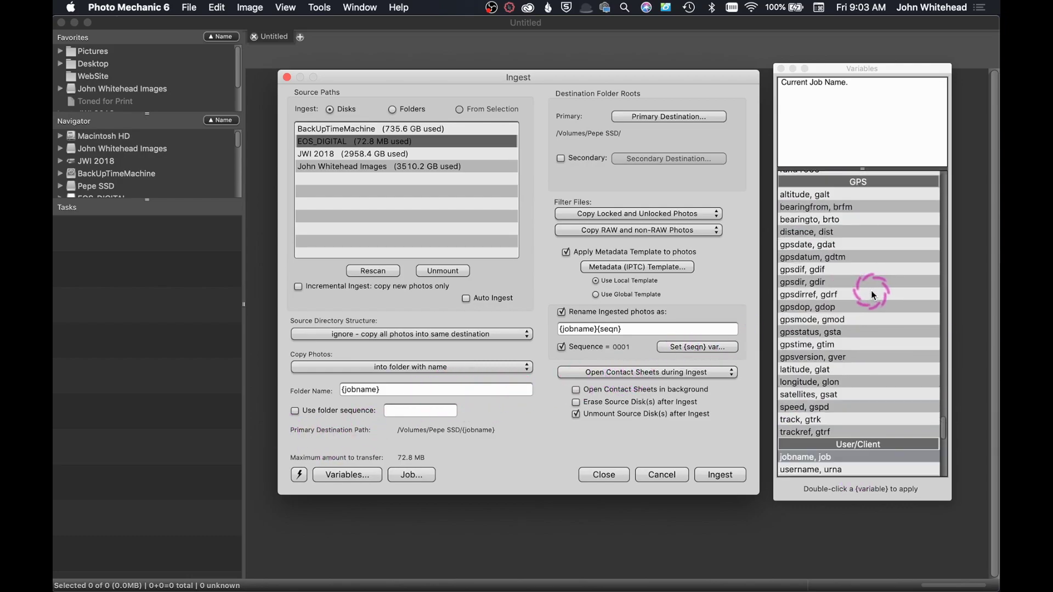
scroll(871, 291, up, 10)
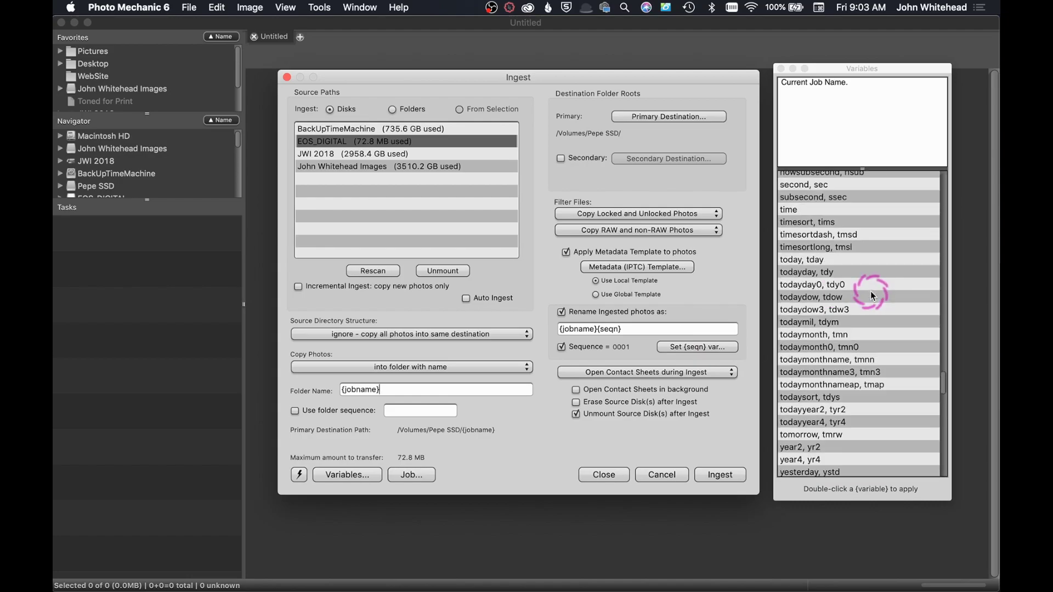
scroll(870, 291, up, 1)
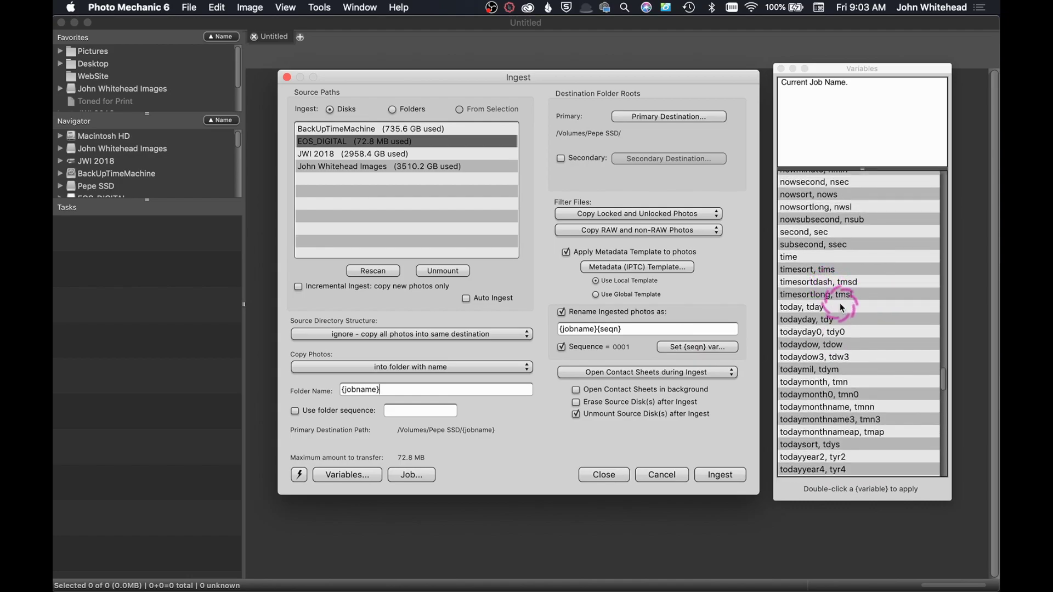
click(792, 308)
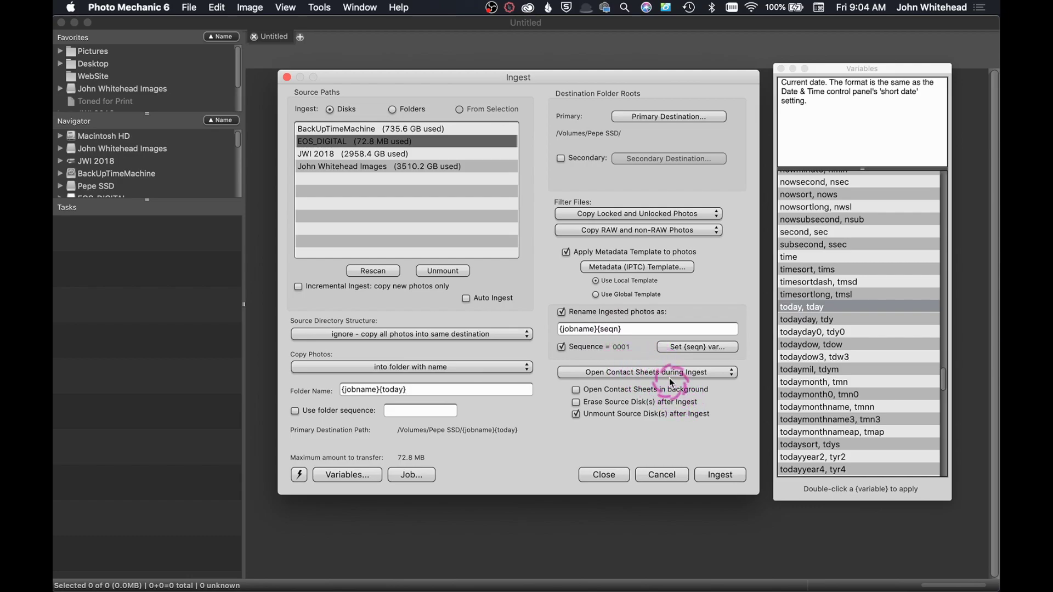
Try the folder sequence and secondary destination options for the ingest, turning each off again
drag(406, 389, 328, 422)
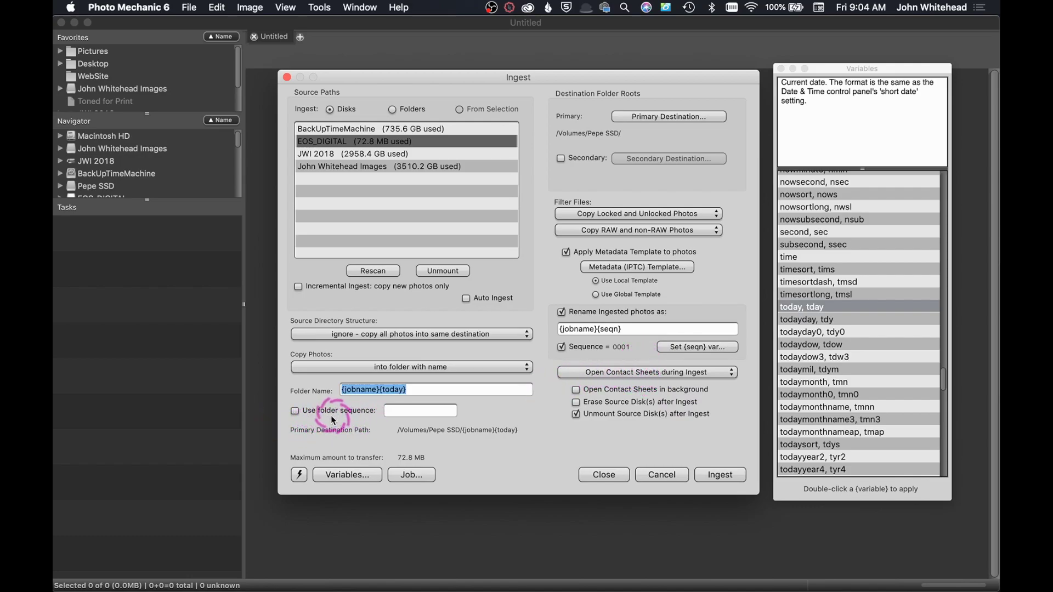
click(295, 412)
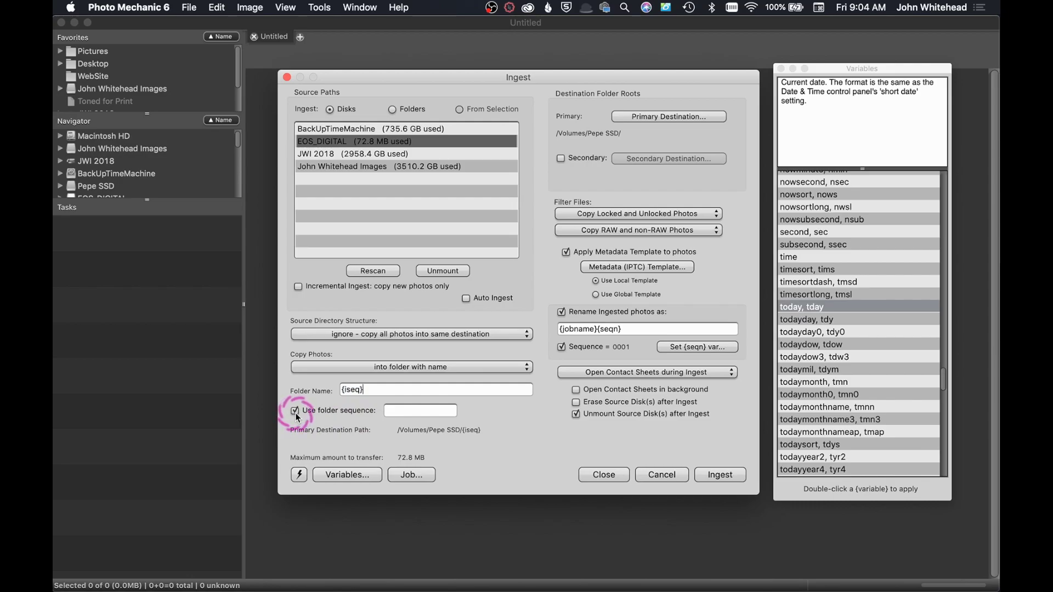
click(295, 415)
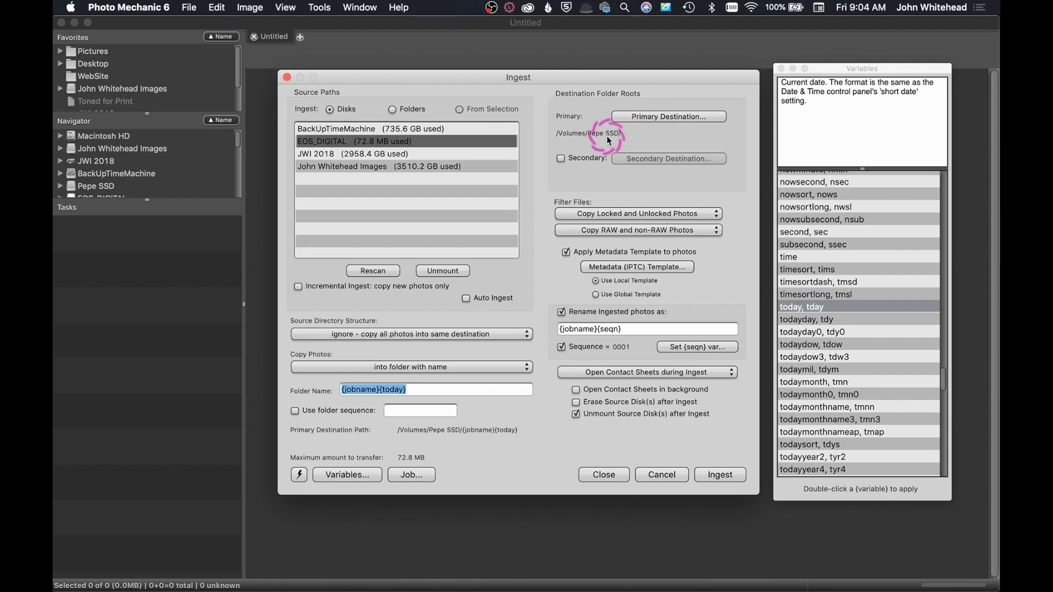
click(562, 160)
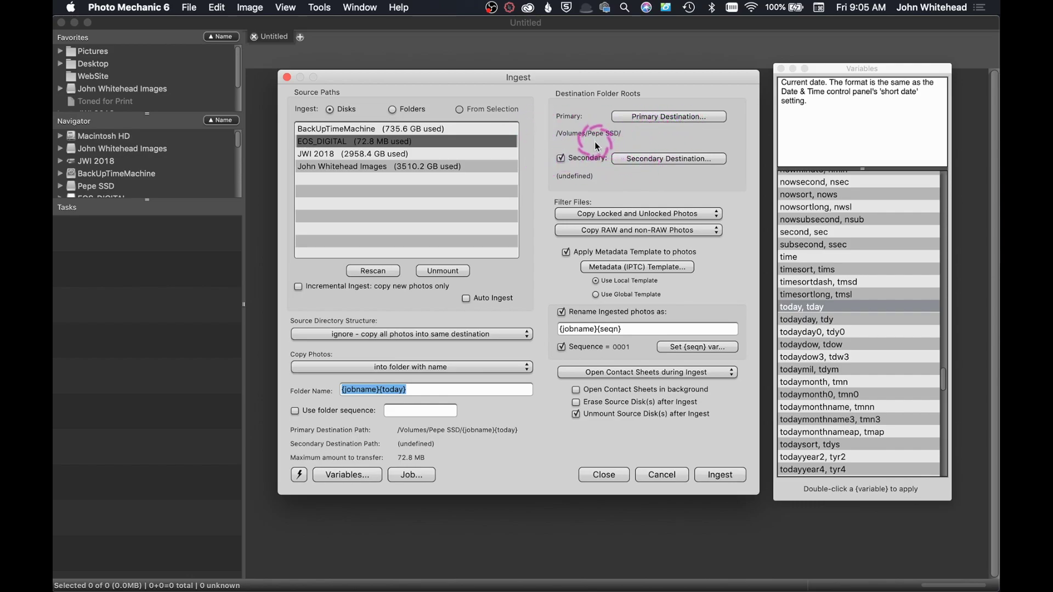
click(561, 157)
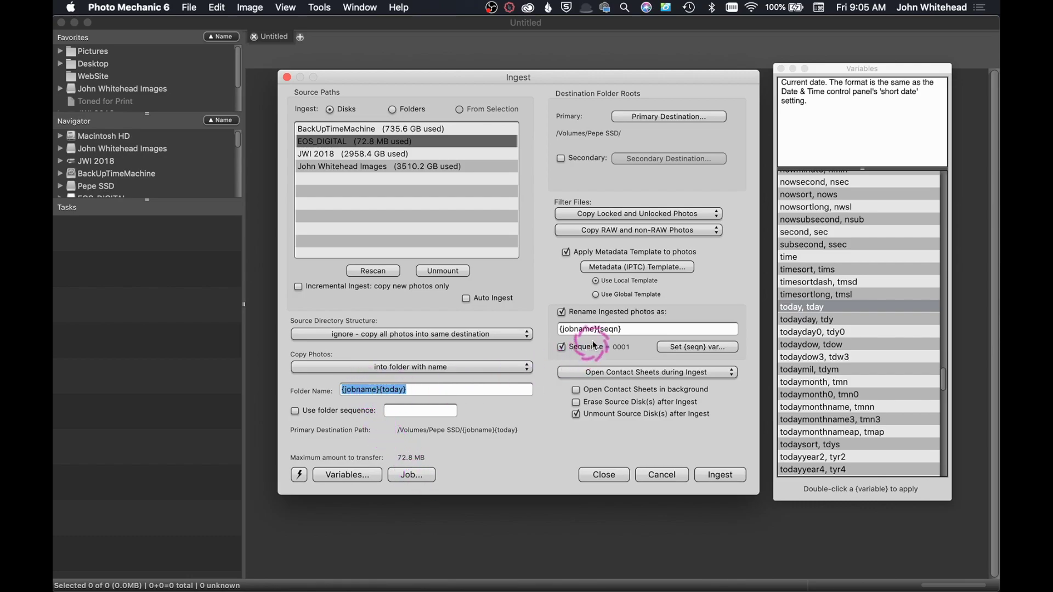
Review the job's User / Client Variables and accept them as they are
click(428, 476)
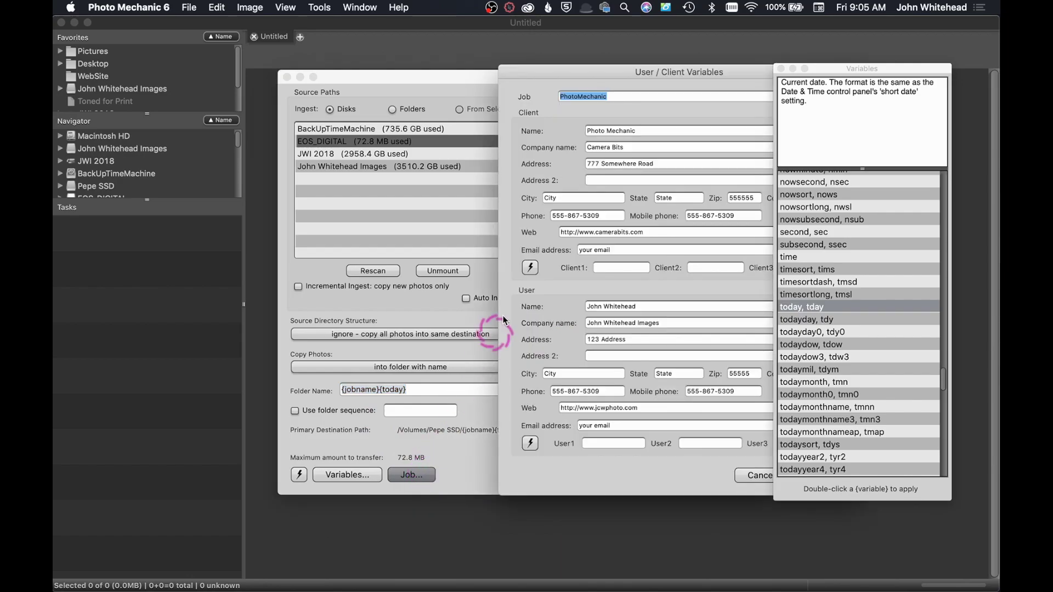
drag(649, 77, 447, 81)
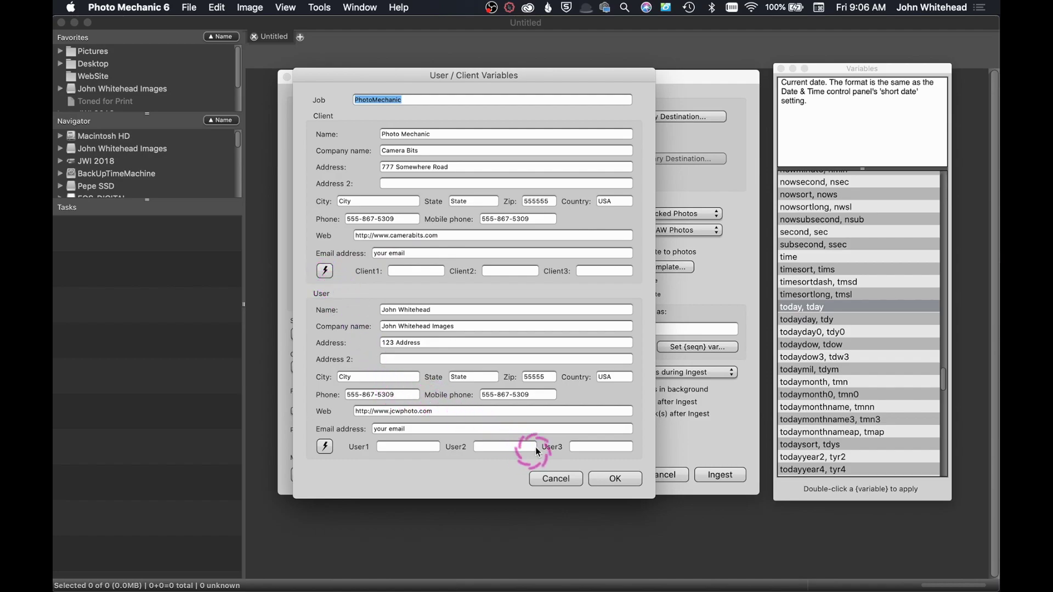
click(622, 479)
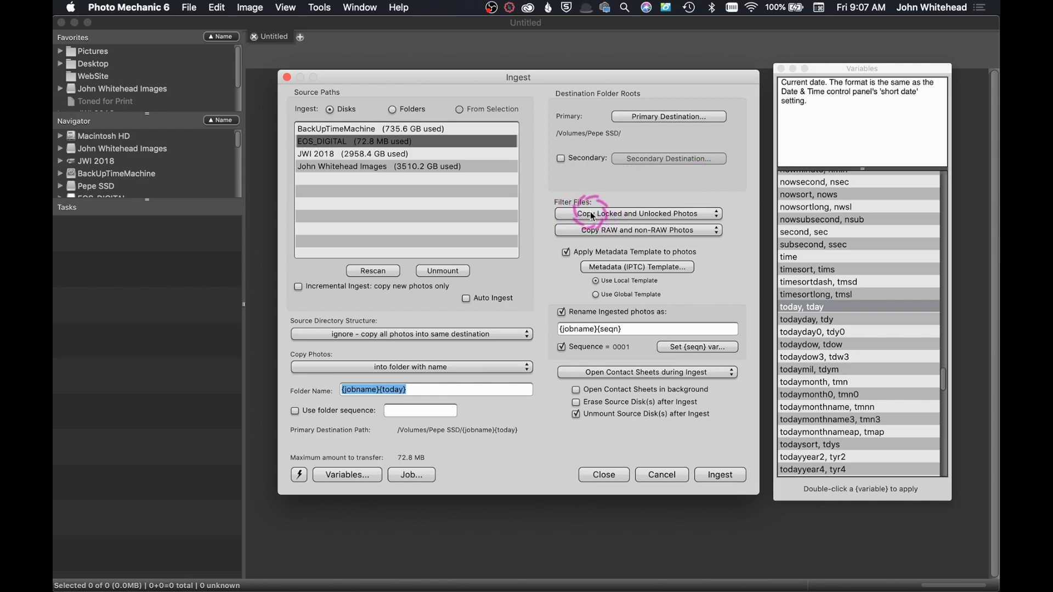
Check the file filter choices, keeping "Copy Locked and Unlocked Photos" and "Copy RAW and non-RAW Photos"
click(654, 215)
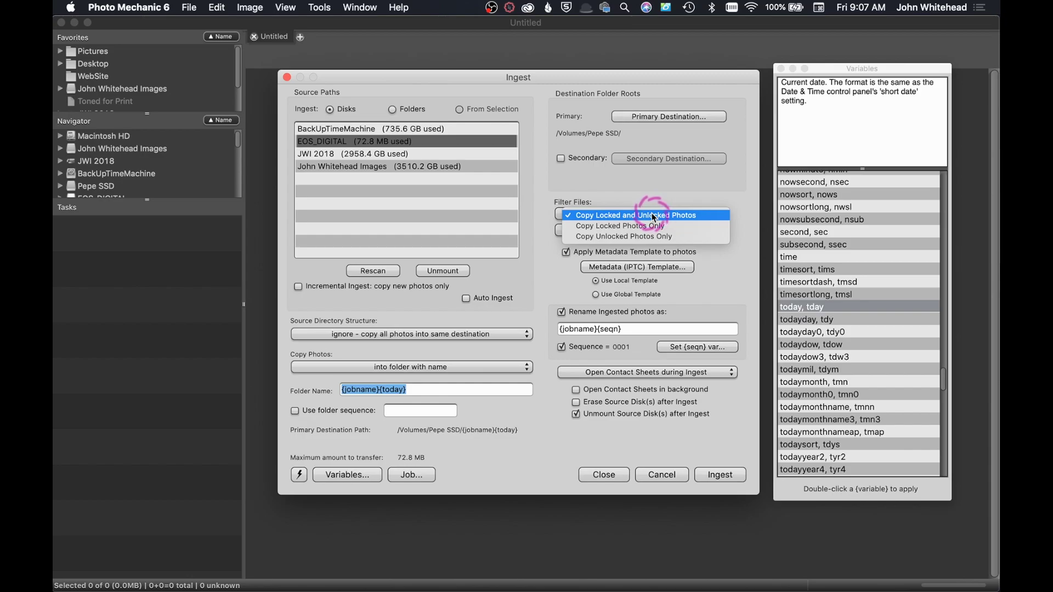
click(651, 215)
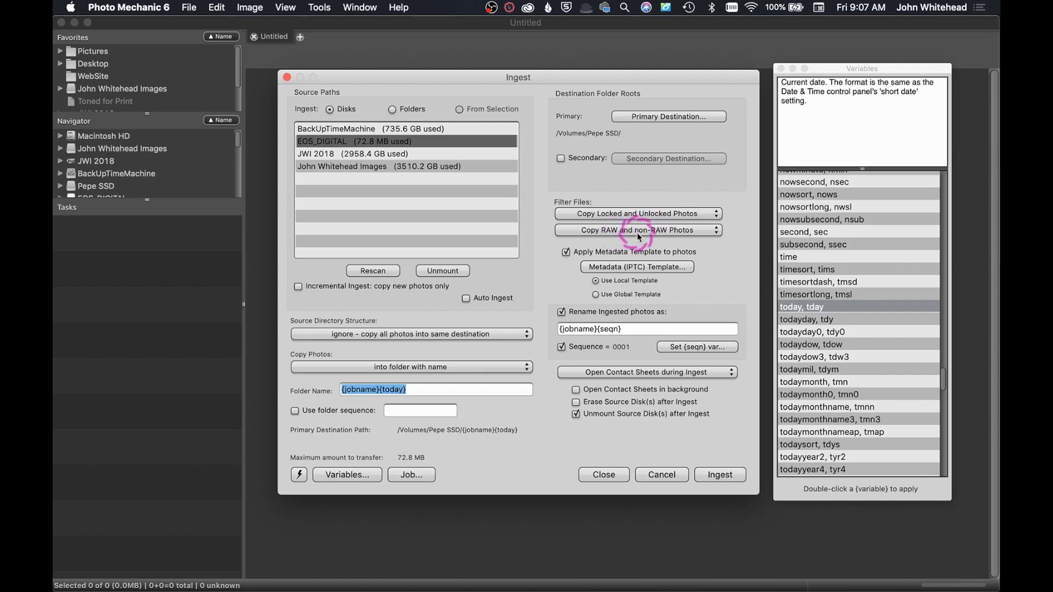
click(639, 231)
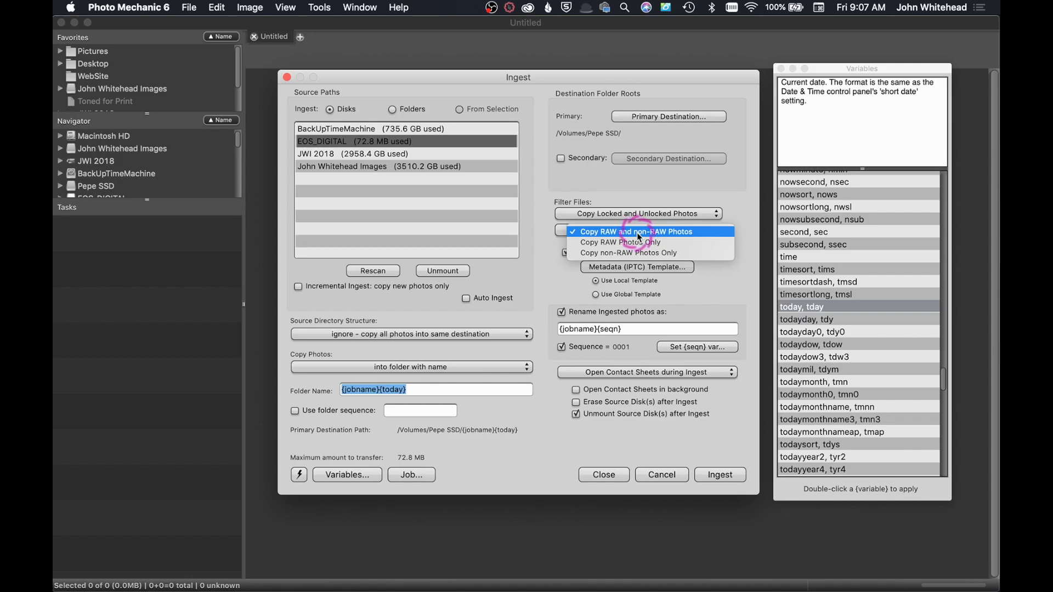
click(638, 234)
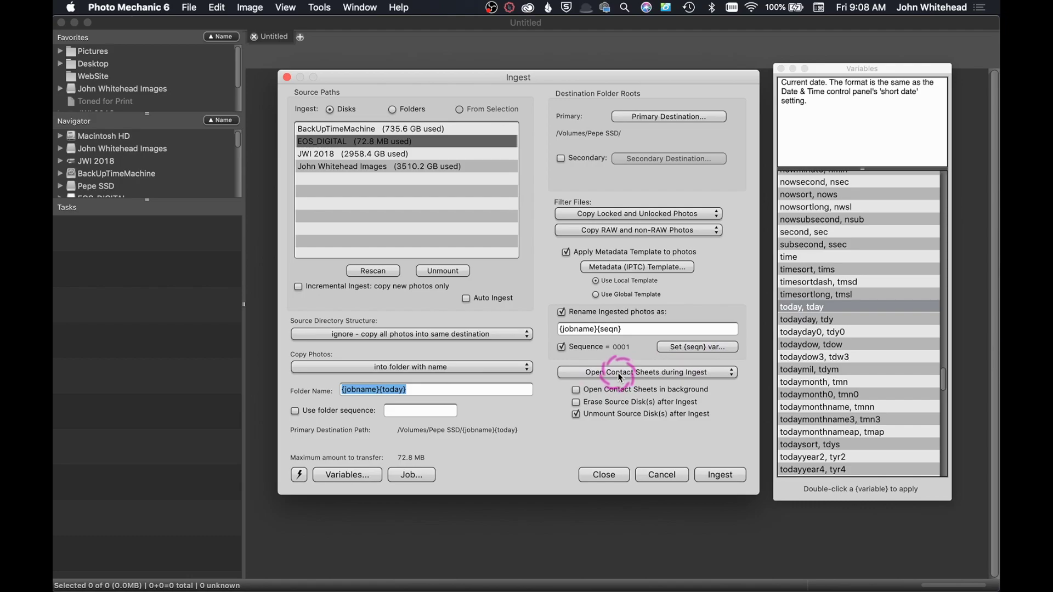
Keep the ingest set to "Open Contact Sheets during Ingest" and close the Variables window
click(664, 377)
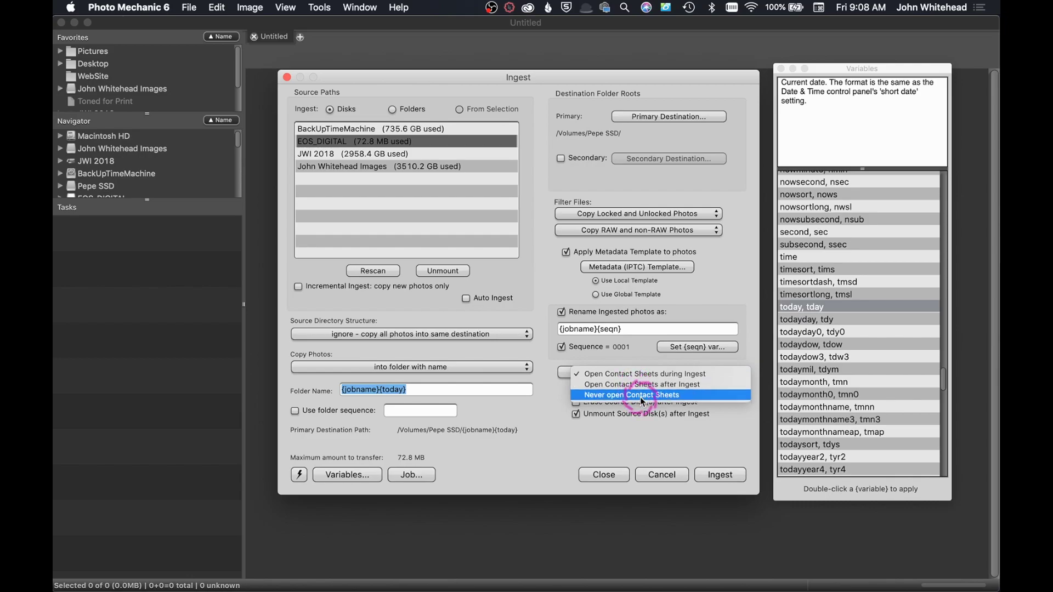
click(636, 374)
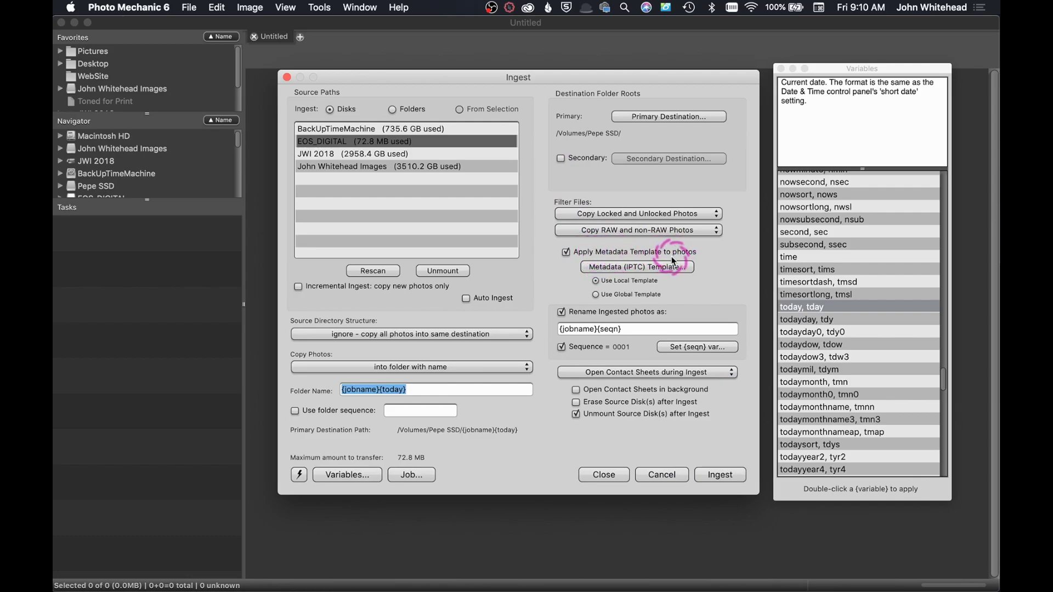
click(781, 69)
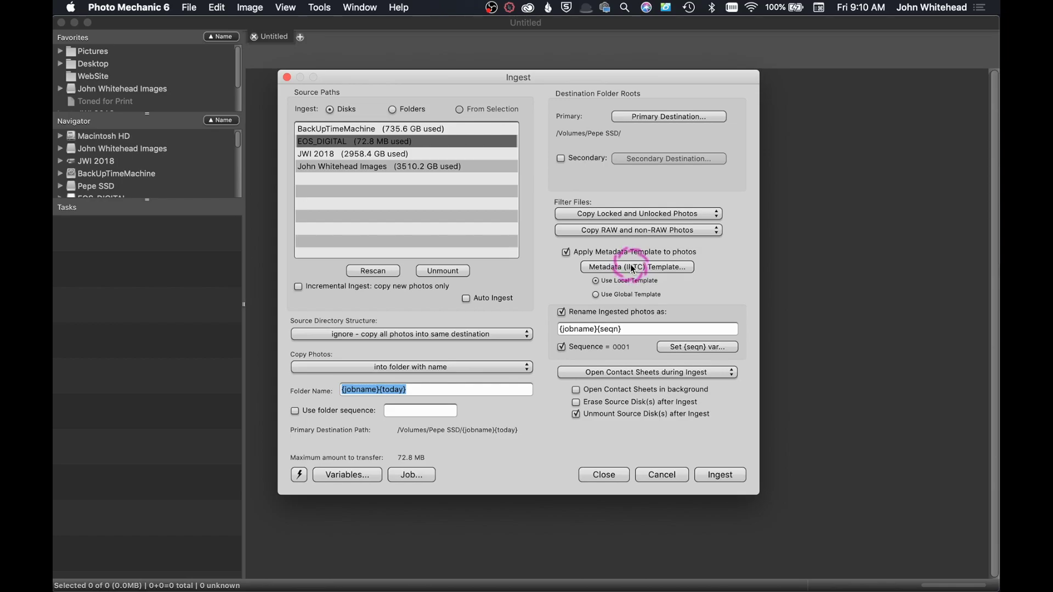
Open the ingest's Metadata (IPTC) Template and examine its description/caption, headline and keywords fields
click(634, 268)
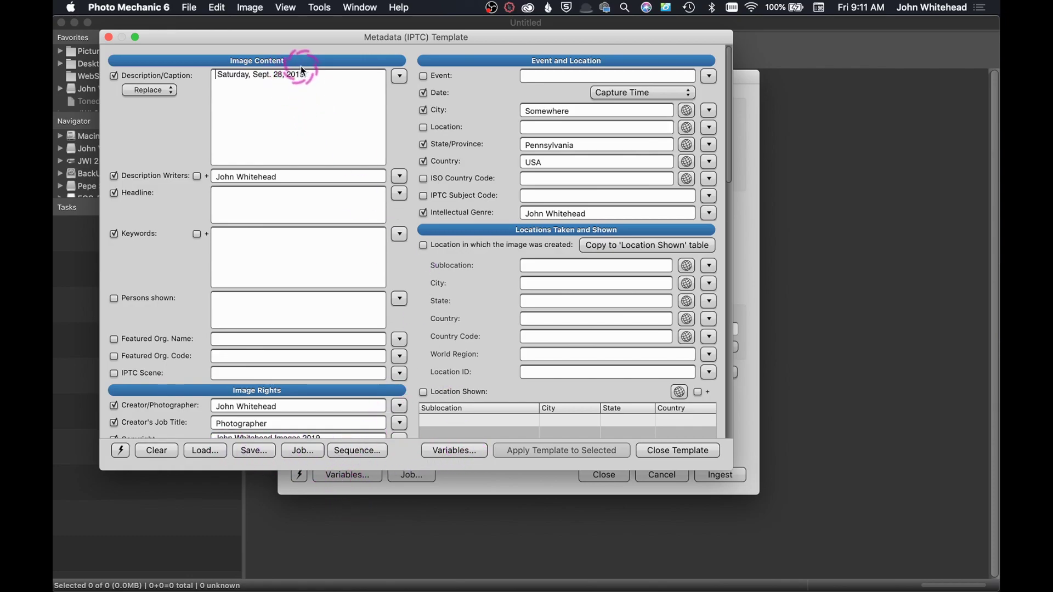
click(311, 86)
text(.)
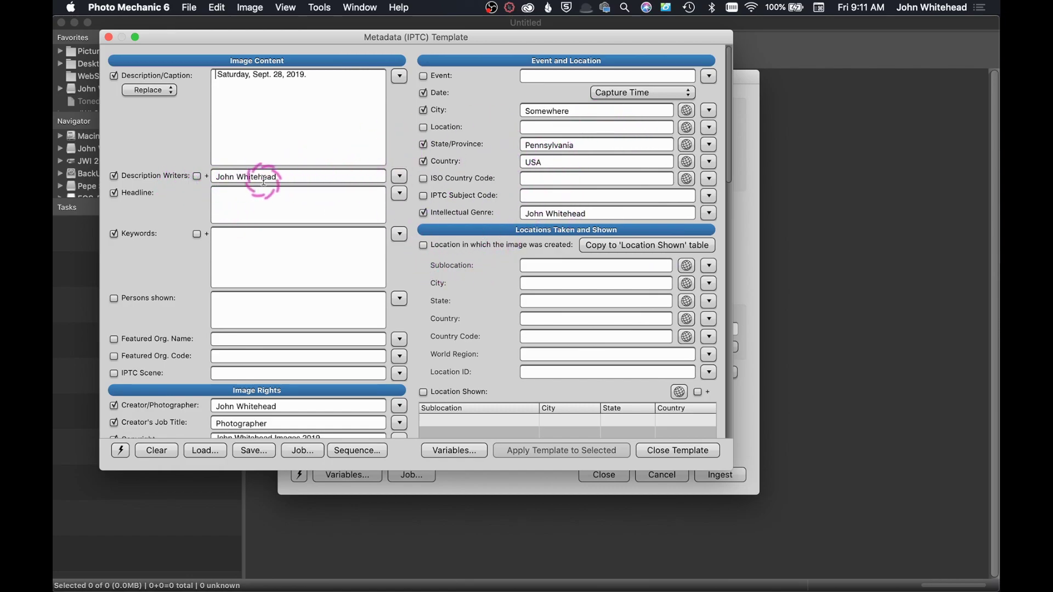
click(254, 207)
click(266, 249)
click(134, 240)
drag(155, 236, 337, 250)
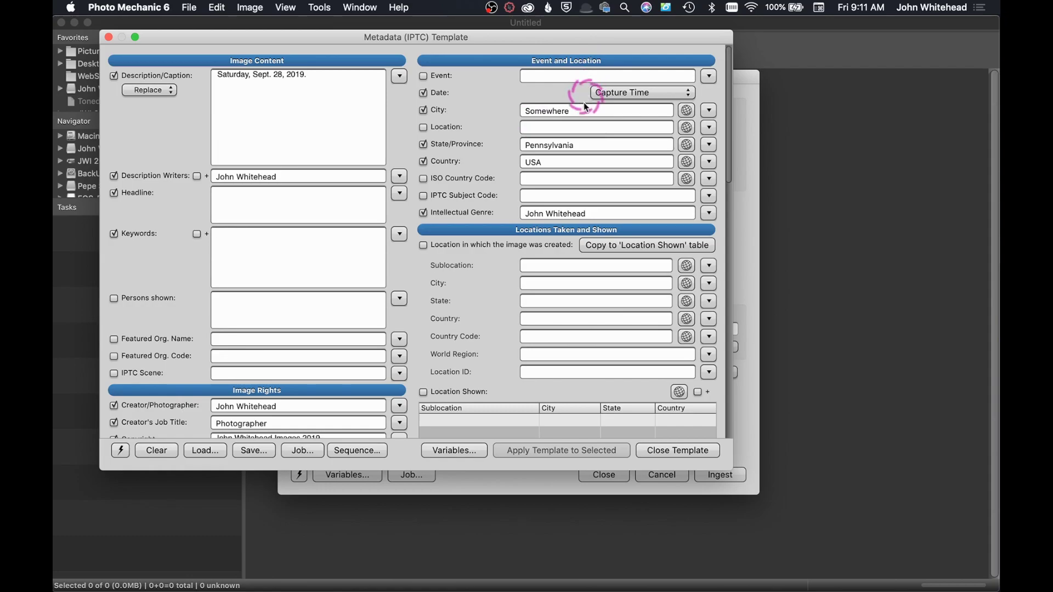
Examine the metadata template's image rights, status, contact info and licensing sections, and return to its beginning
scroll(472, 216, down, 5)
scroll(477, 204, down, 8)
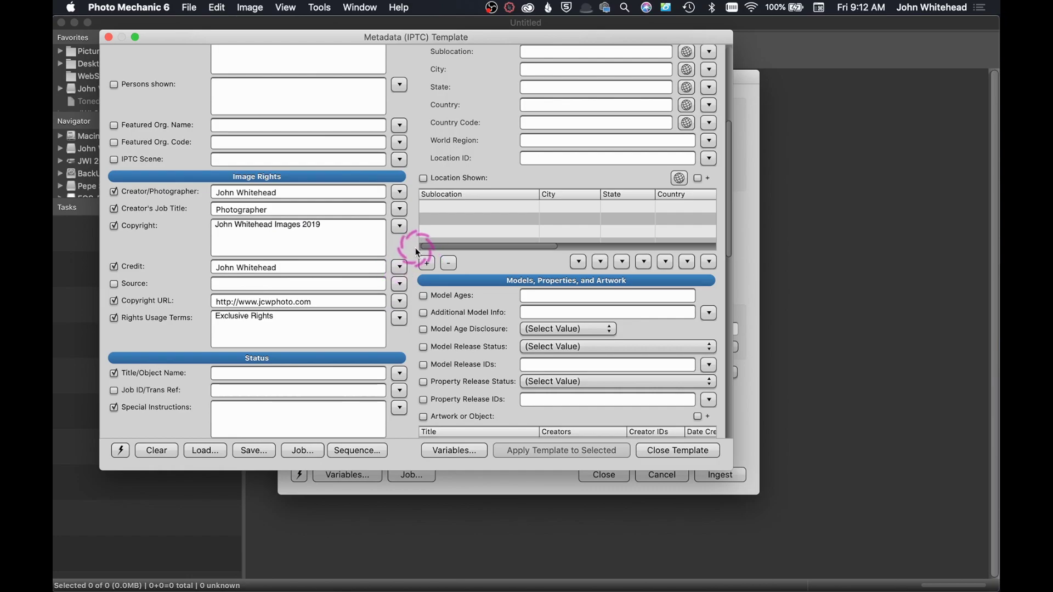
scroll(414, 253, down, 5)
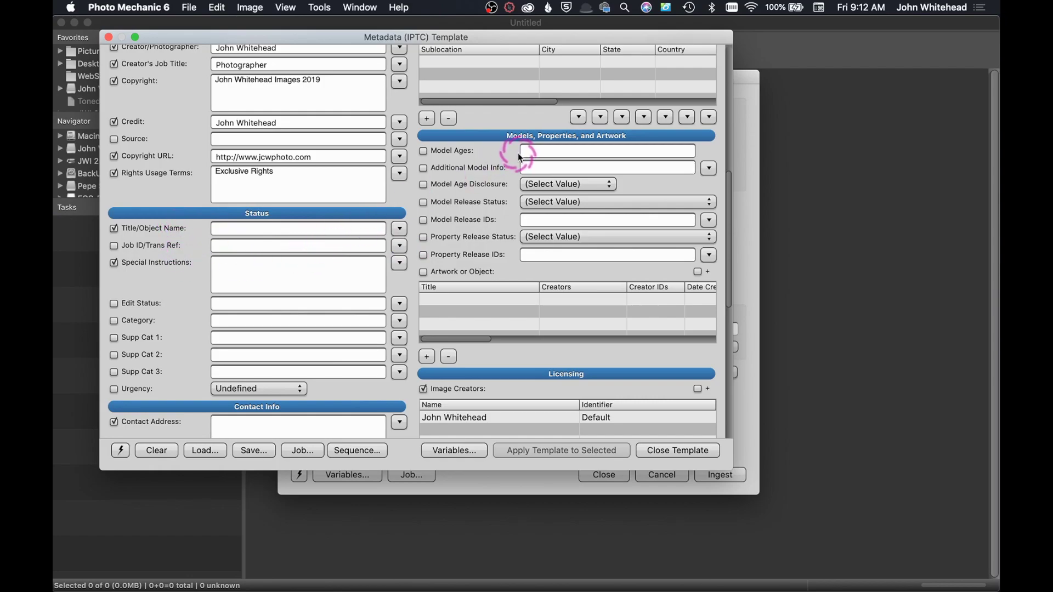
scroll(520, 158, down, 3)
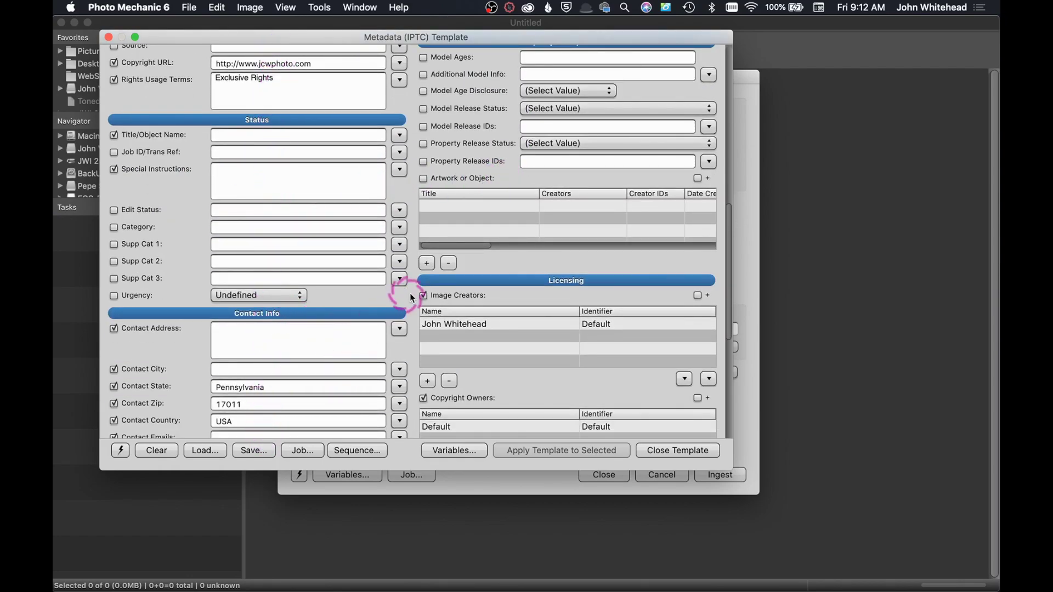
scroll(411, 297, down, 1)
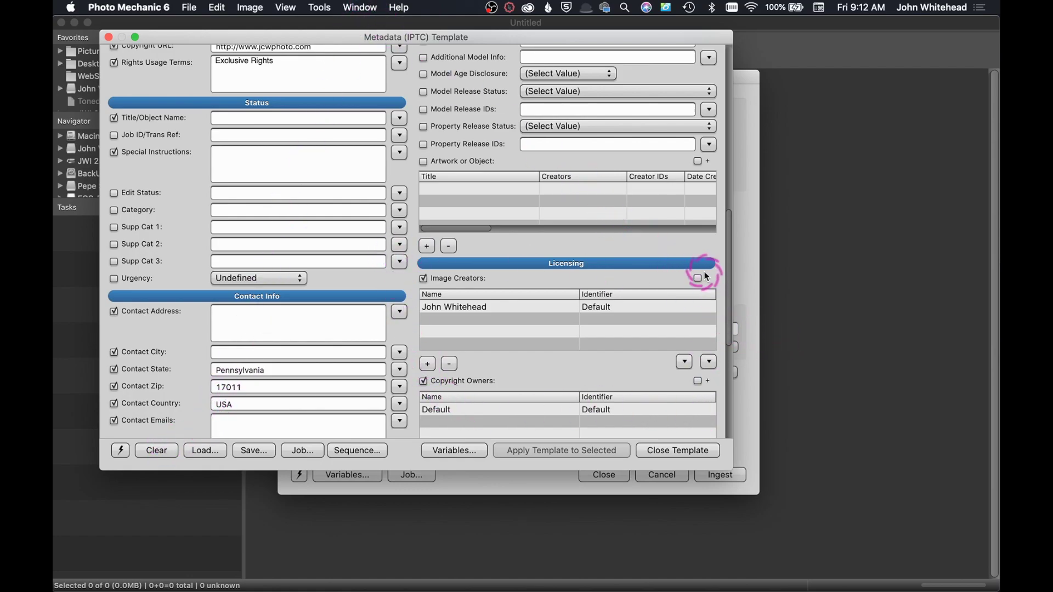
drag(607, 41, 666, 83)
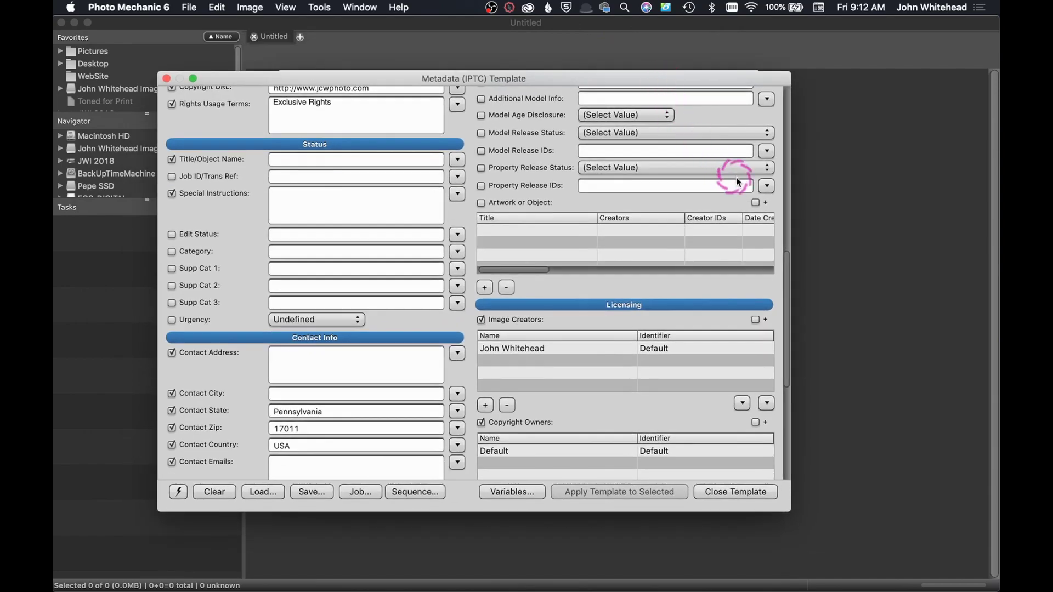
drag(789, 278, 764, 83)
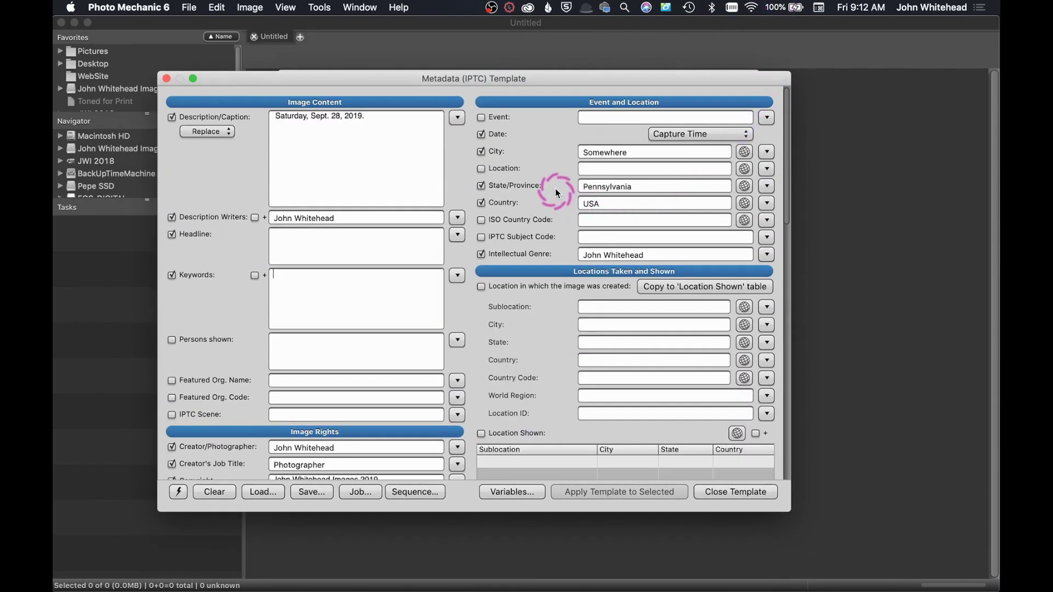
Set the metadata template's city to DOVER, close the template and run the ingest from EOS_DIGITAL
click(767, 152)
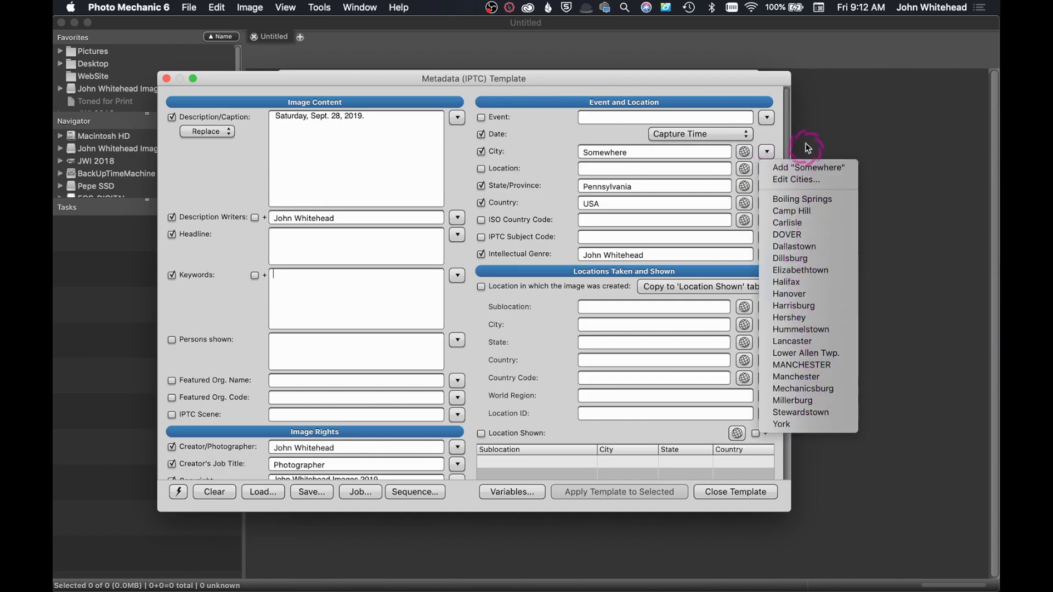
click(805, 235)
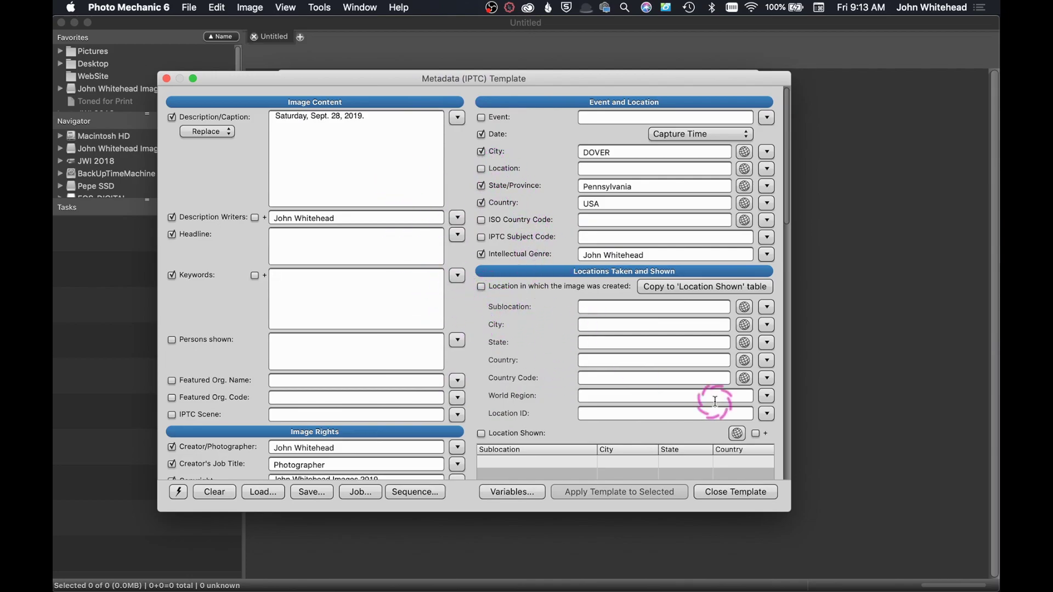
click(754, 494)
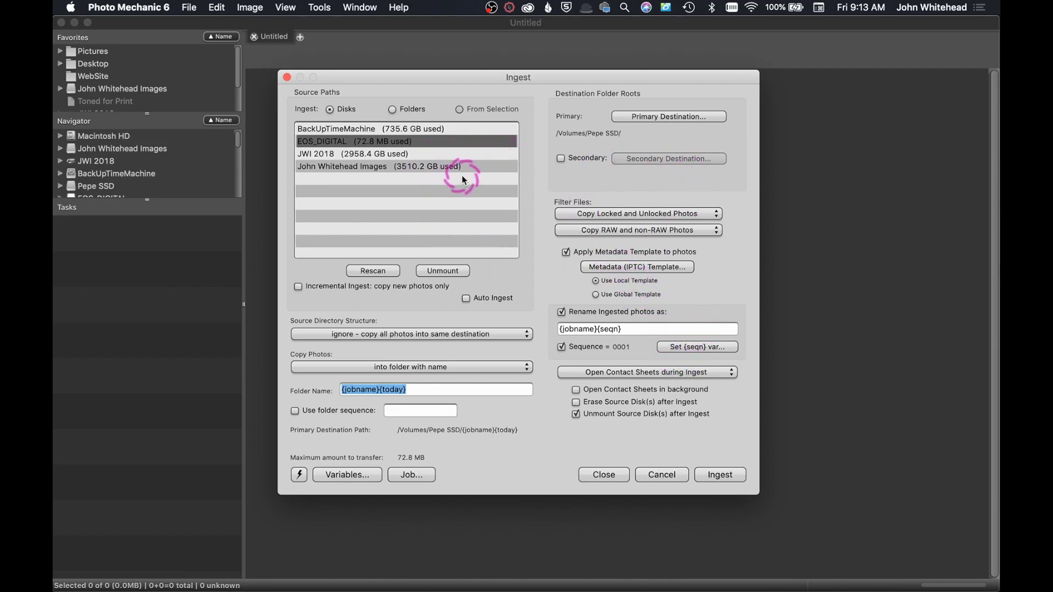
click(721, 475)
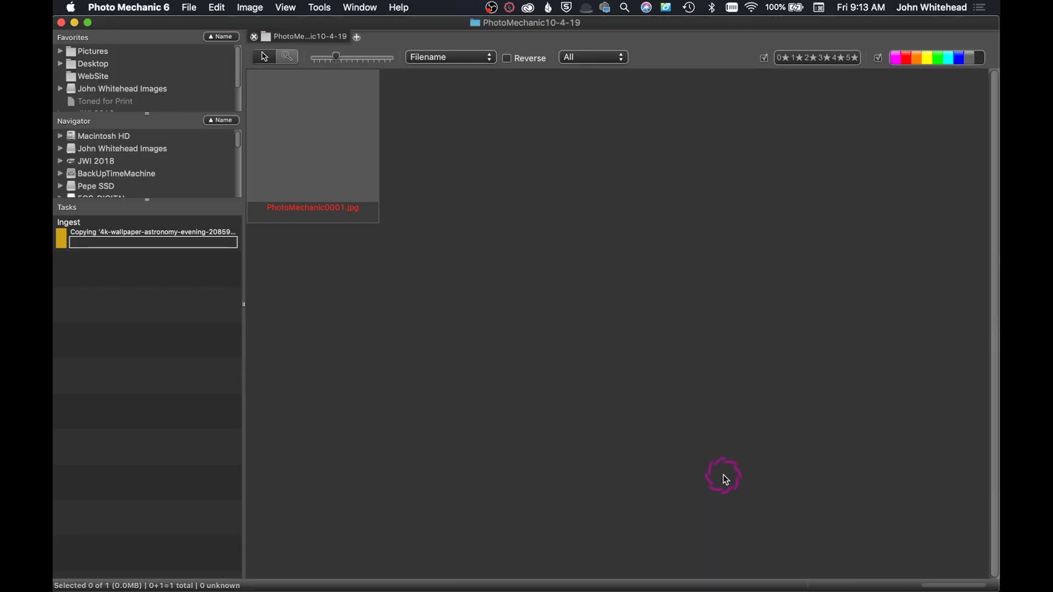
Preview the ingested photos from PhotoMechanic0001.jpg to PhotoMechanic0005.jpg, and look over the whole contact sheet
click(332, 147)
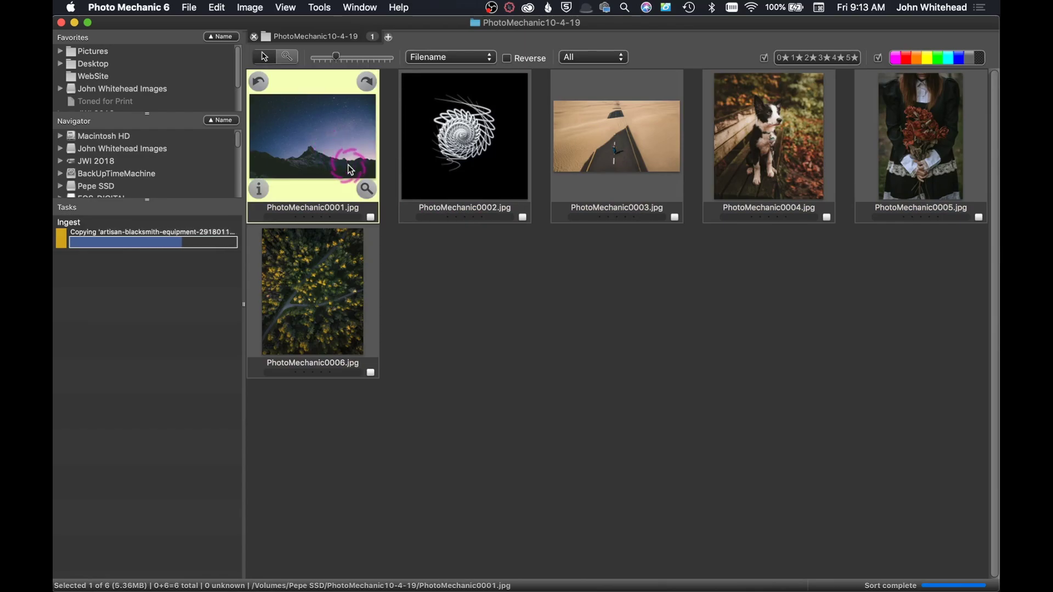
double_click(322, 144)
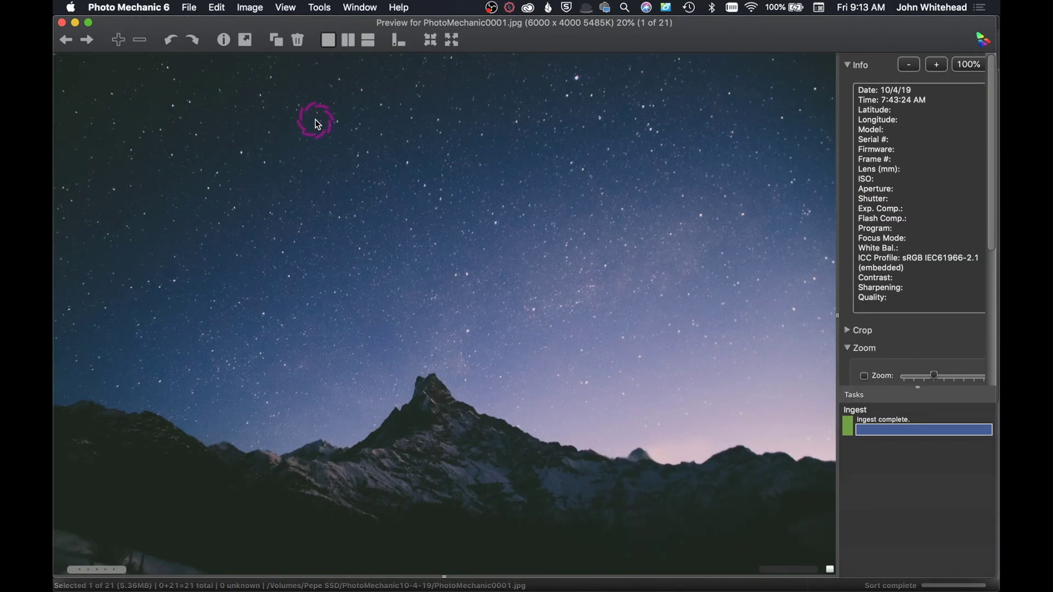
key(Right)
key(Right)
key(Right)
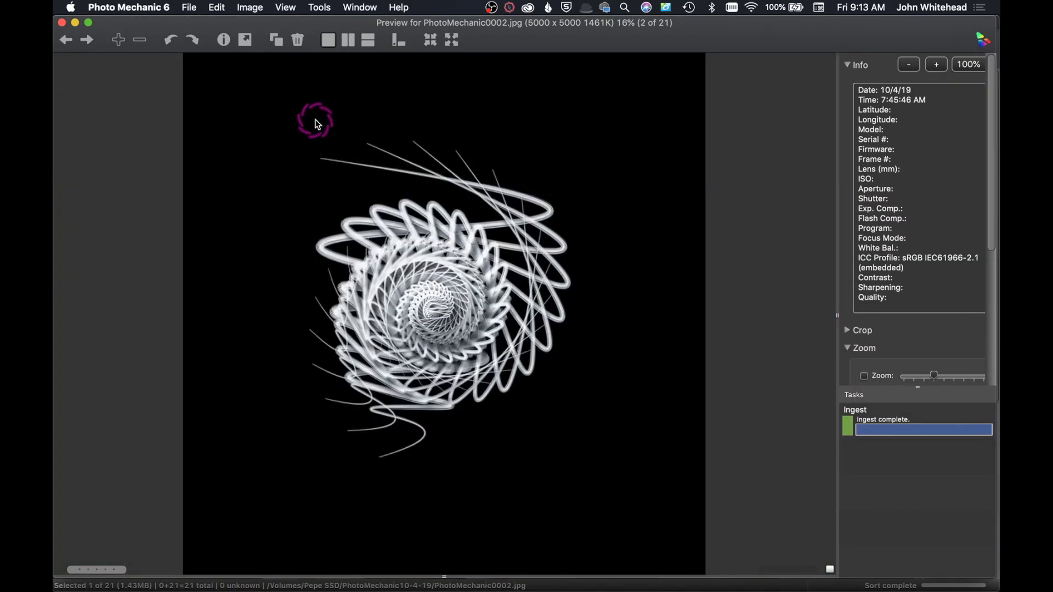
key(Right)
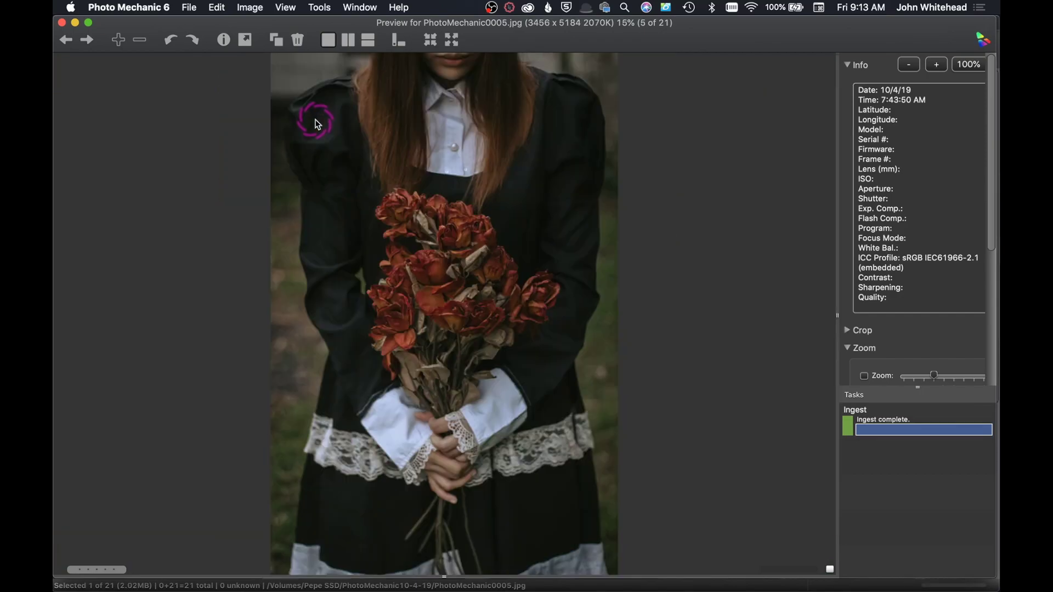
key(Left)
key(Escape)
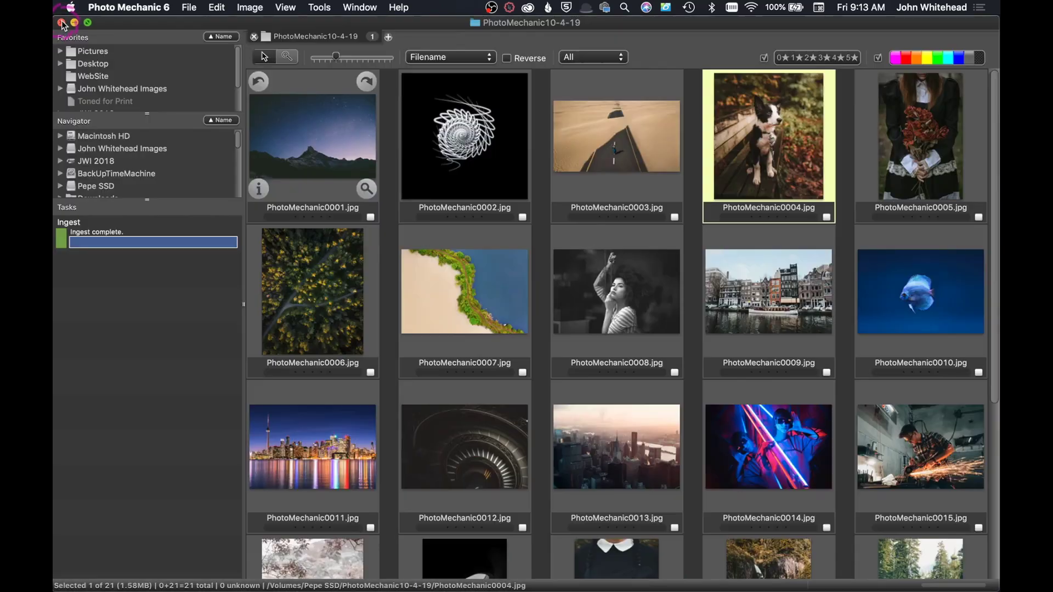
scroll(723, 258, down, 5)
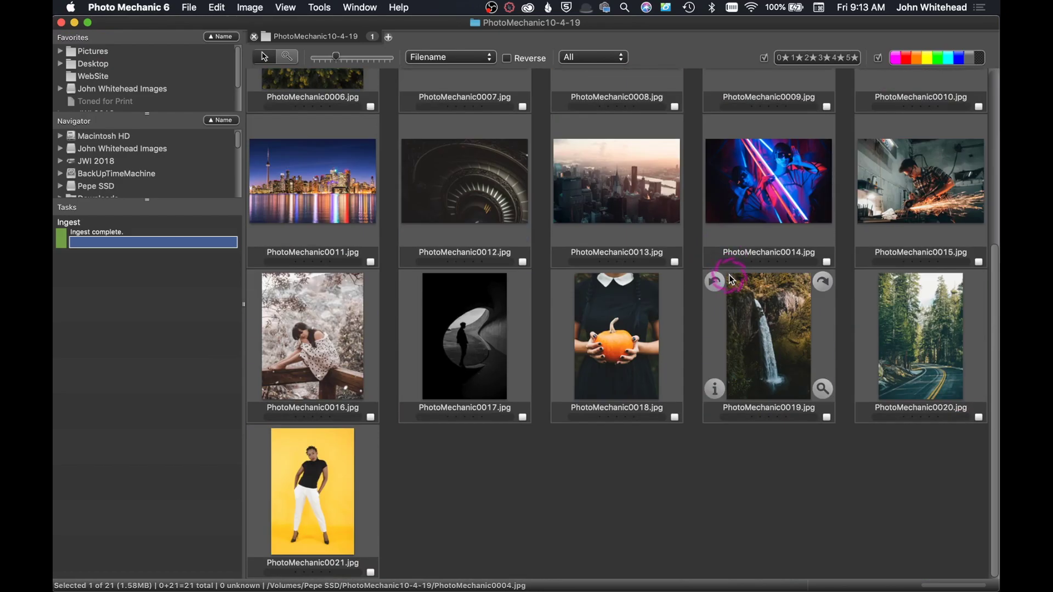
scroll(695, 361, up, 5)
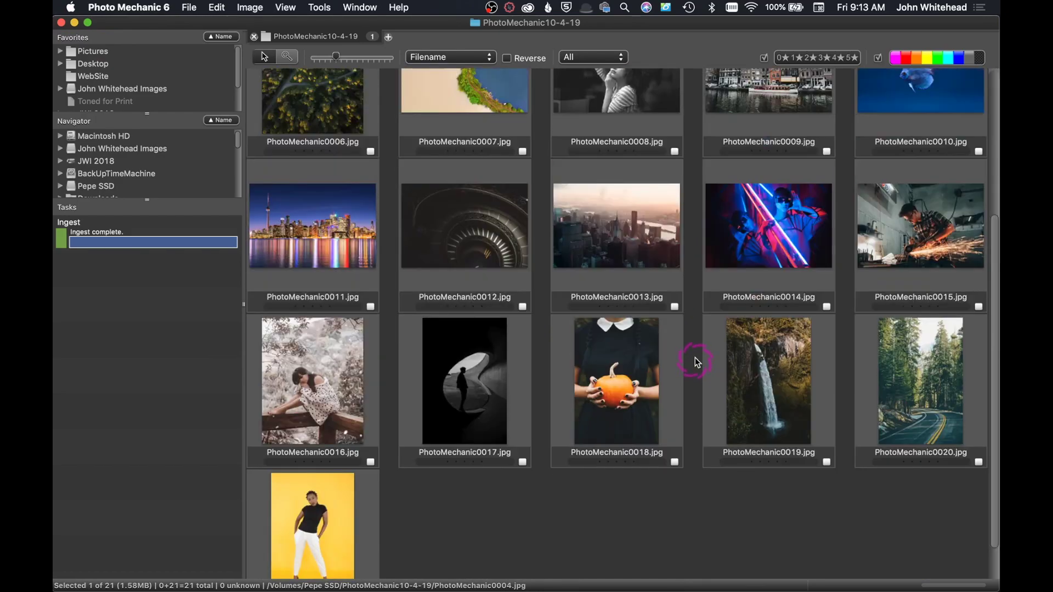
mouse_move(671, 298)
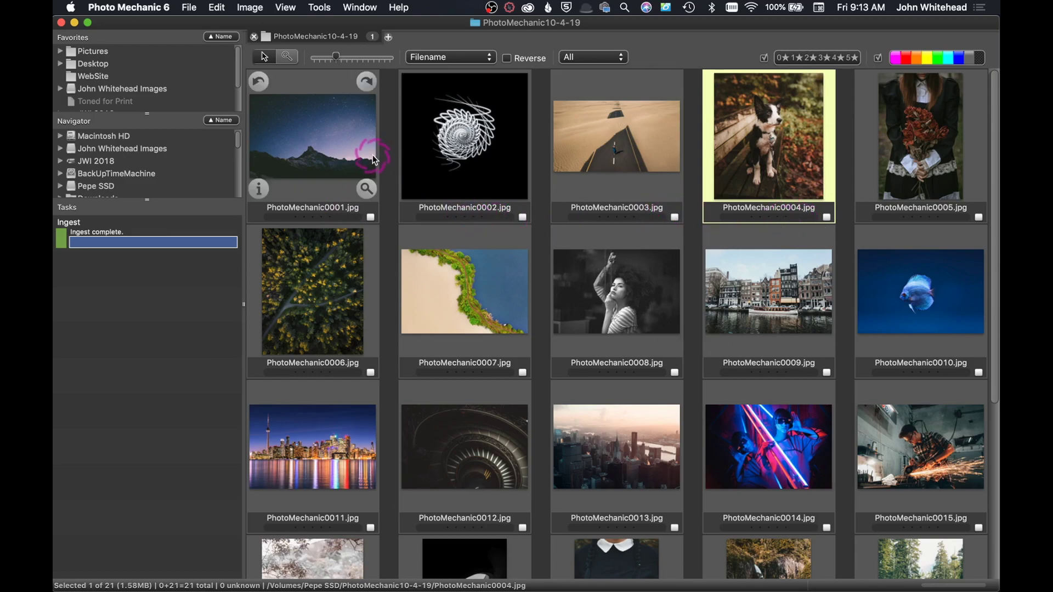
Examine the IPTC metadata of PhotoMechanic0001.jpg, including its image rights and event and location fields
click(262, 189)
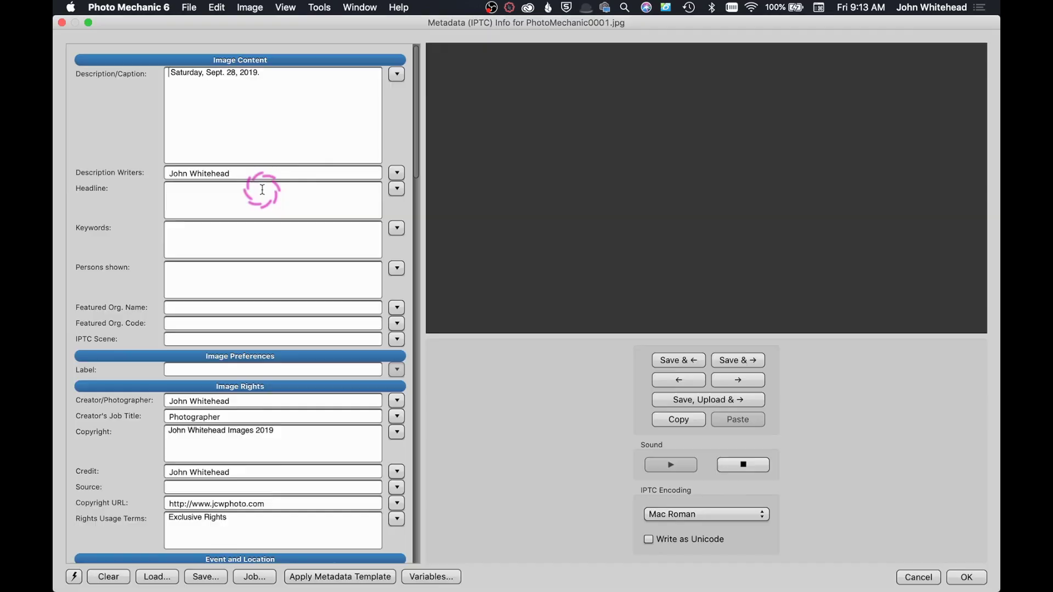
scroll(337, 252, down, 5)
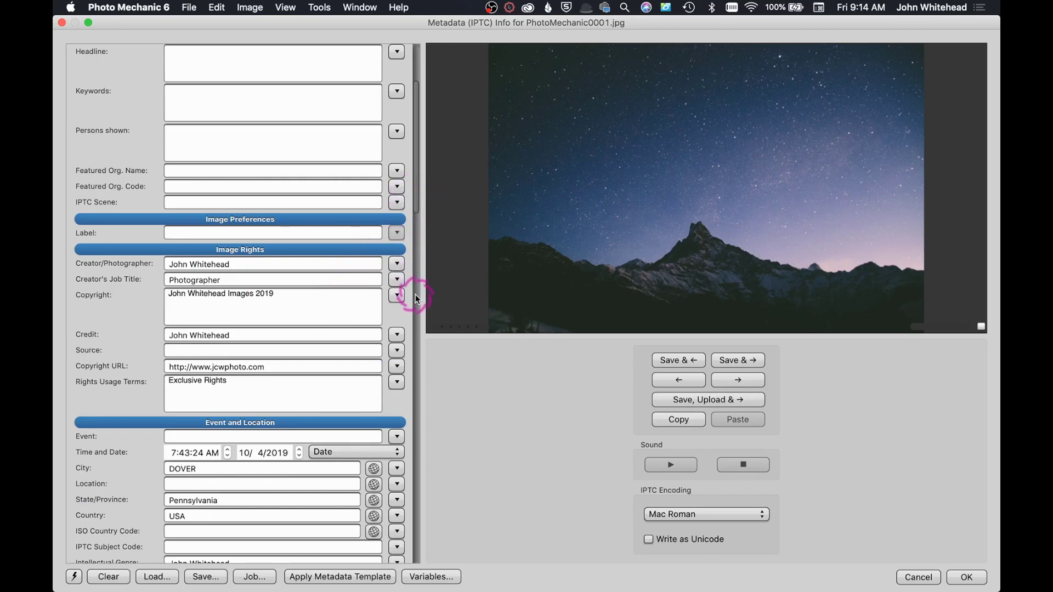
drag(418, 194, 382, 4)
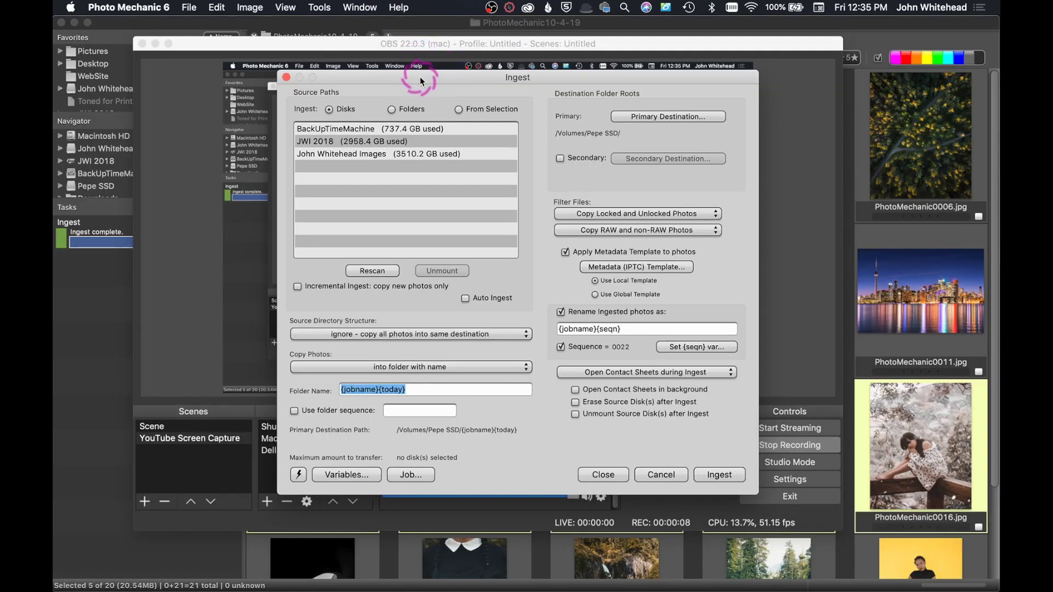
Examine the ingest's Folders and From Selection source options and close the Ingest dialog
click(395, 110)
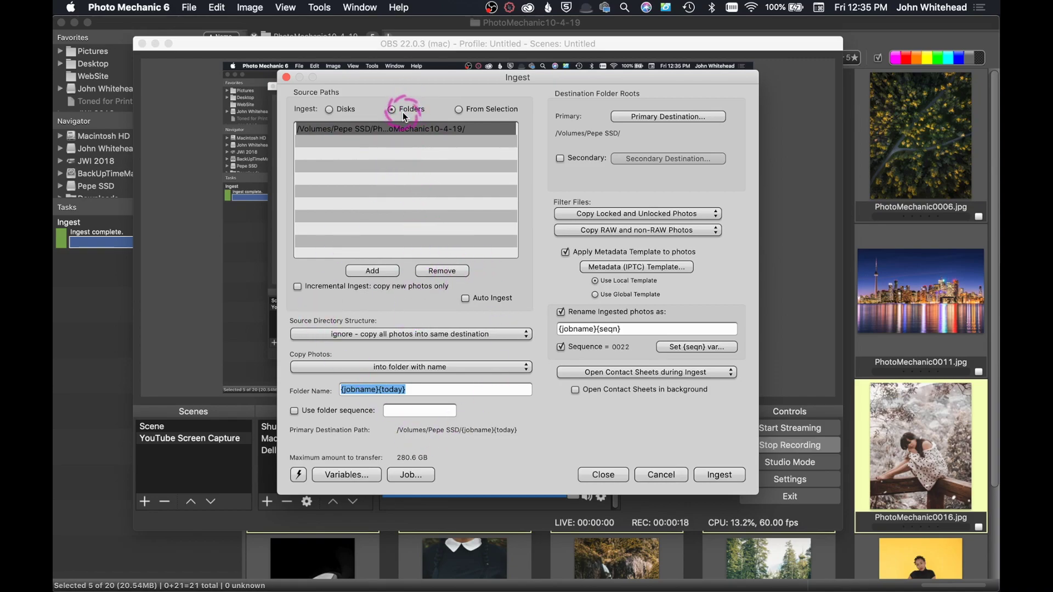
click(459, 110)
click(603, 475)
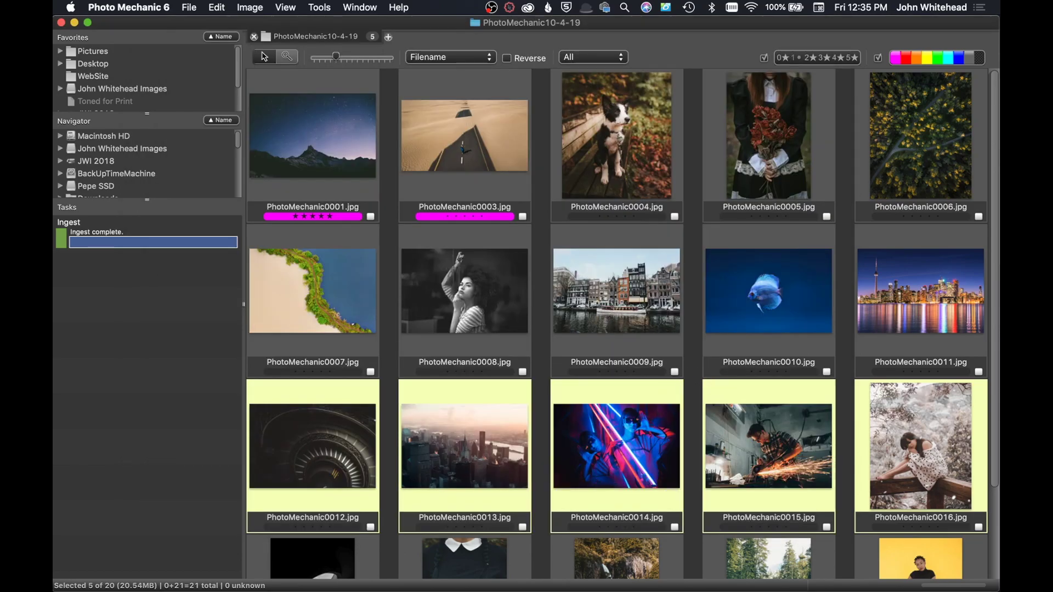
Select all three photos in the "selection" folder's contact sheet
mouse_move(60, 219)
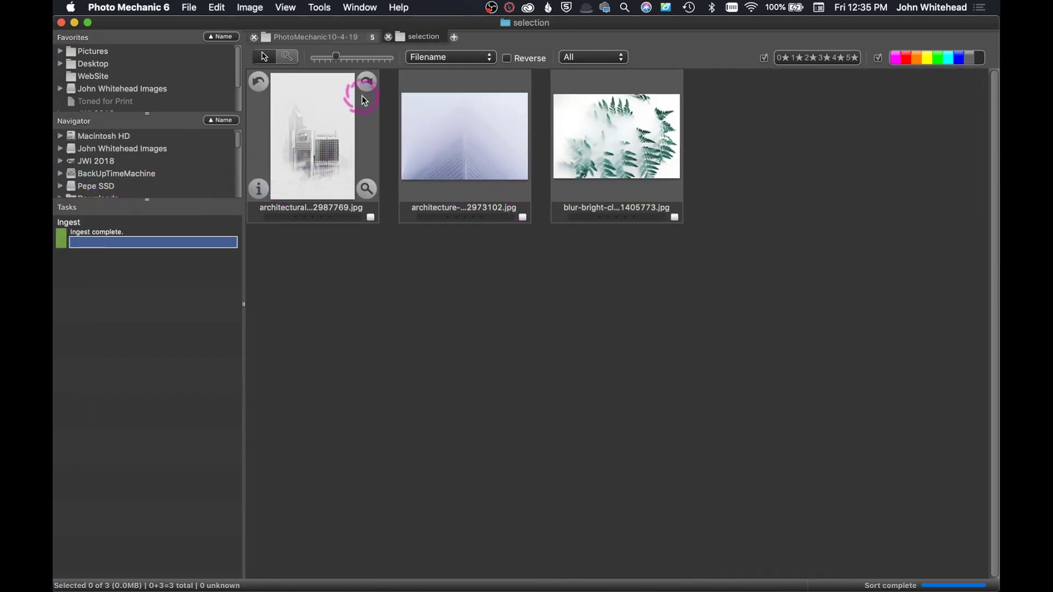
mouse_move(323, 141)
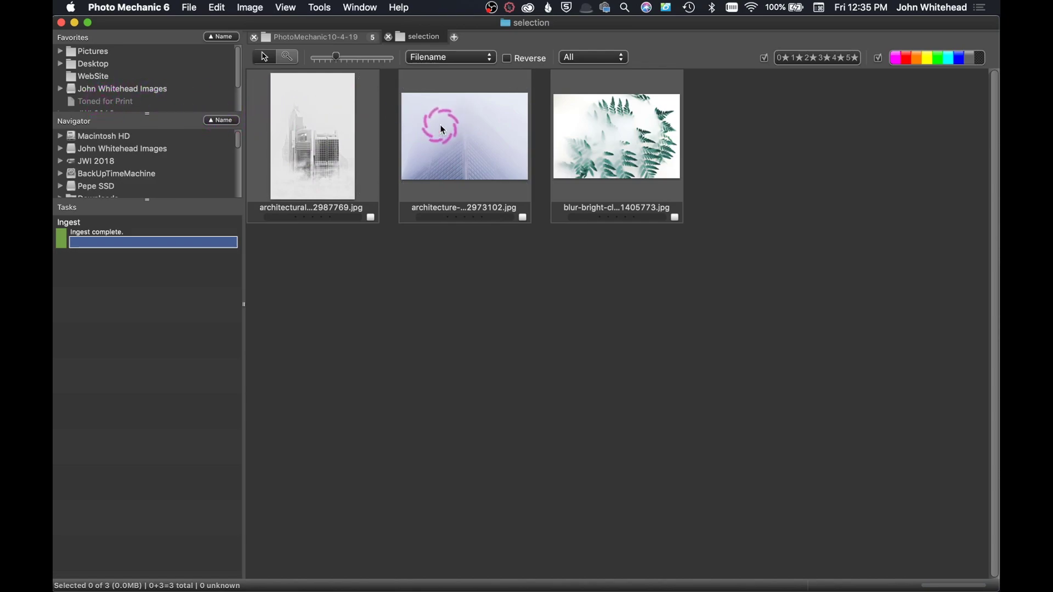
mouse_move(417, 127)
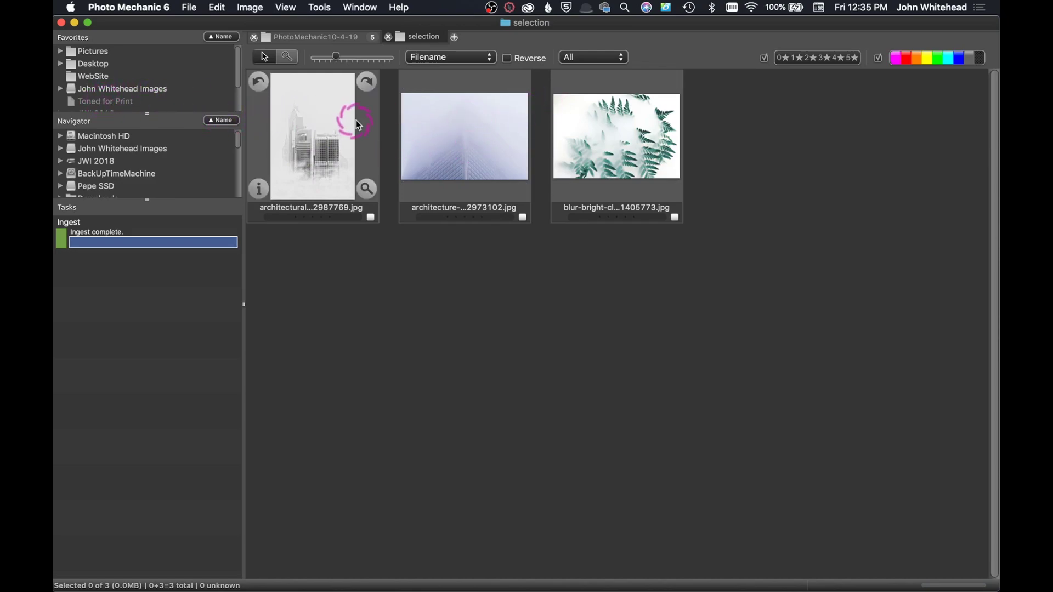
click(346, 134)
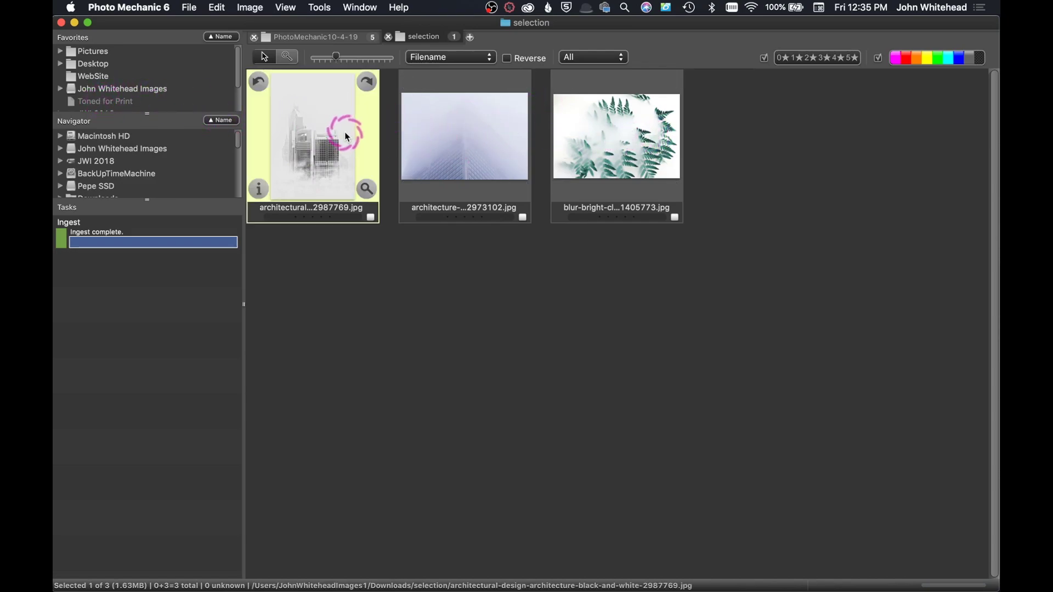
shift+click(600, 153)
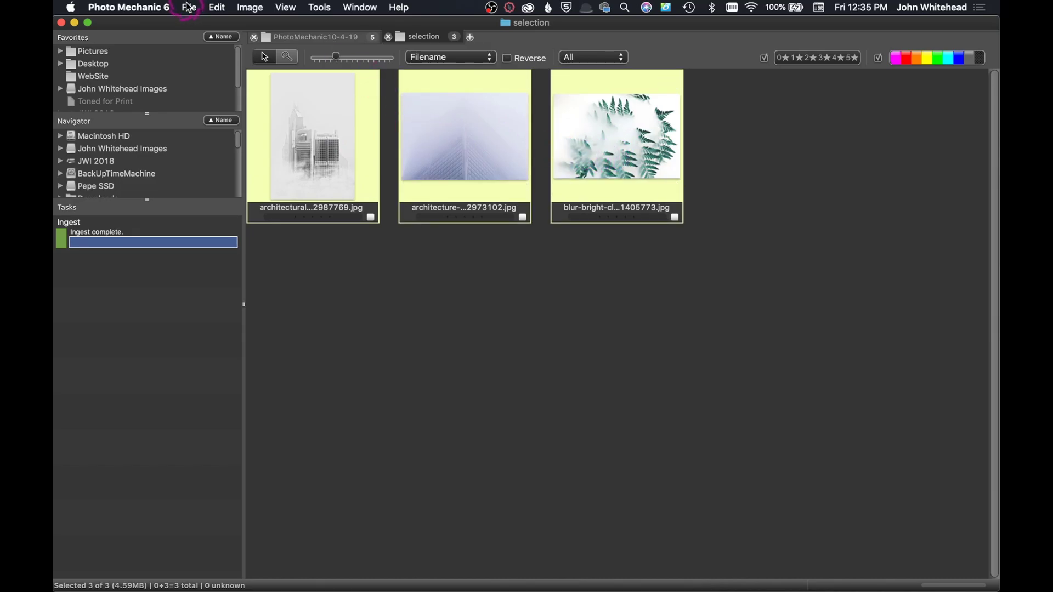
Ingest the selected photos with the source set to From Selection
key(super+g)
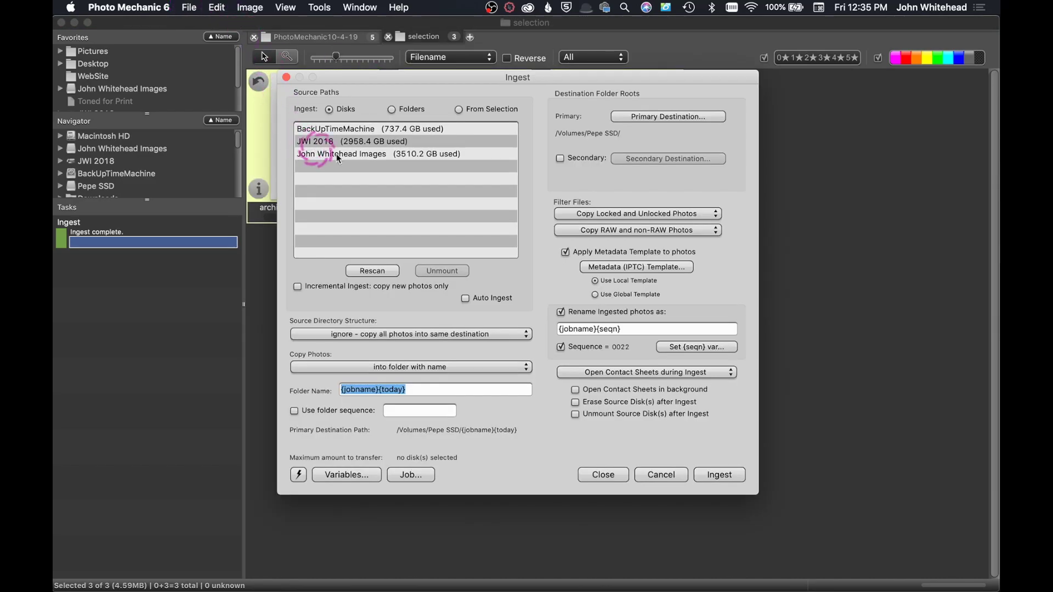
click(457, 112)
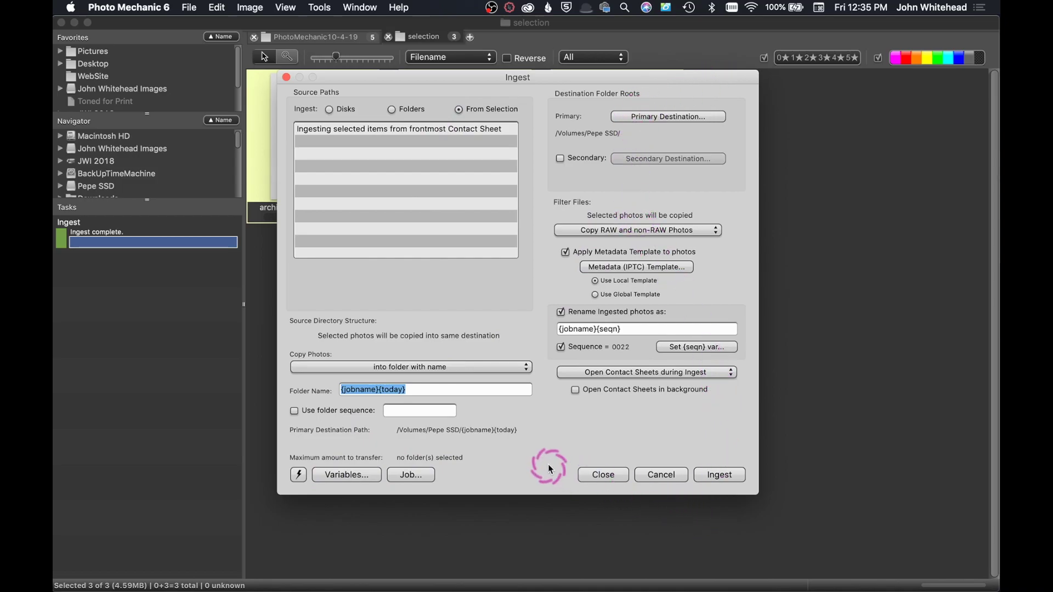
click(720, 475)
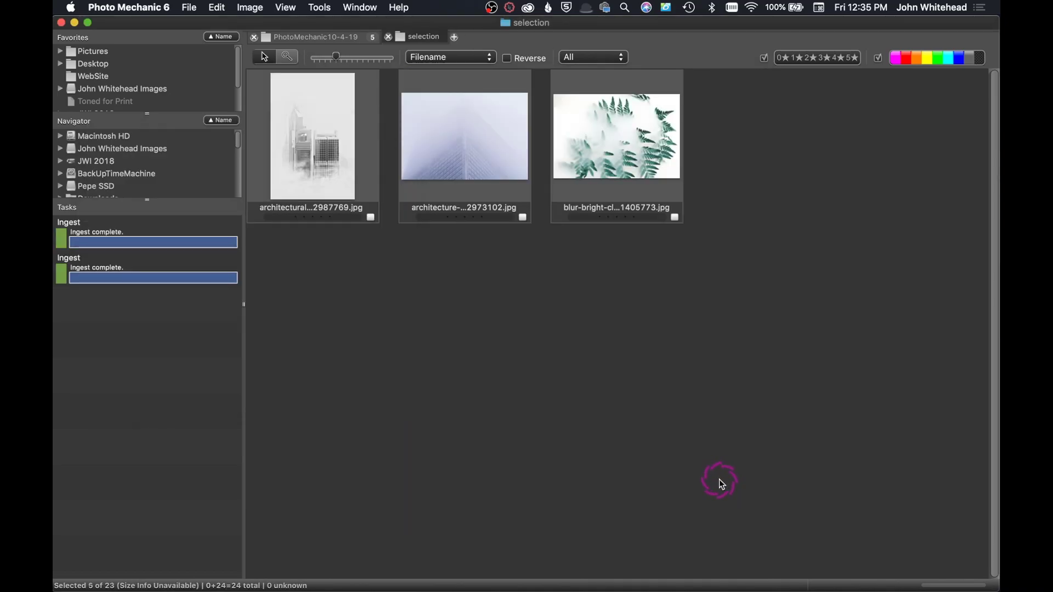
Check the PhotoMechanic10-4-19 contact sheet for the newly ingested photos and compare it with the "selection" contact sheet
click(356, 43)
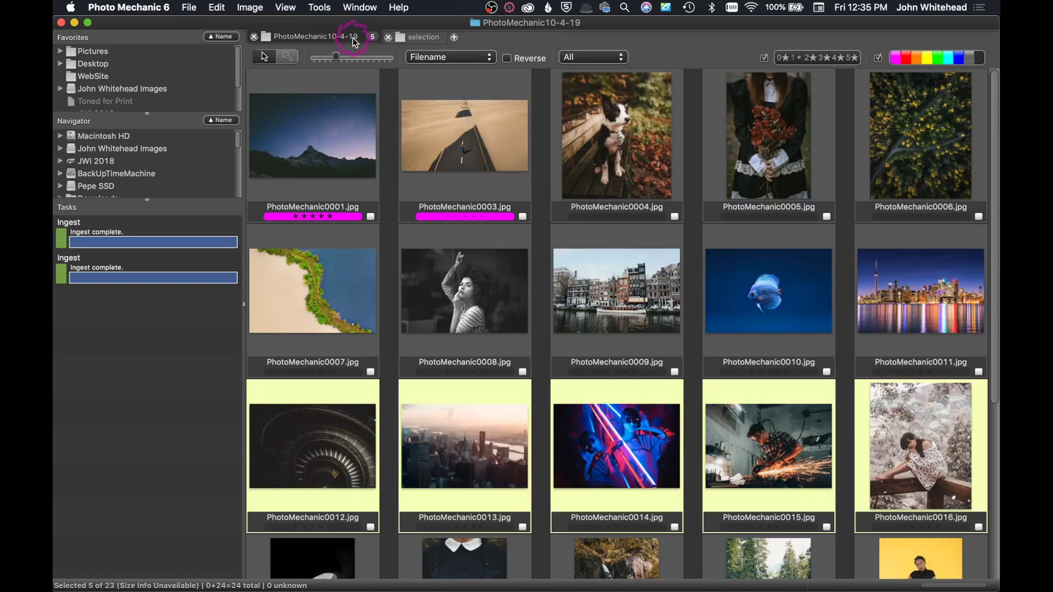
scroll(522, 198, down, 5)
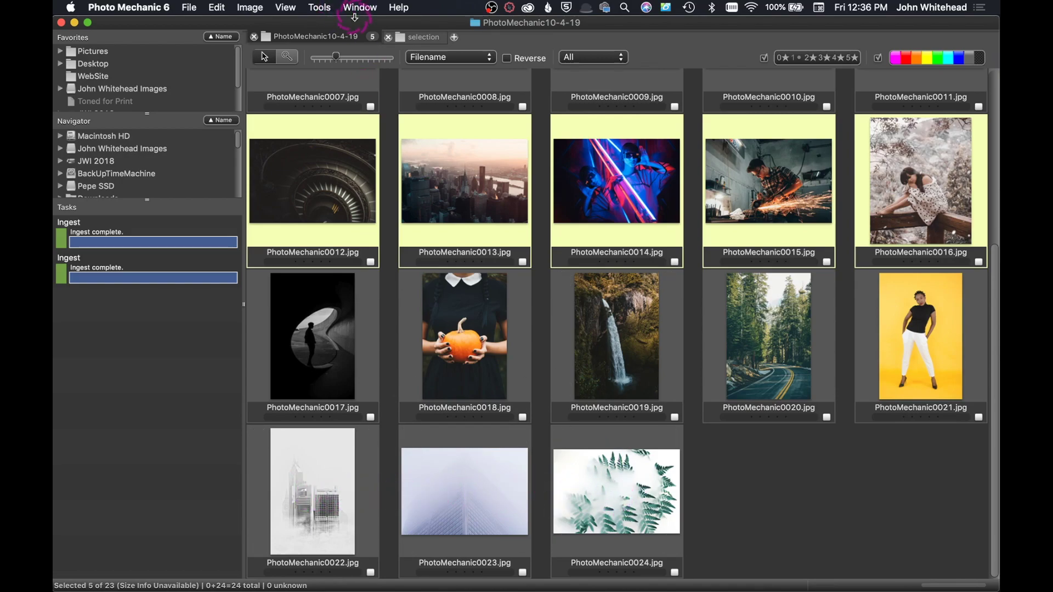
click(422, 39)
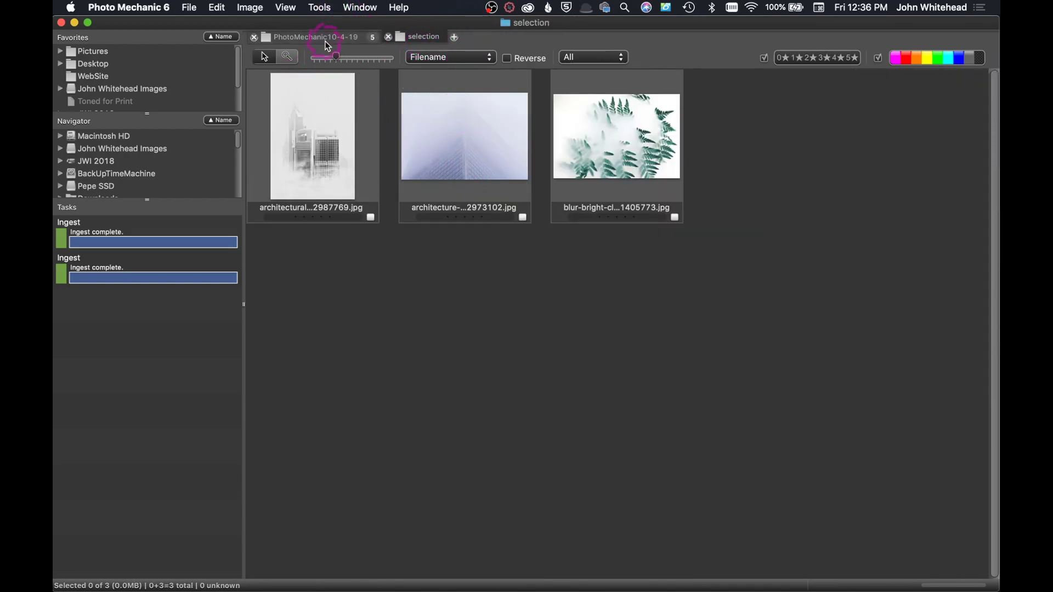
click(352, 44)
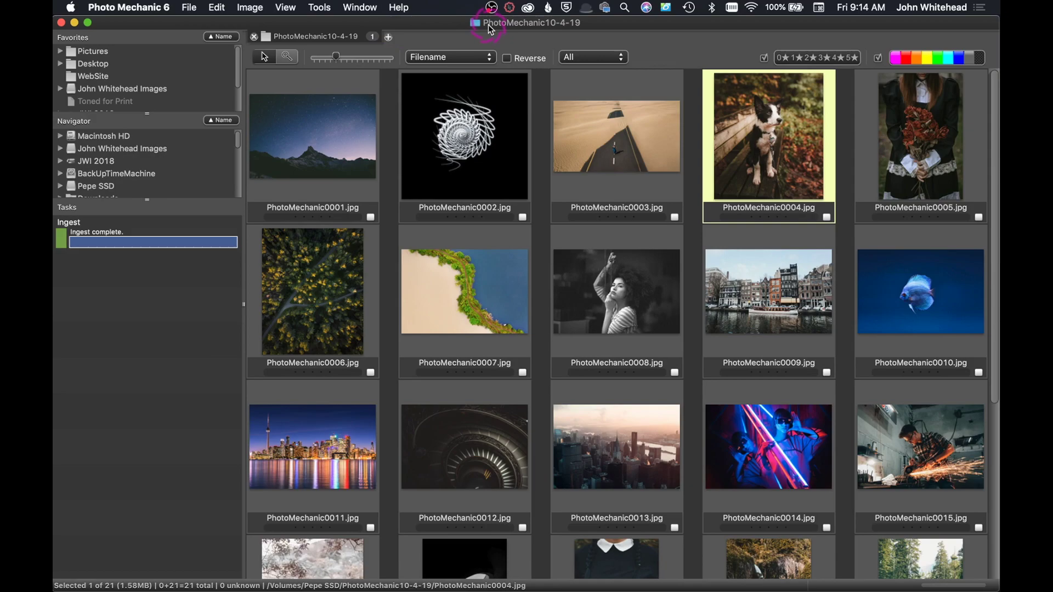
click(69, 89)
click(666, 376)
mouse_move(146, 198)
mouse_down()
mouse_move(146, 307)
mouse_move(141, 188)
mouse_up()
Inspect PhotoMechanic0002.jpg up close in the contact sheet with the zoom tool, and return to the selection tool
click(288, 56)
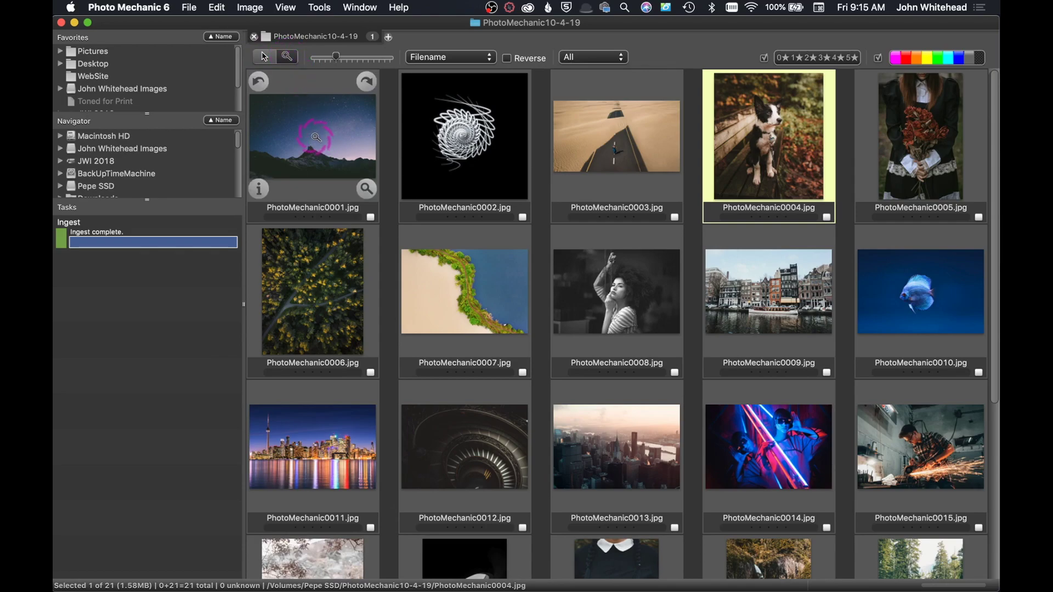
click(463, 135)
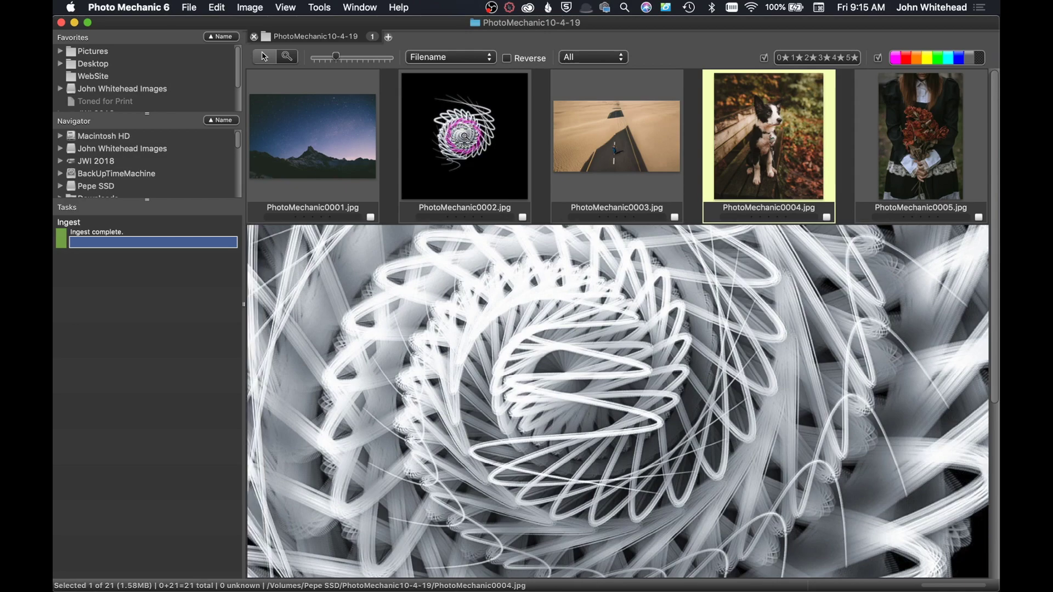
drag(464, 136, 464, 138)
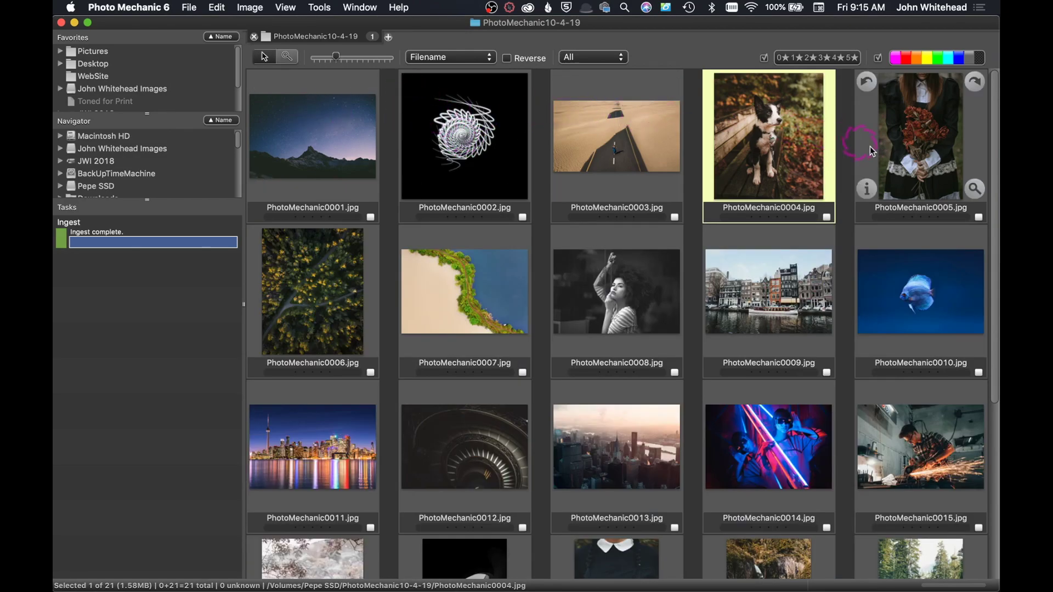
Enlarge the contact sheet thumbnails until three photos fit in each row
click(341, 56)
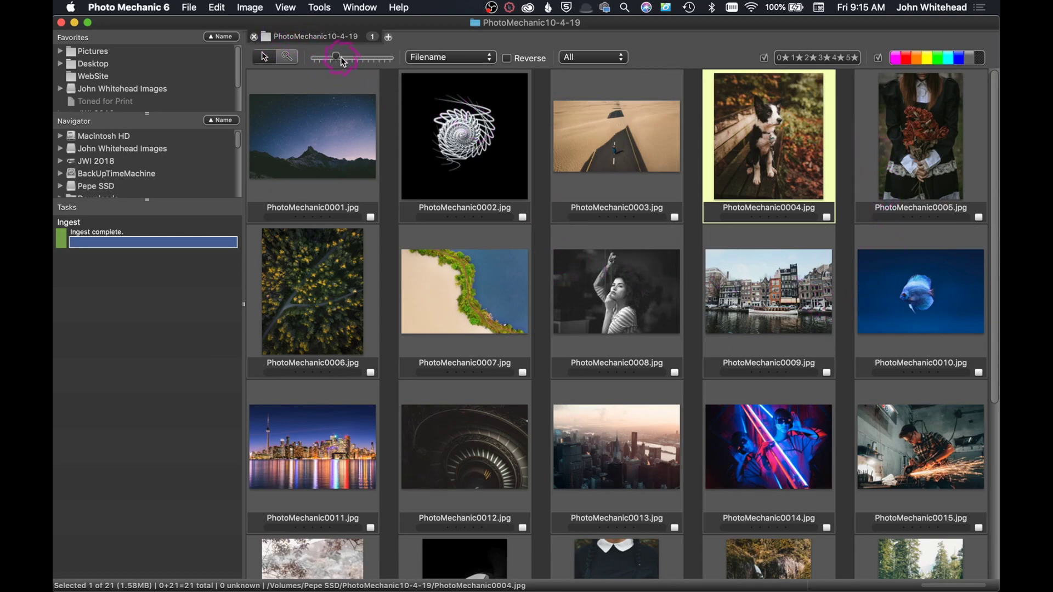
drag(336, 60, 357, 62)
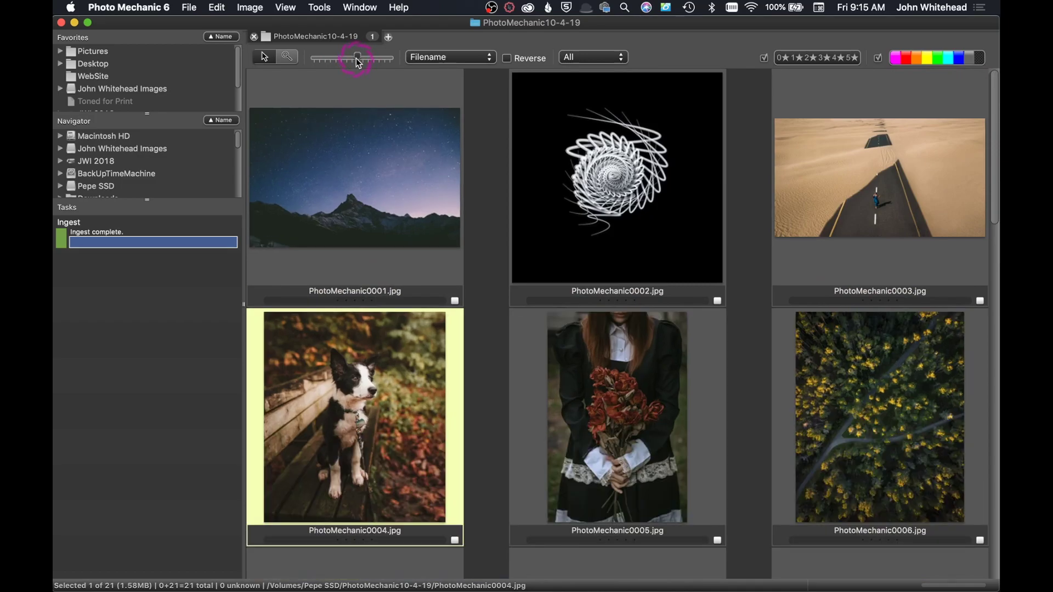
Review the available sort orders and the All, Selected, Tagged and Untagged display choices, keeping Filename and All
click(435, 60)
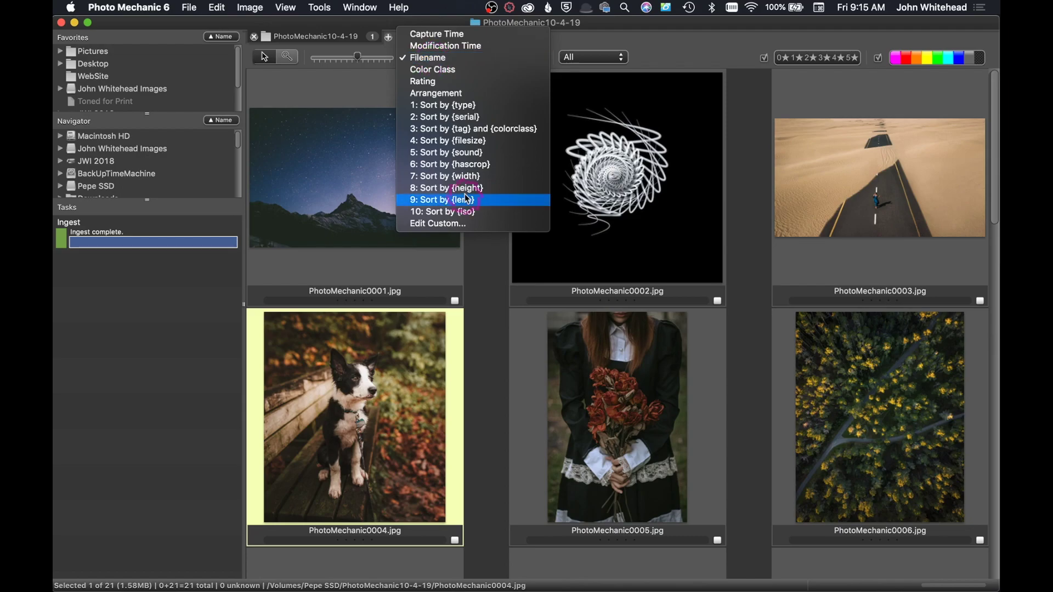
click(445, 61)
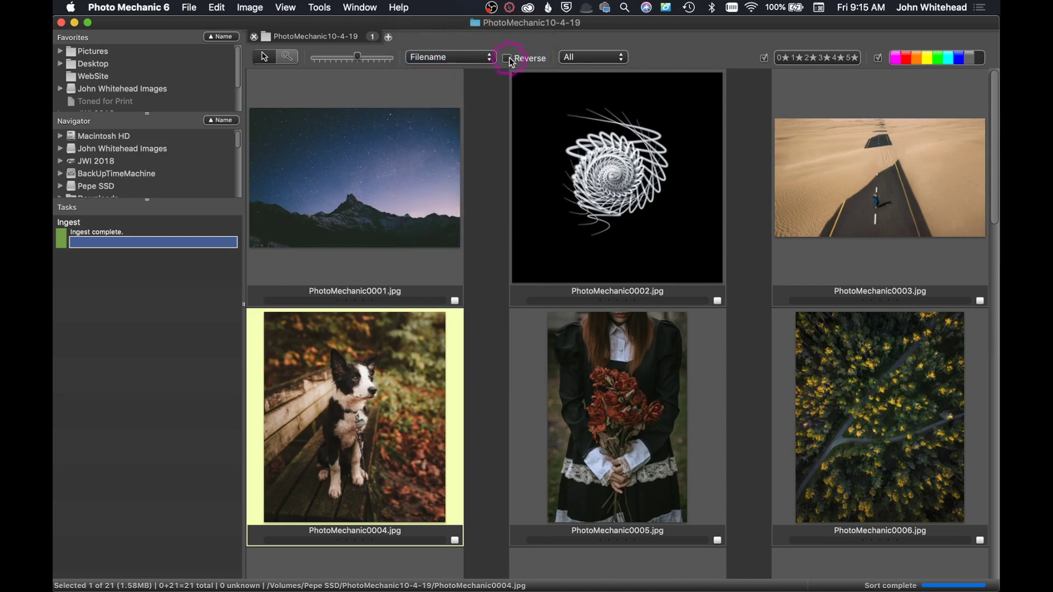
click(593, 58)
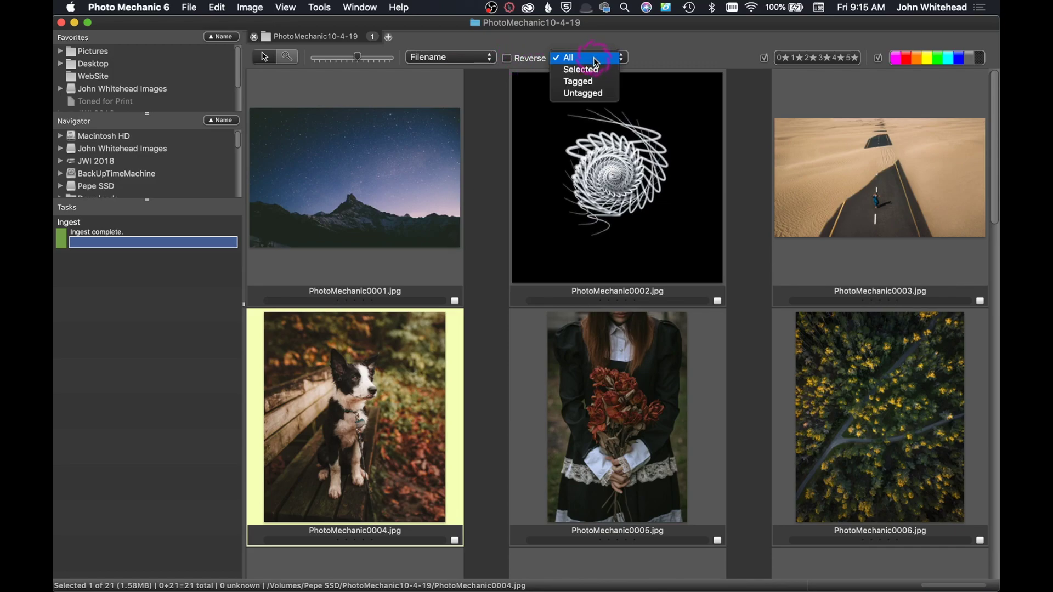
click(596, 60)
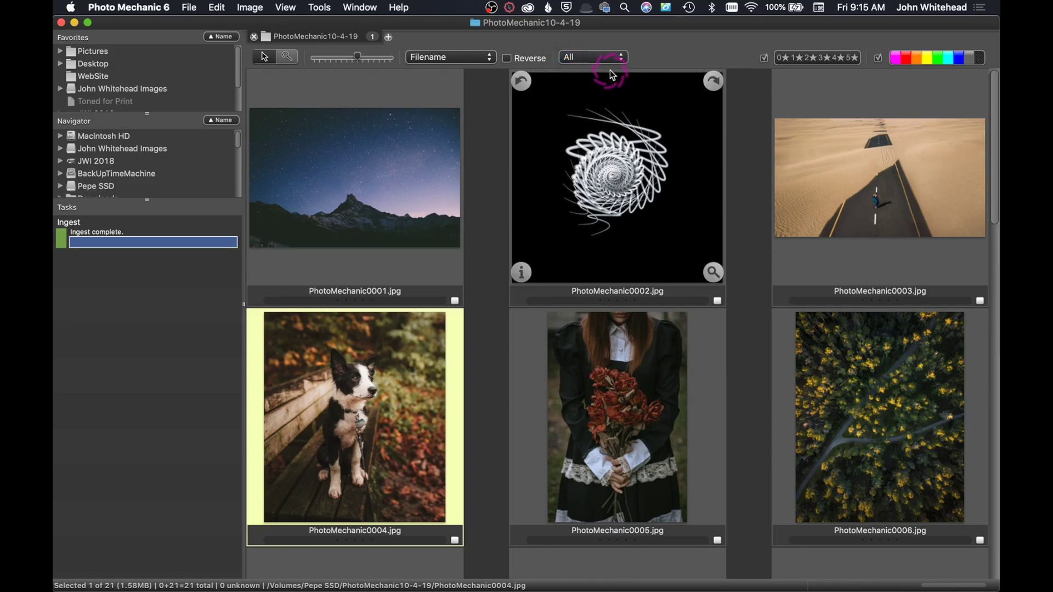
Turn off the star rating filter for the contact sheet, leaving the color class filter enabled
click(878, 56)
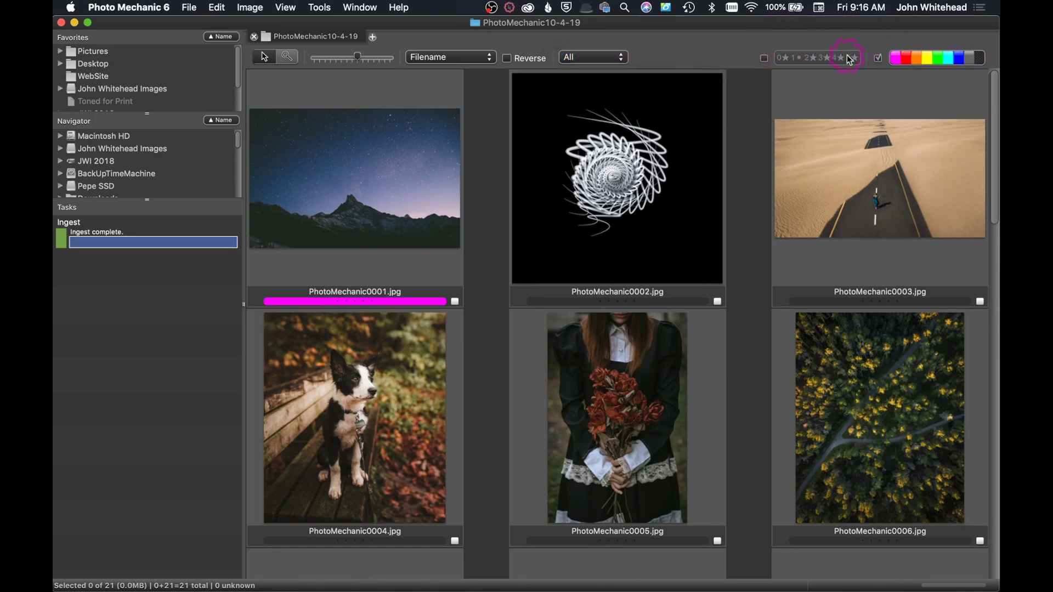
click(764, 59)
click(765, 58)
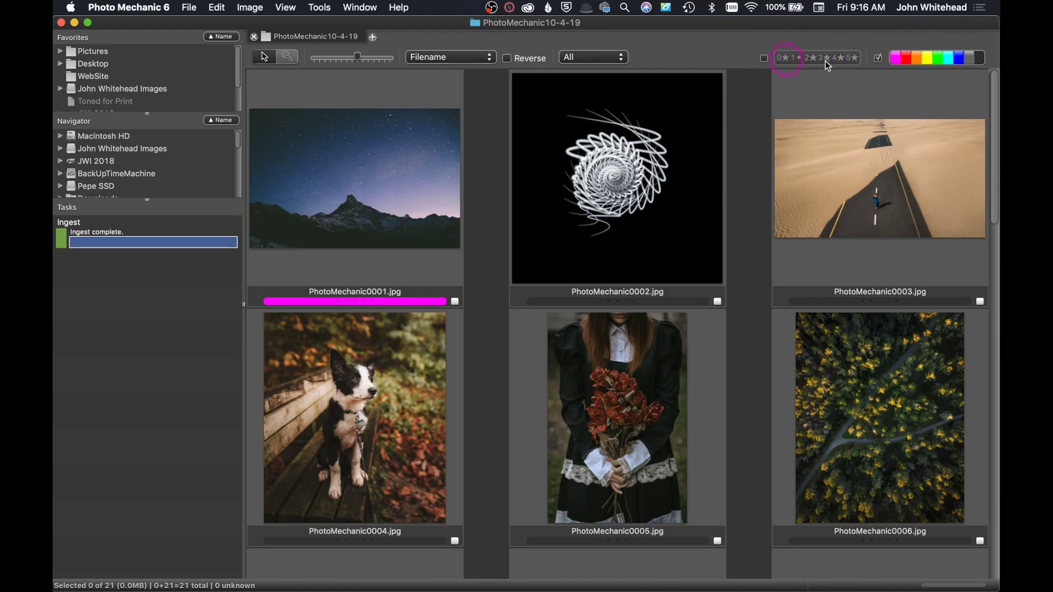
click(893, 63)
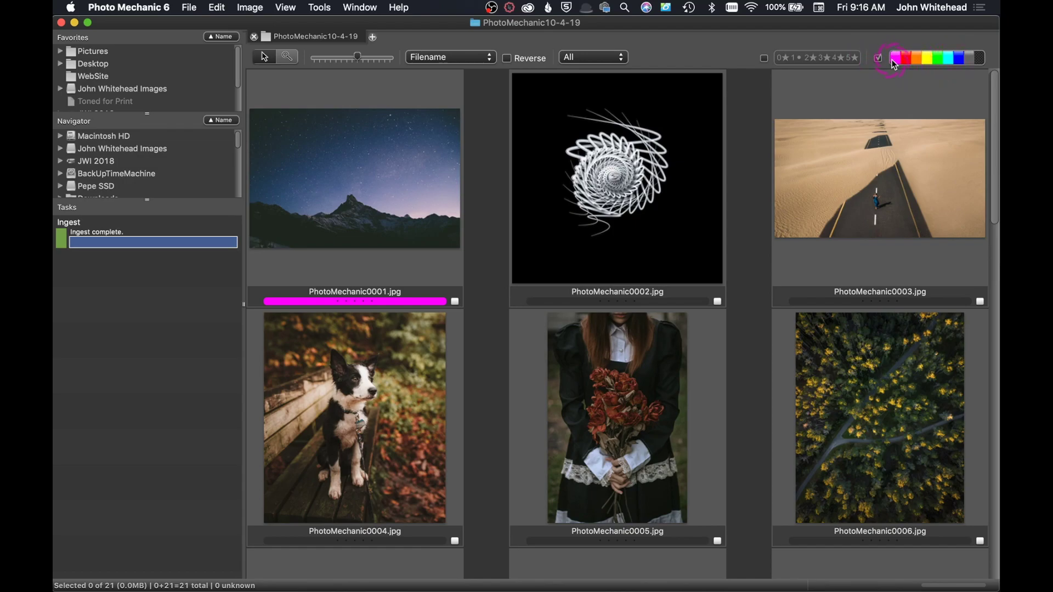
Label PhotoMechanic0001.jpg with the pink color class, and hide and restore the photos without a color class
click(373, 235)
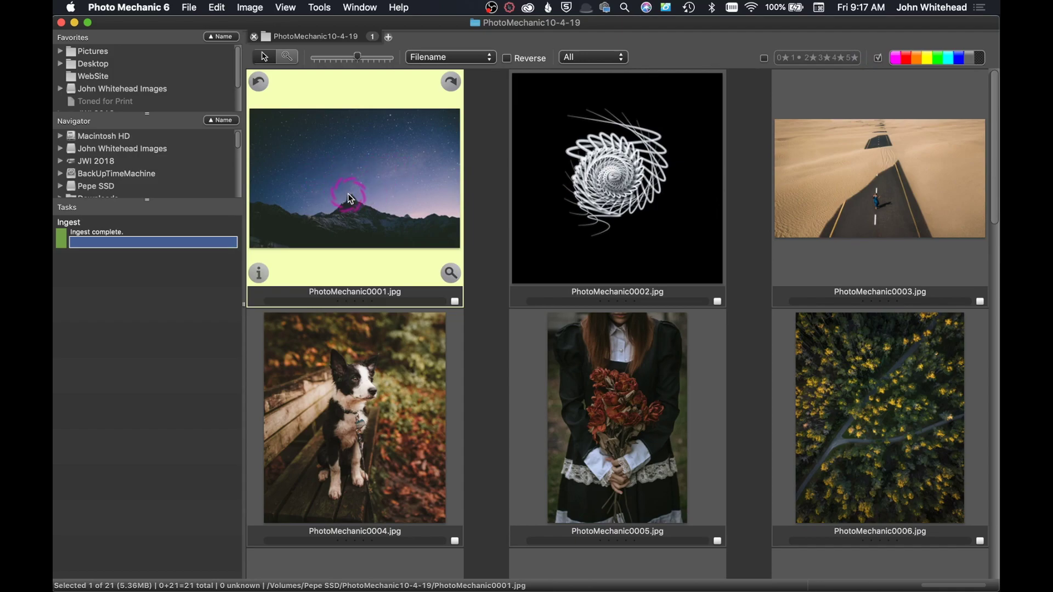
key(1)
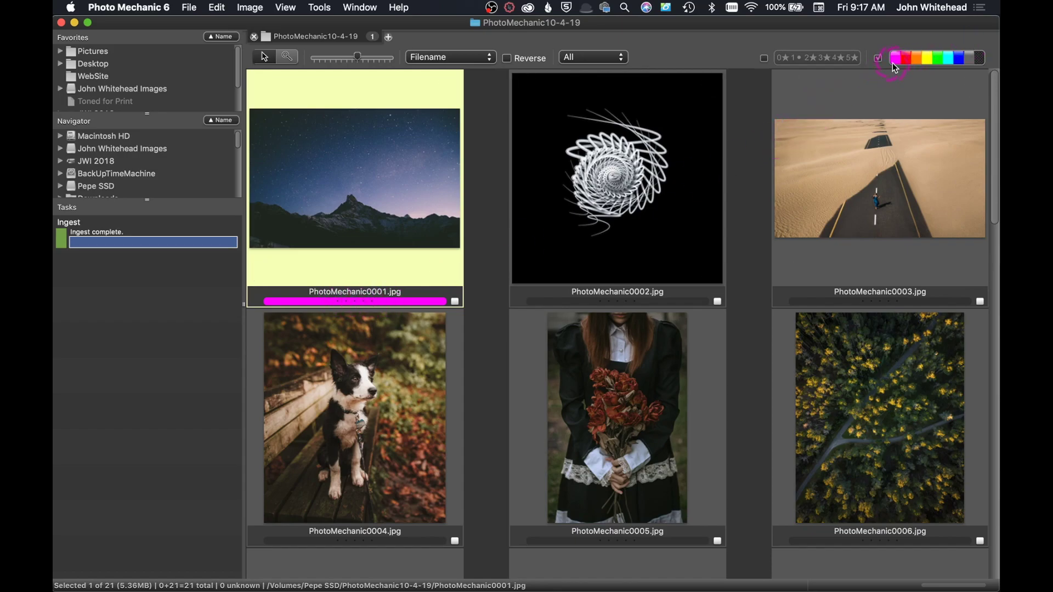
click(982, 65)
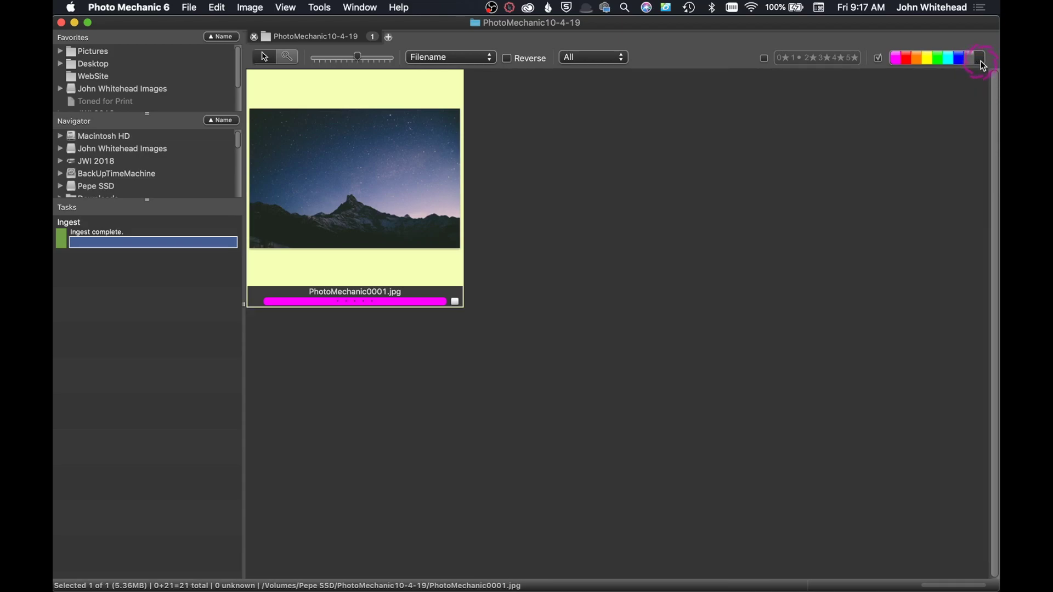
click(980, 61)
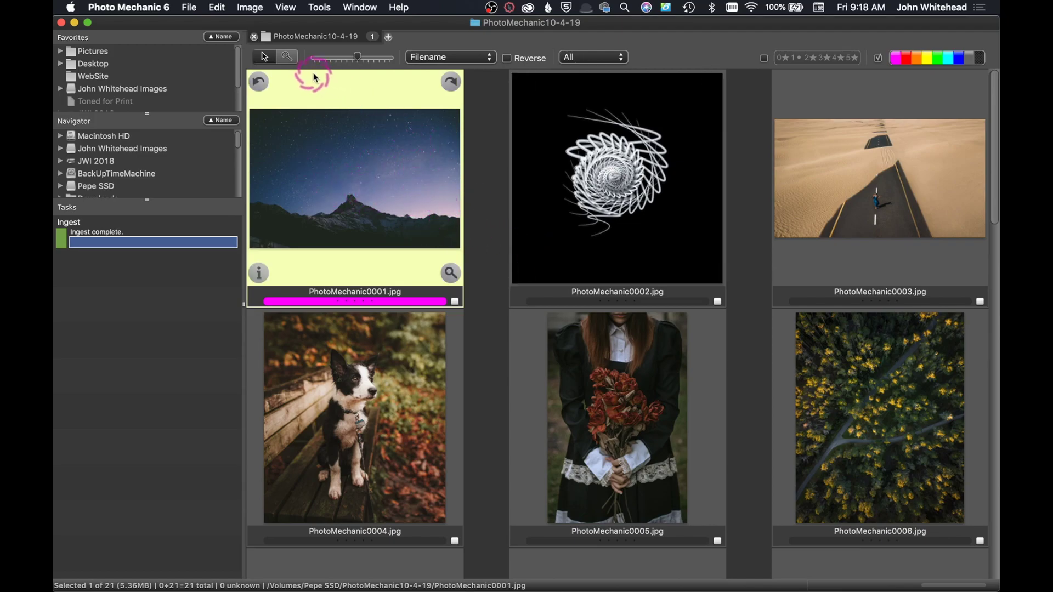
Review the Select Color Class options and their shortcuts
click(220, 7)
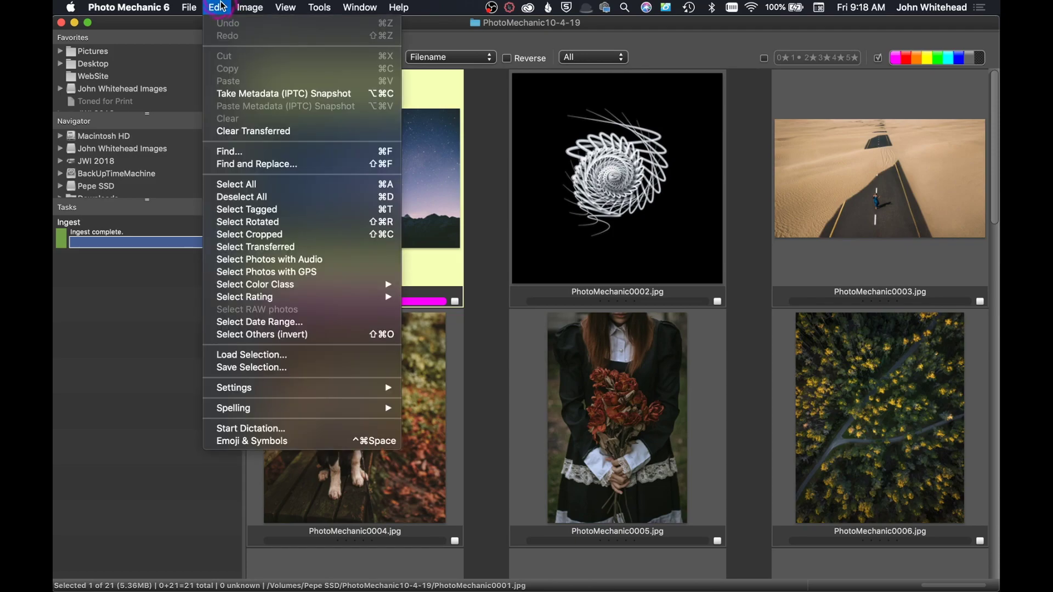
mouse_move(286, 288)
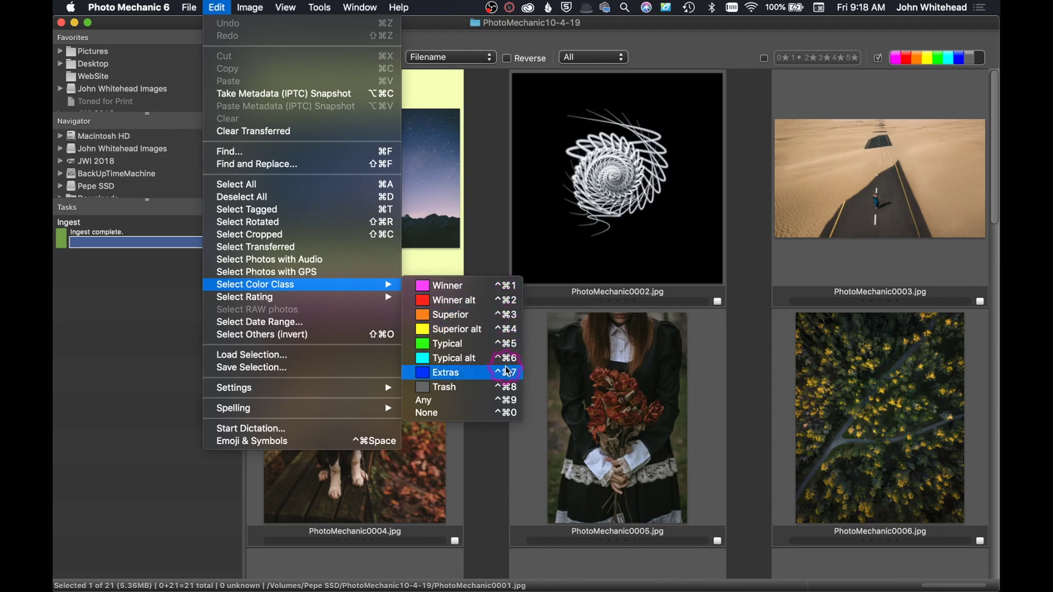
click(510, 414)
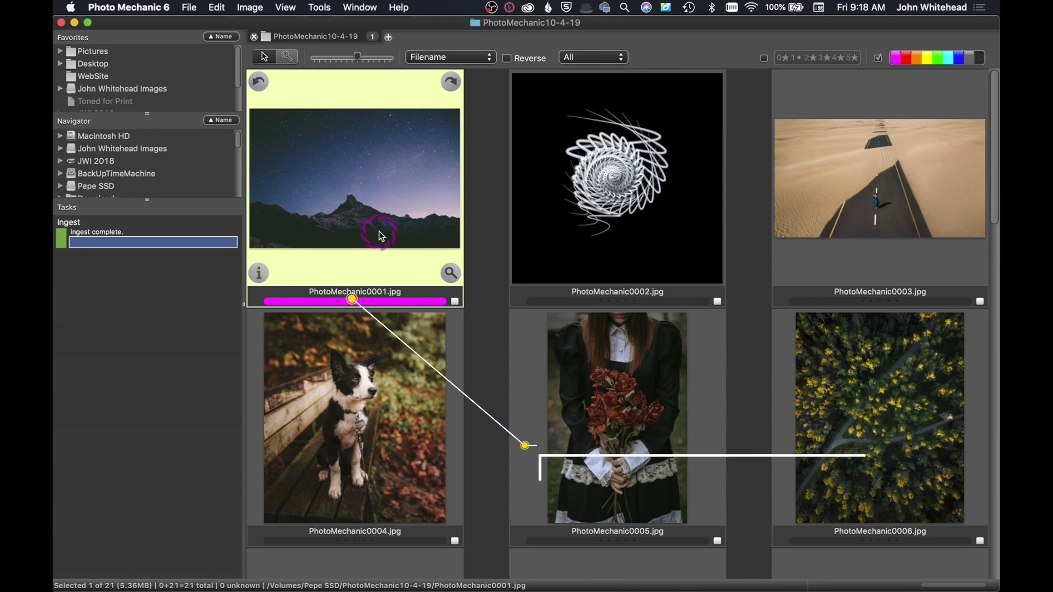
Relabel PhotoMechanic0001.jpg red and orange, remove its color class, and label it pink again
click(894, 63)
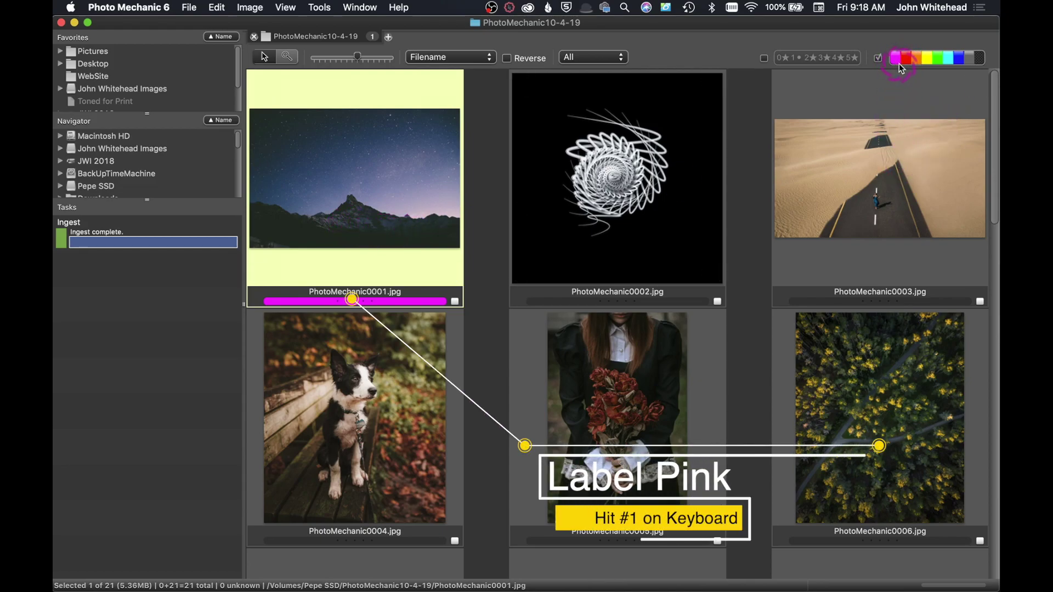
click(910, 58)
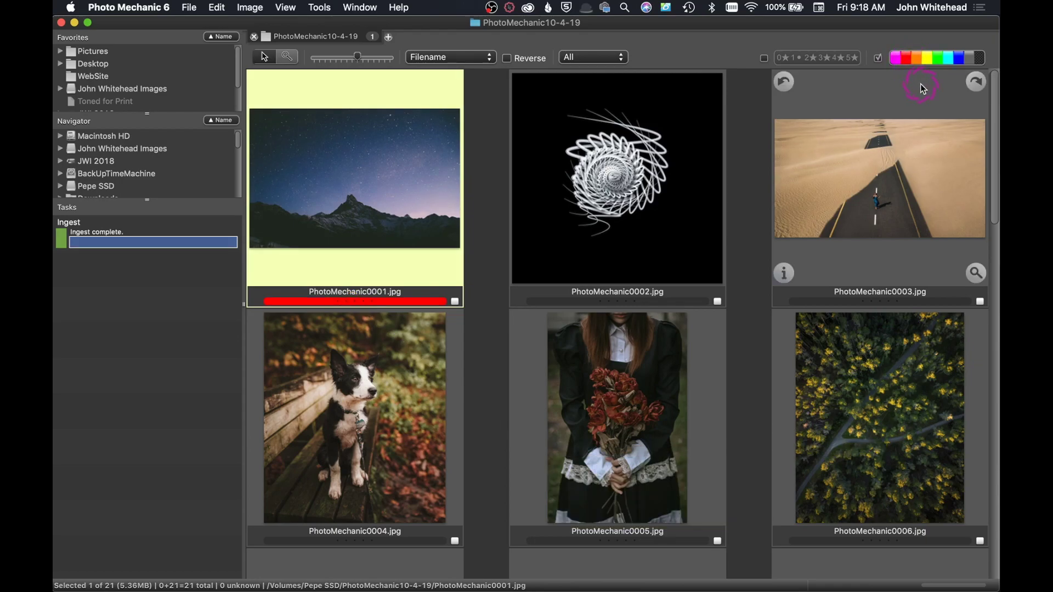
key(3)
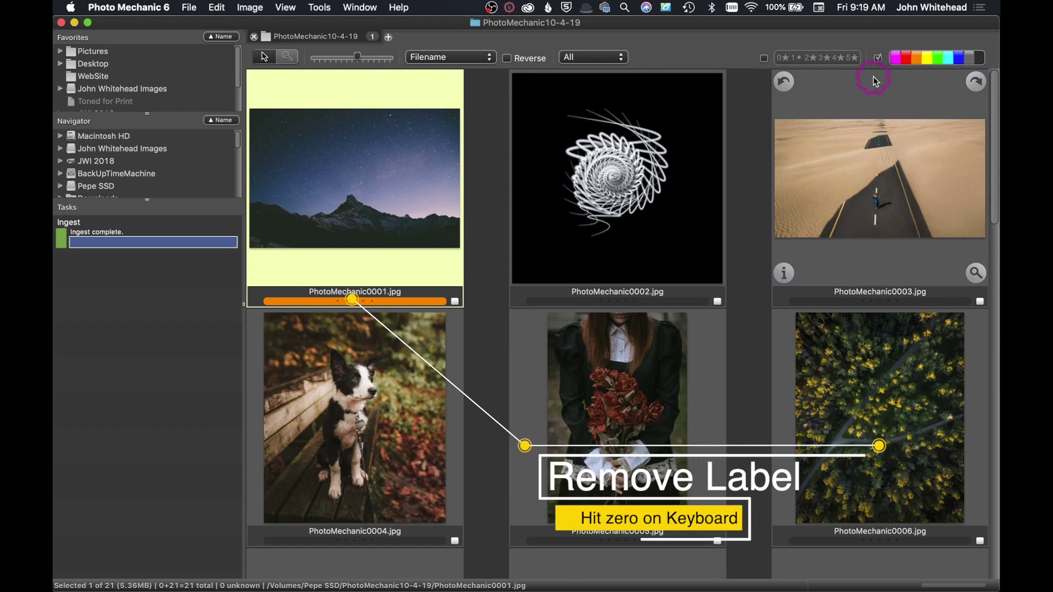
key(0)
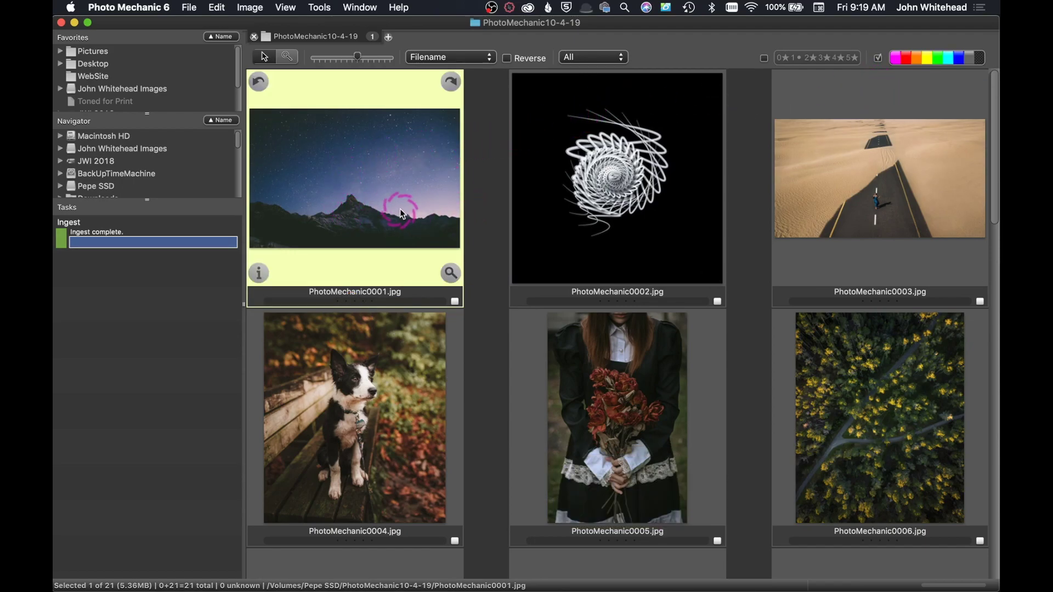
key(2)
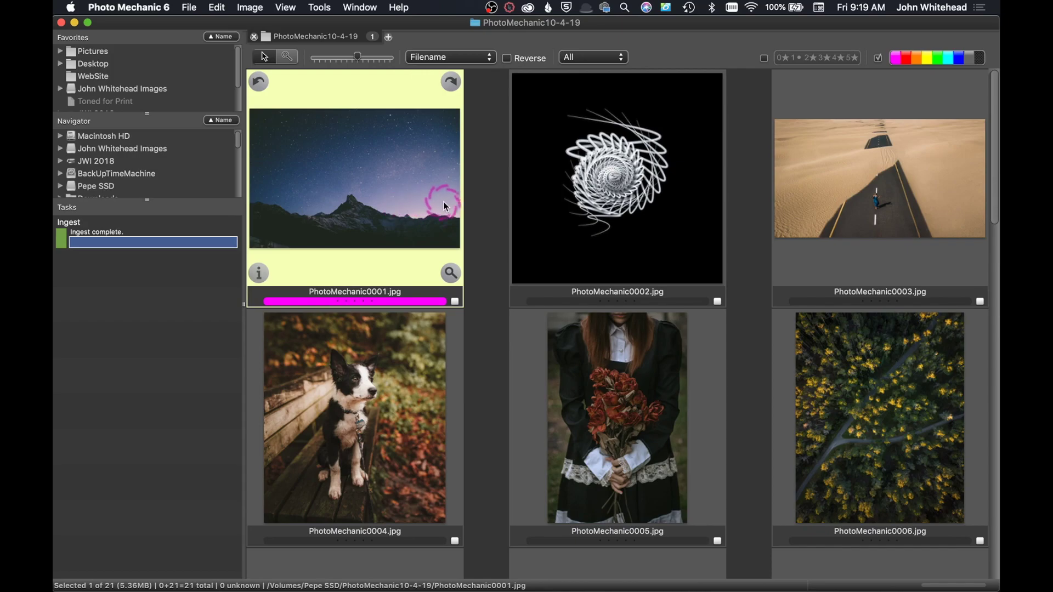
Label PhotoMechanic0002.jpg and PhotoMechanic0003.jpg pink, and filter out the photos without a color class
click(551, 201)
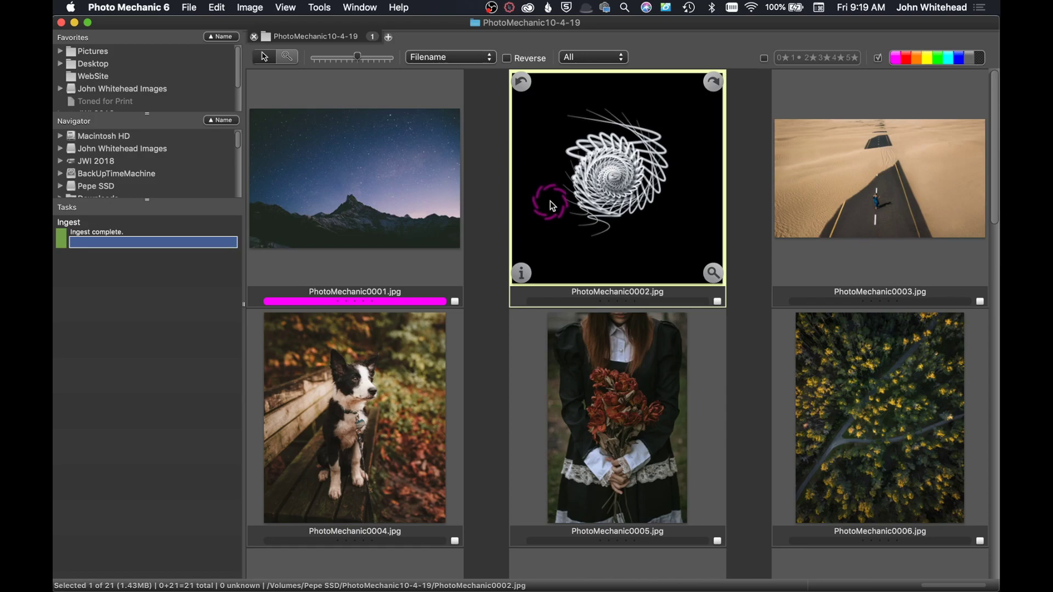
key(1)
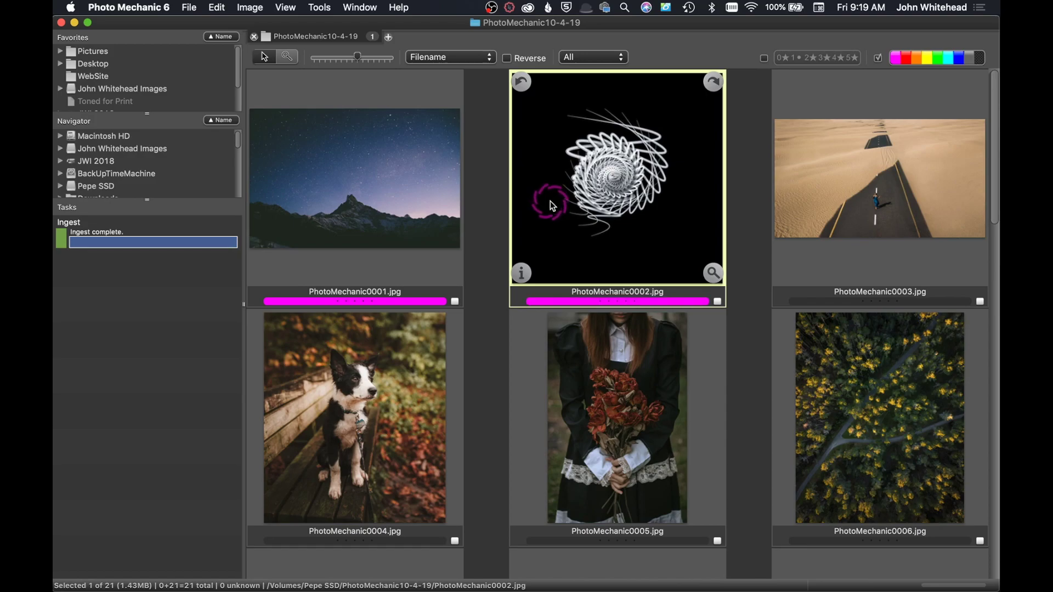
key(Right)
key(1)
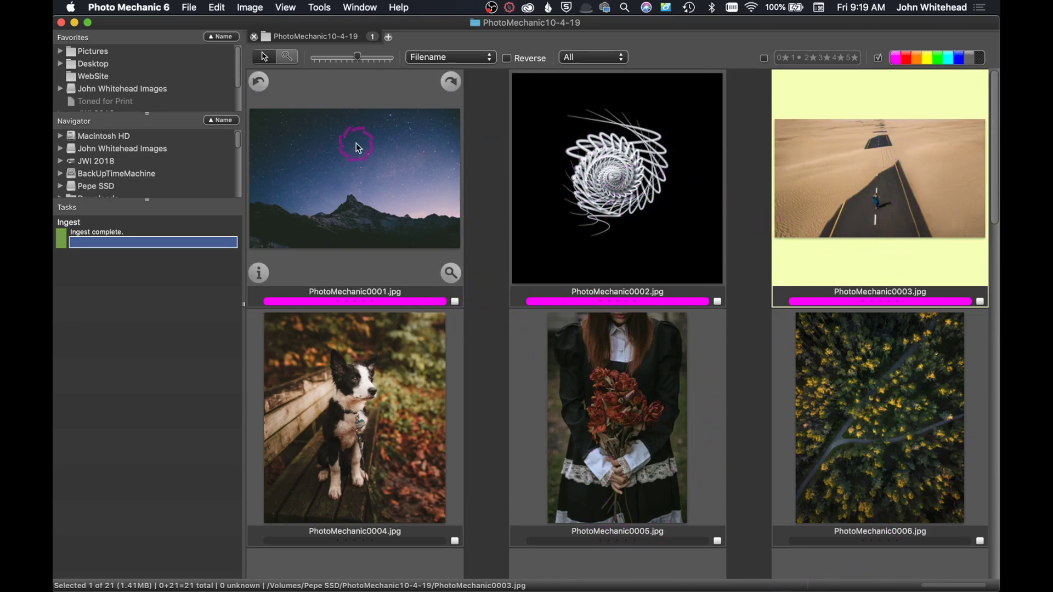
click(982, 62)
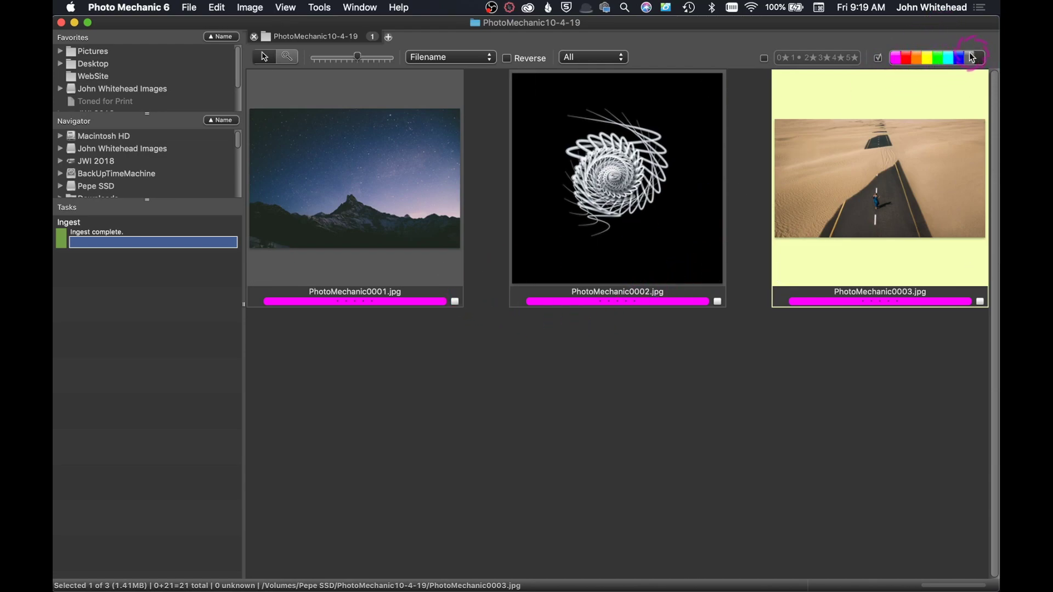
Relabel PhotoMechanic0002.jpg red, and filter out the pink photos and bring them back
mouse_move(598, 264)
click(620, 209)
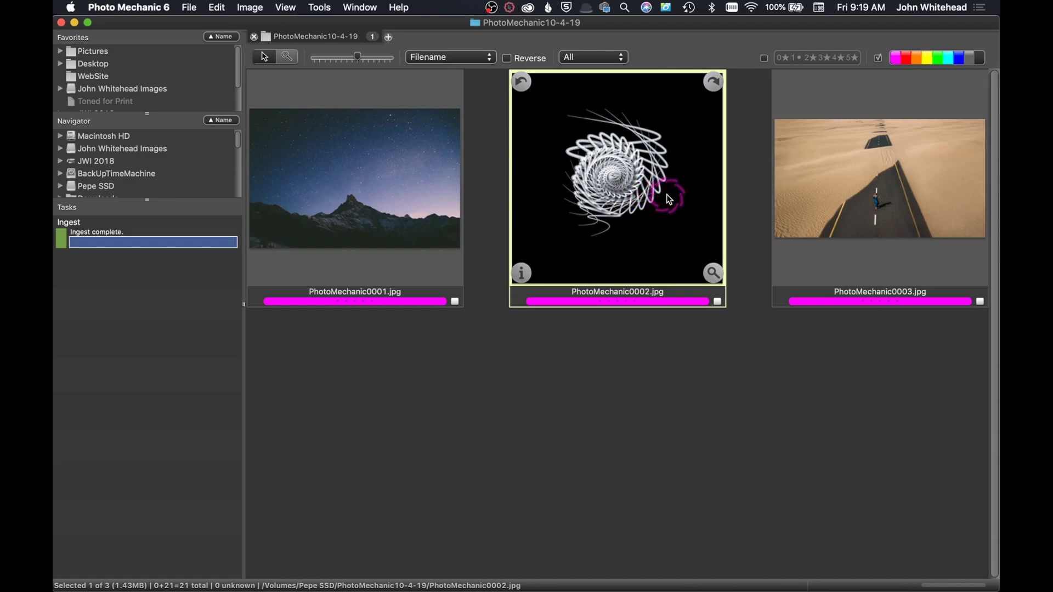
key(1)
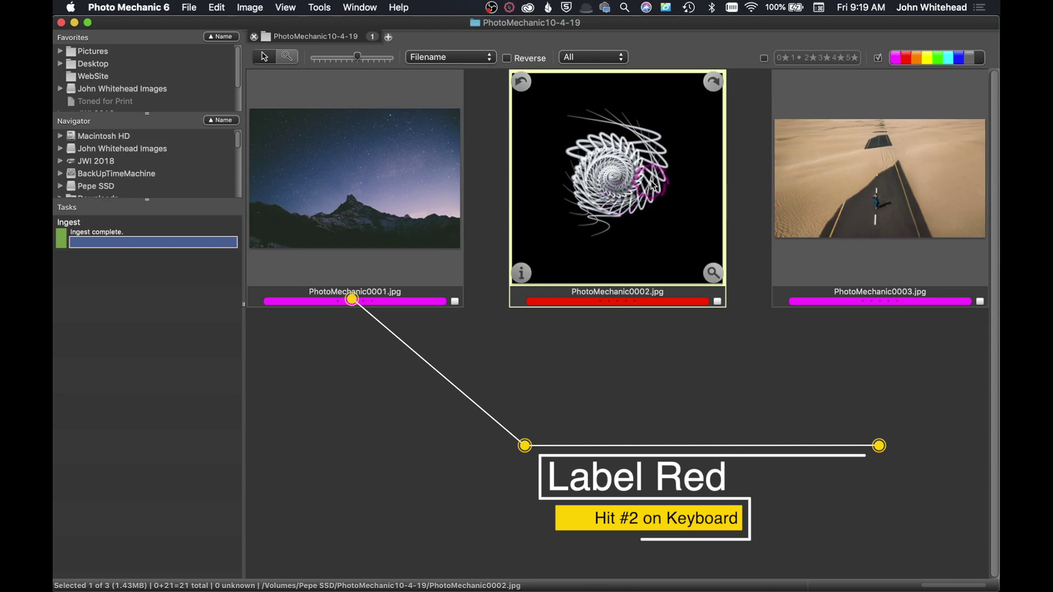
click(895, 59)
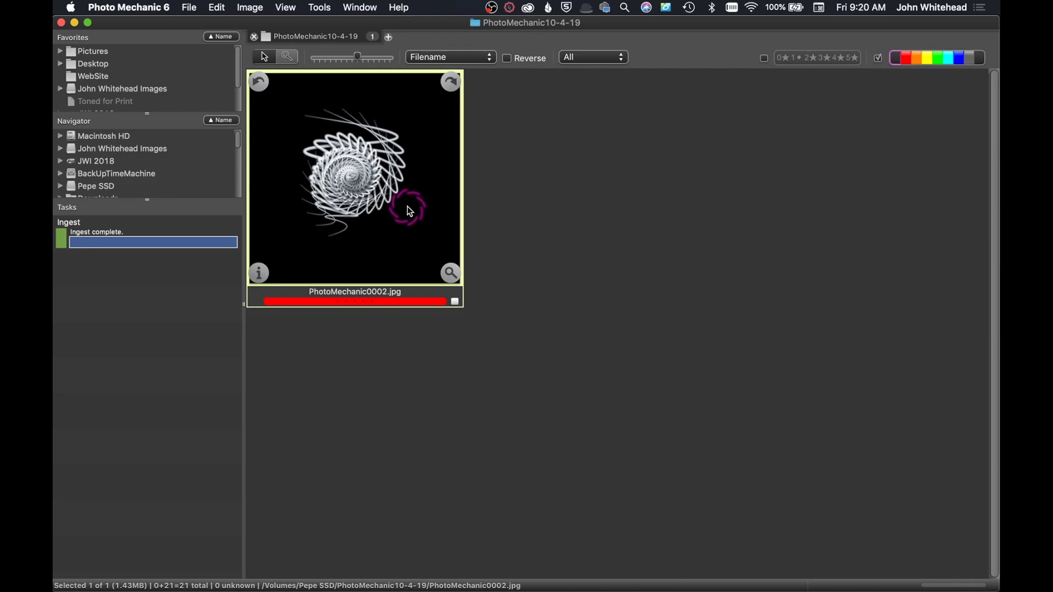
click(893, 62)
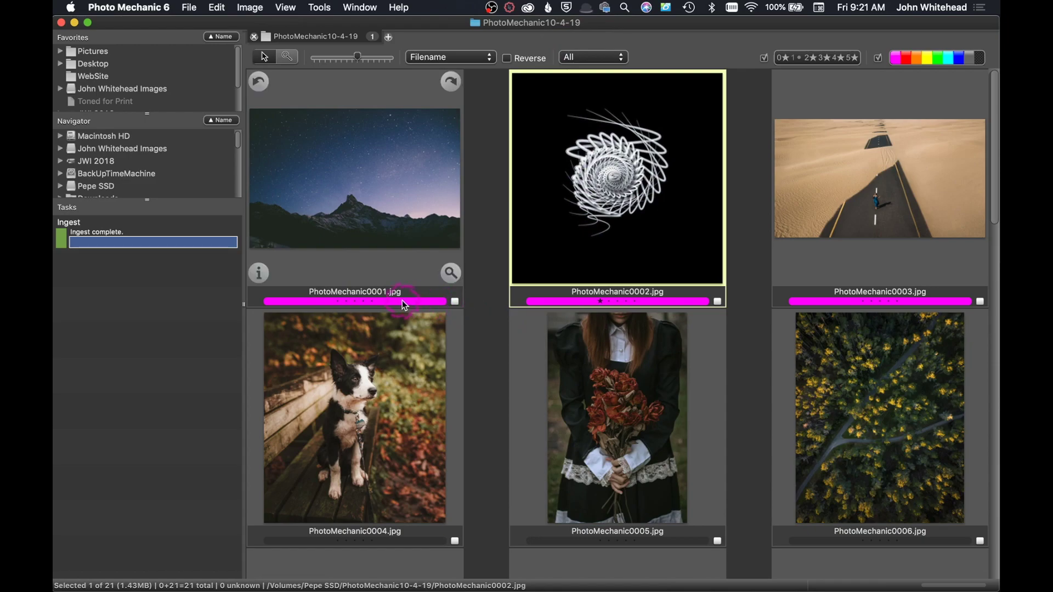
Rate PhotoMechanic0001.jpg five stars by raising its rating star by star below the thumbnail
click(338, 301)
click(348, 302)
click(357, 302)
click(371, 302)
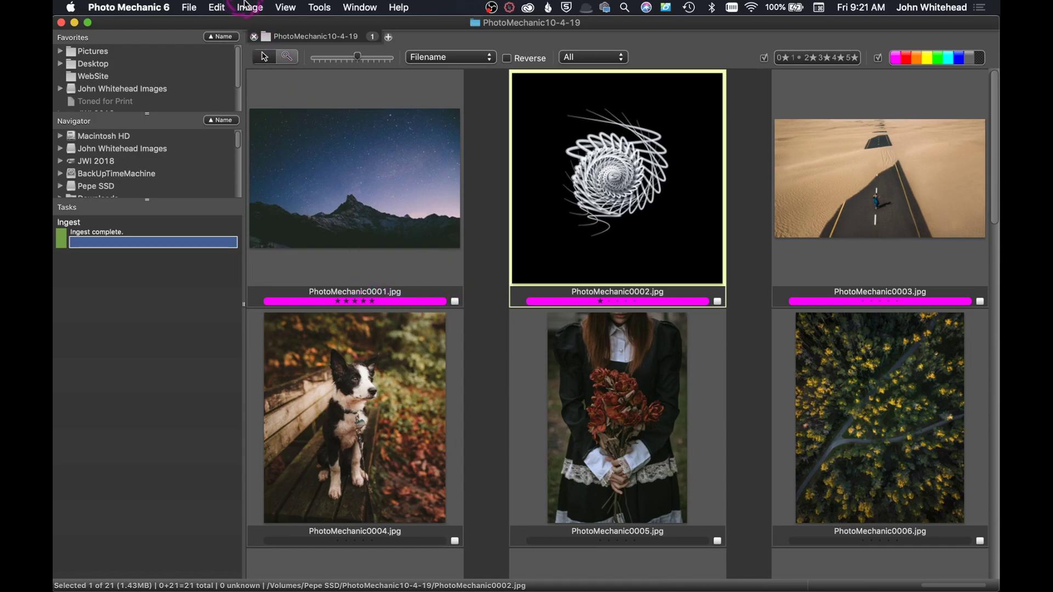
Review the Select Rating options and their shortcuts
click(218, 7)
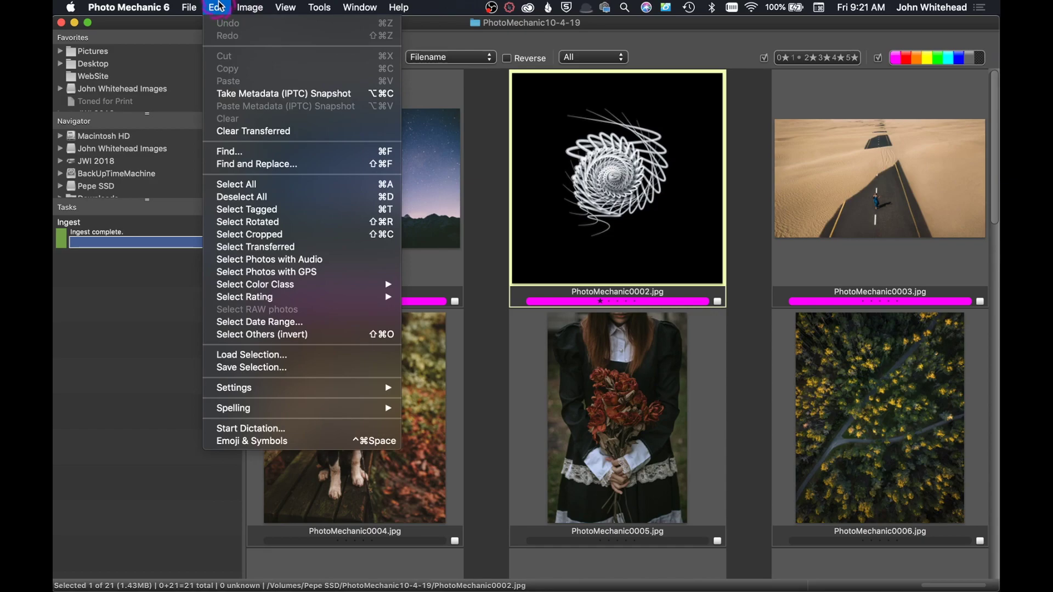
mouse_move(274, 301)
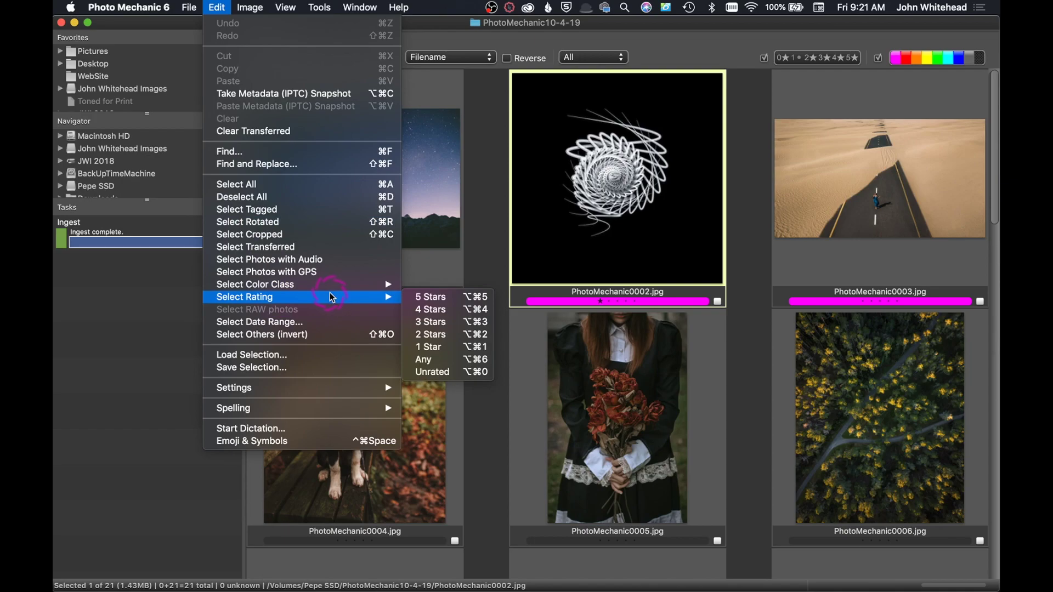
click(493, 245)
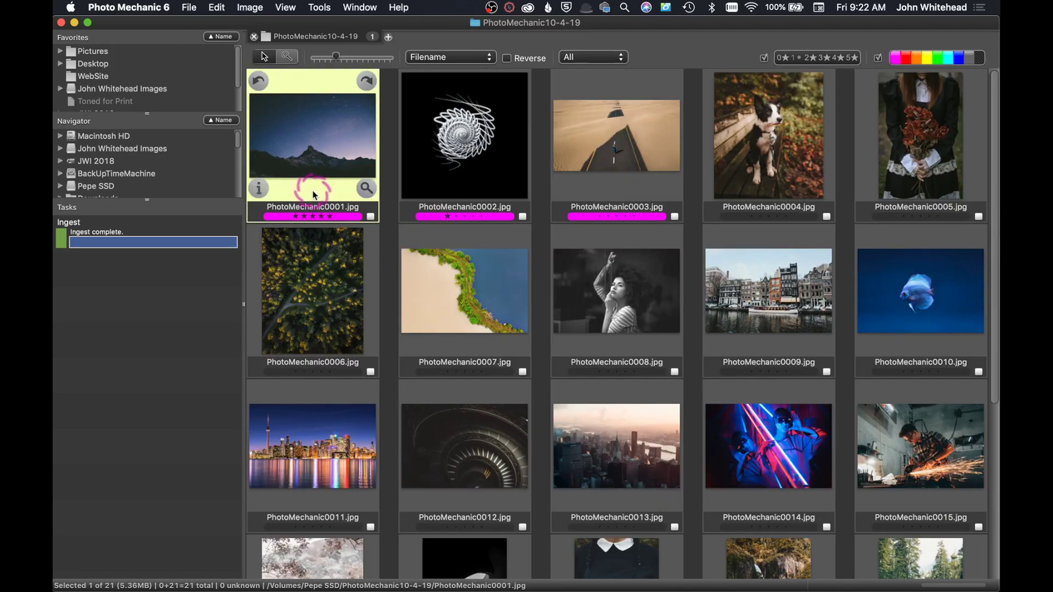
Remove the color class from PhotoMechanic0001.jpg, PhotoMechanic0002.jpg and PhotoMechanic0003.jpg, and reselect PhotoMechanic0001.jpg
key(0)
click(479, 151)
key(0)
click(613, 148)
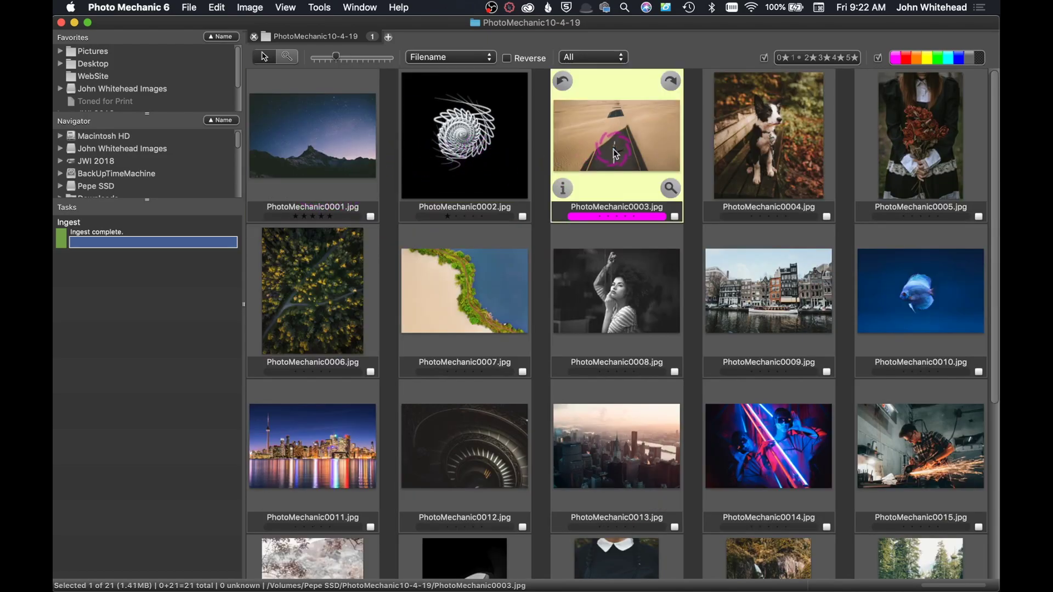
key(0)
click(319, 130)
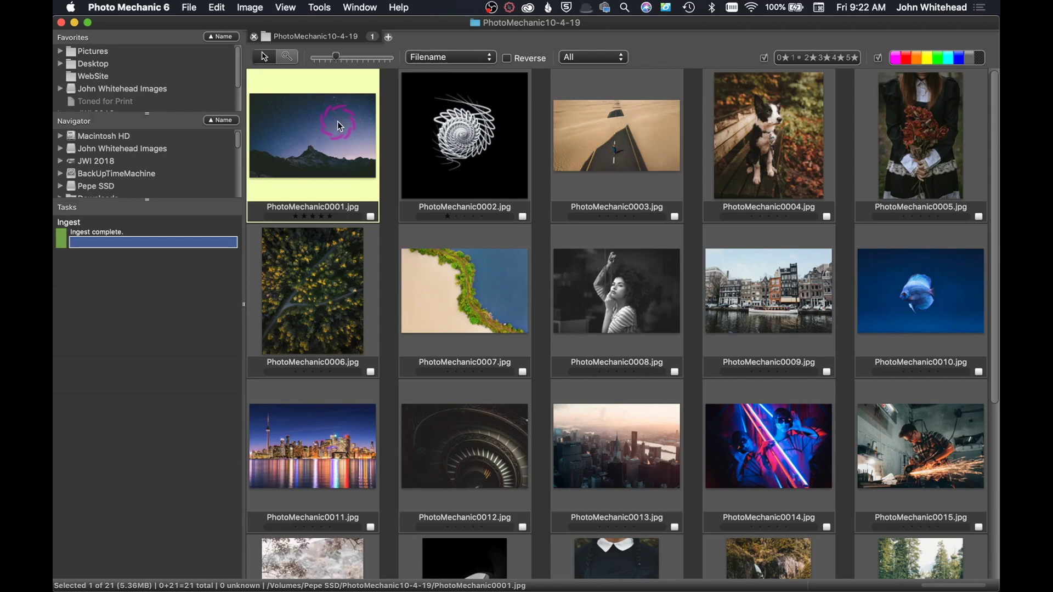
Preview PhotoMechanic0001.jpg through PhotoMechanic0003.jpg at full size, give each the pink color class, and return to the contact sheet
mouse_move(524, 141)
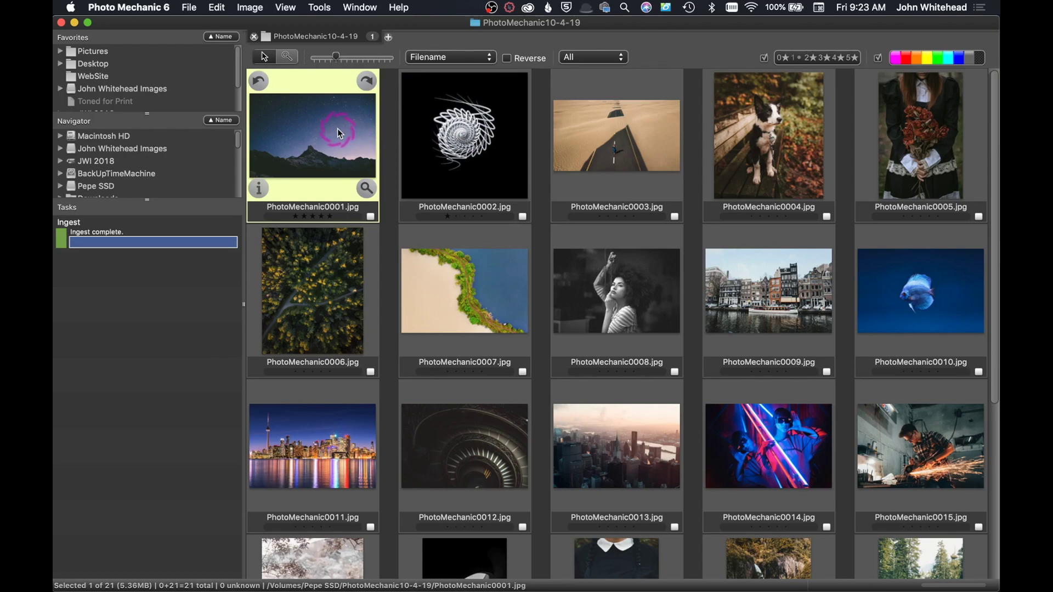
click(365, 188)
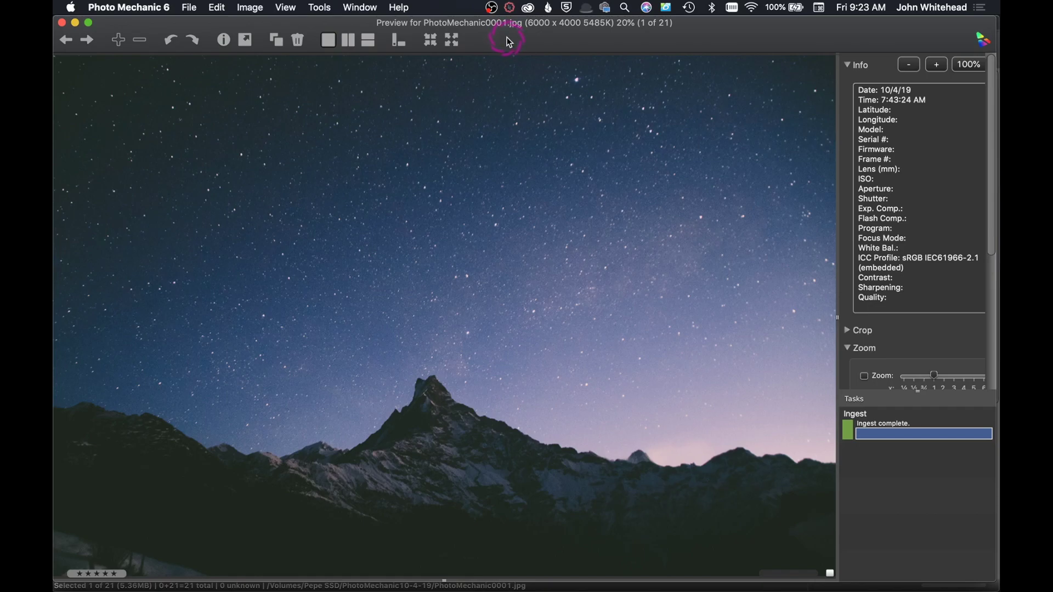
key(Right)
key(Left)
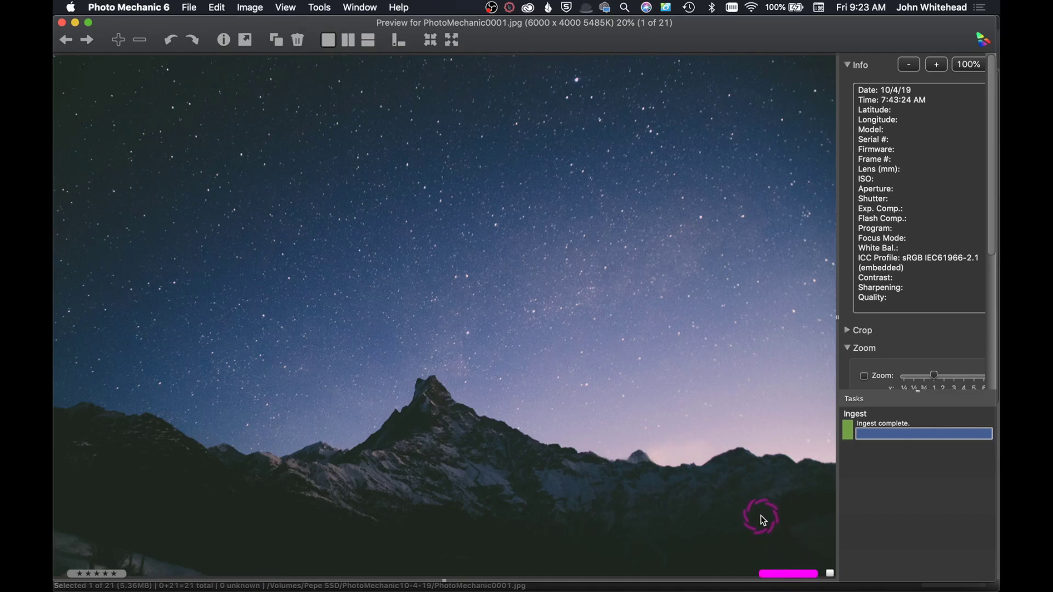
key(Right)
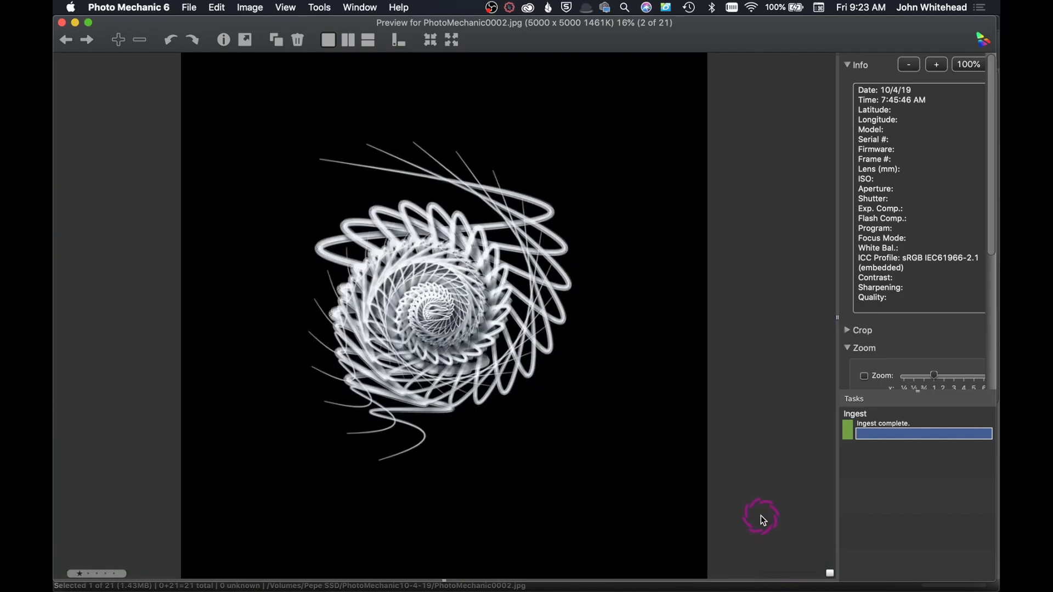
key(Right)
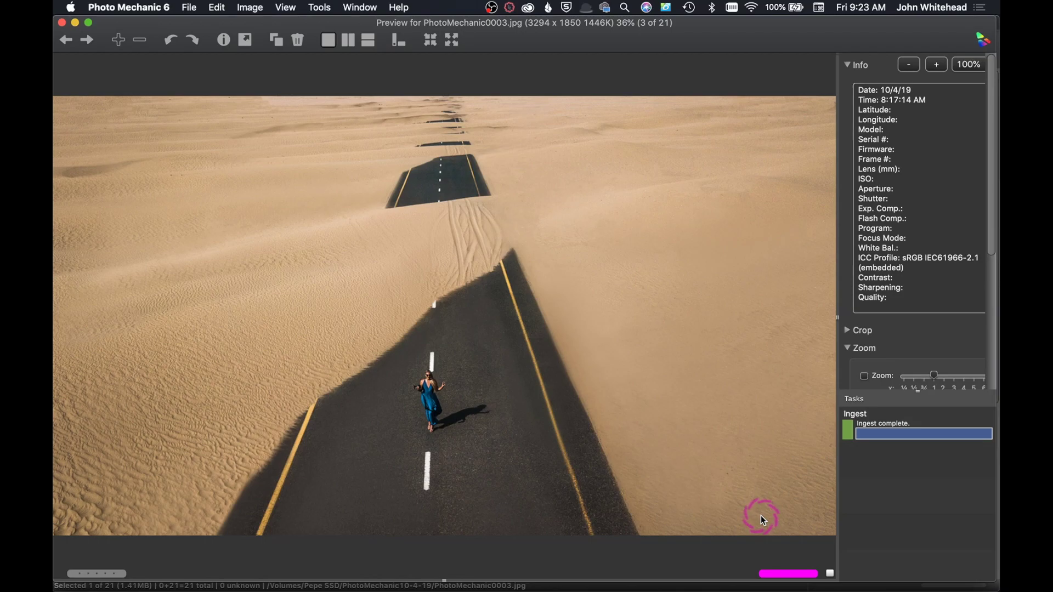
click(62, 23)
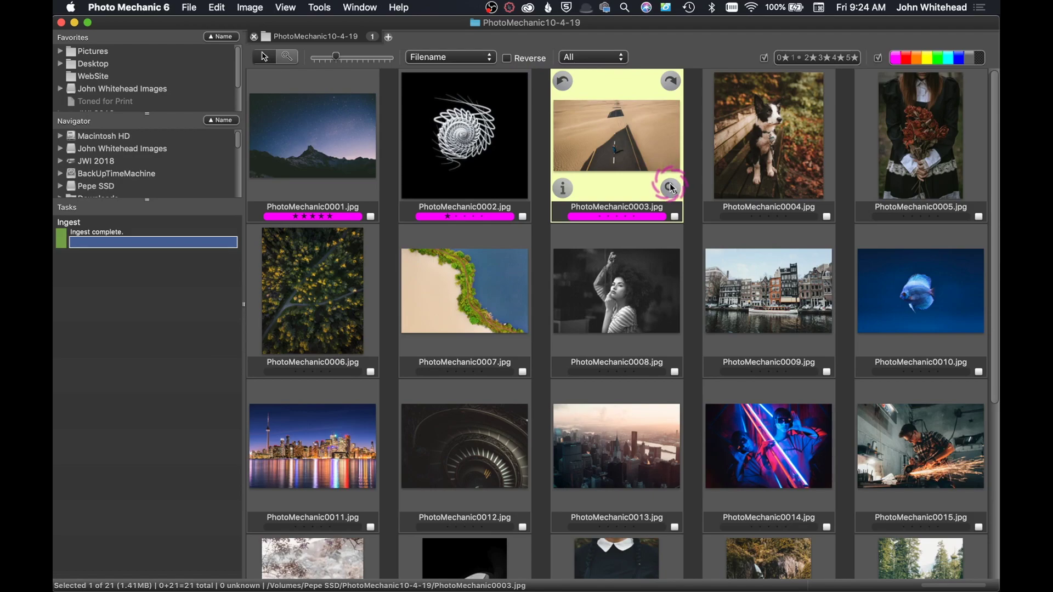
click(671, 189)
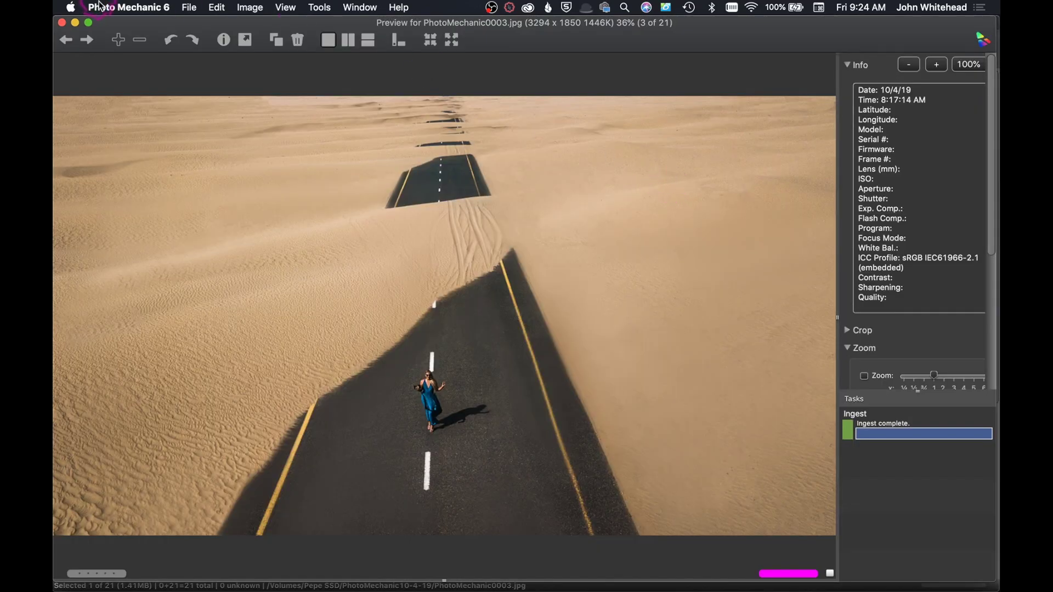
click(61, 22)
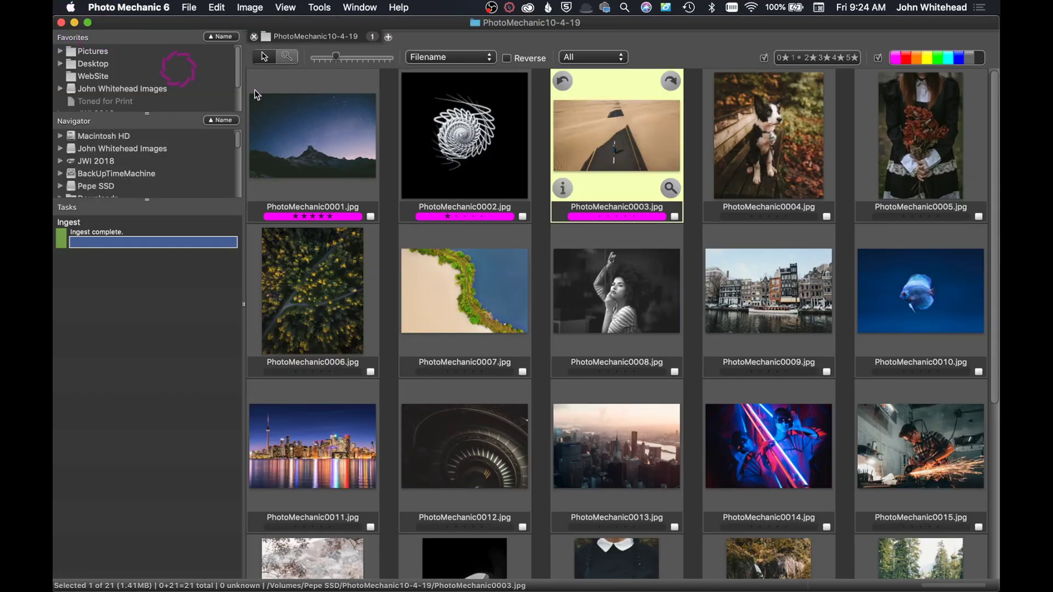
Open the IPTC info of PhotoMechanic0003.jpg, save and advance photo by photo to PhotoMechanic0006.jpg, and accept the metadata
click(564, 189)
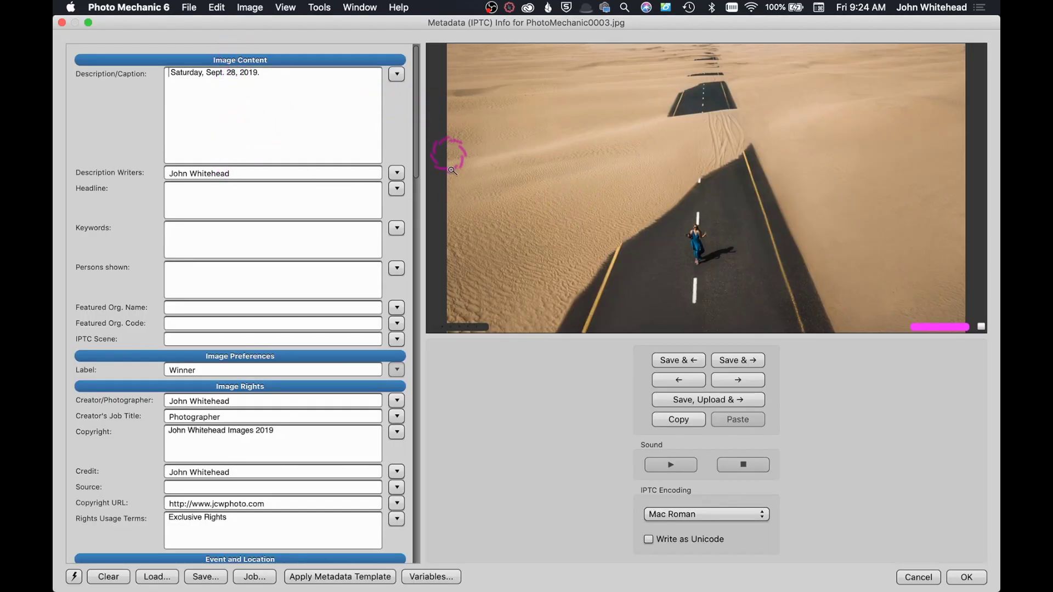
click(742, 369)
click(743, 368)
click(744, 367)
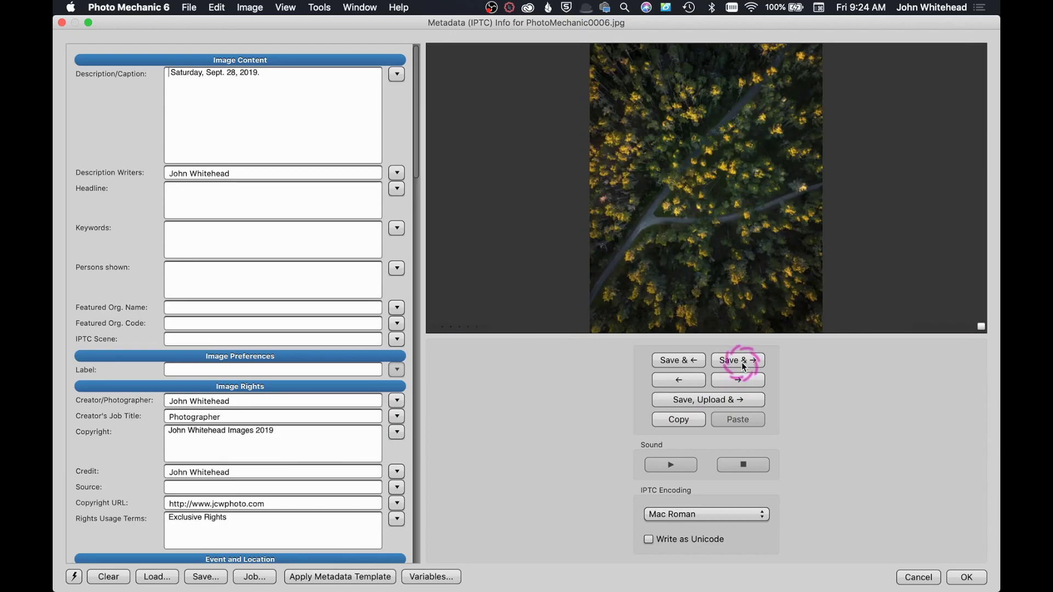
click(965, 577)
Preview PhotoMechanic0001.jpg, advance to PhotoMechanic0003.jpg, and compare it with PhotoMechanic0004.jpg side by side and stacked
click(366, 191)
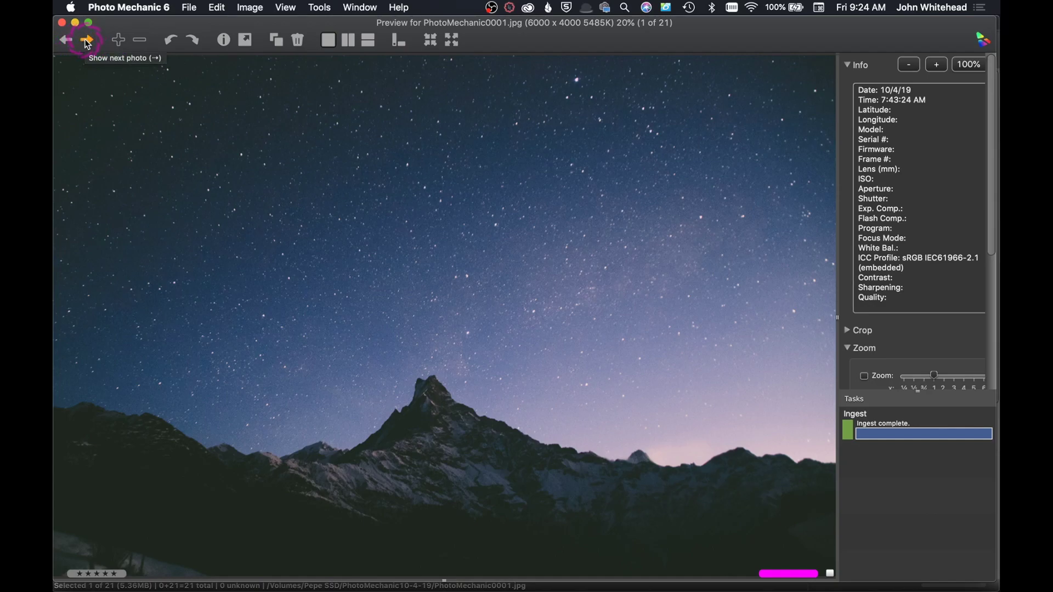
click(87, 40)
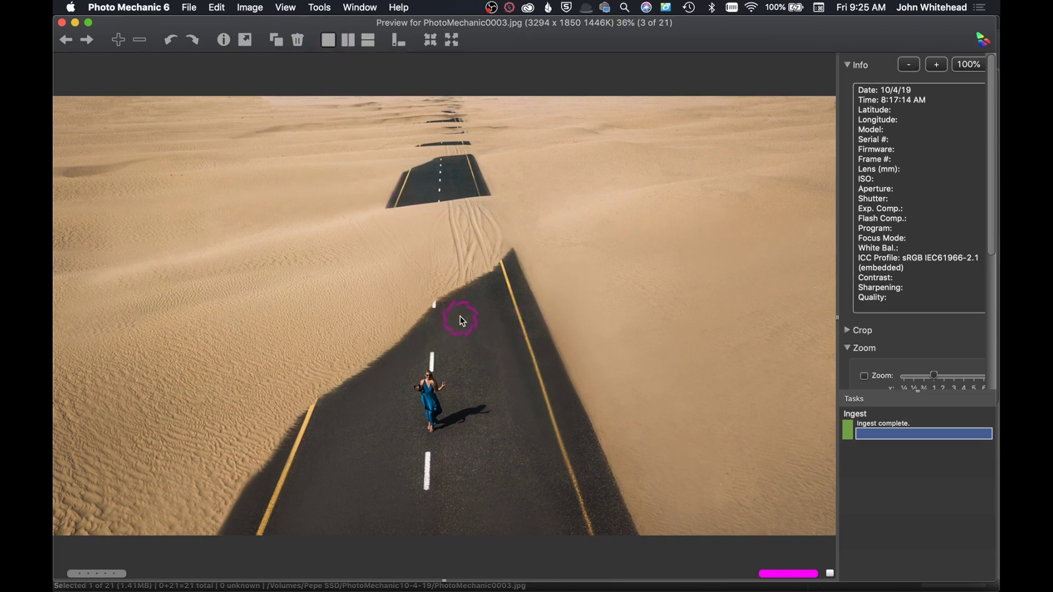
click(348, 39)
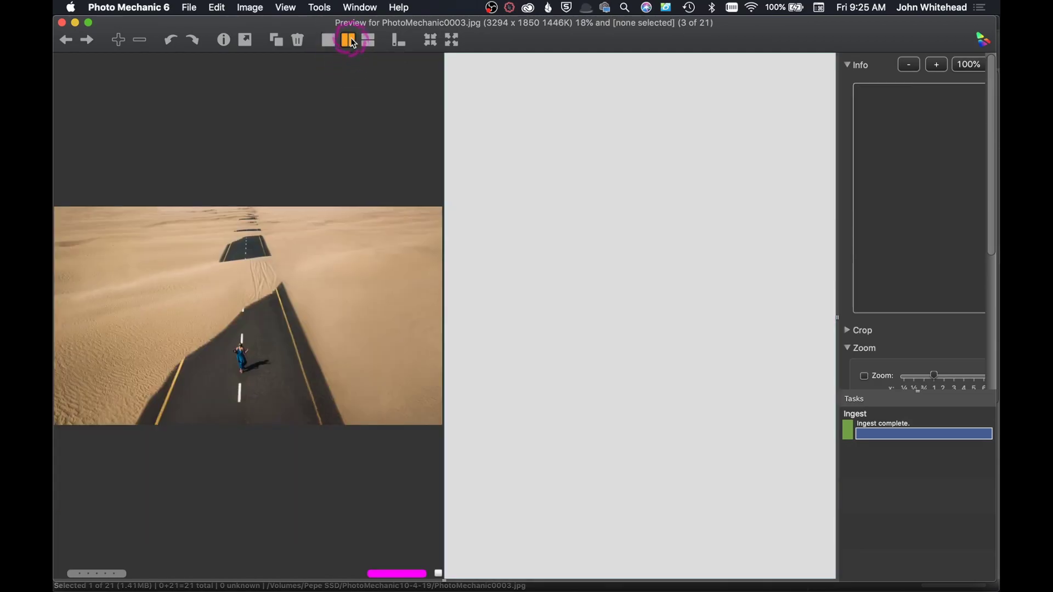
key(Right)
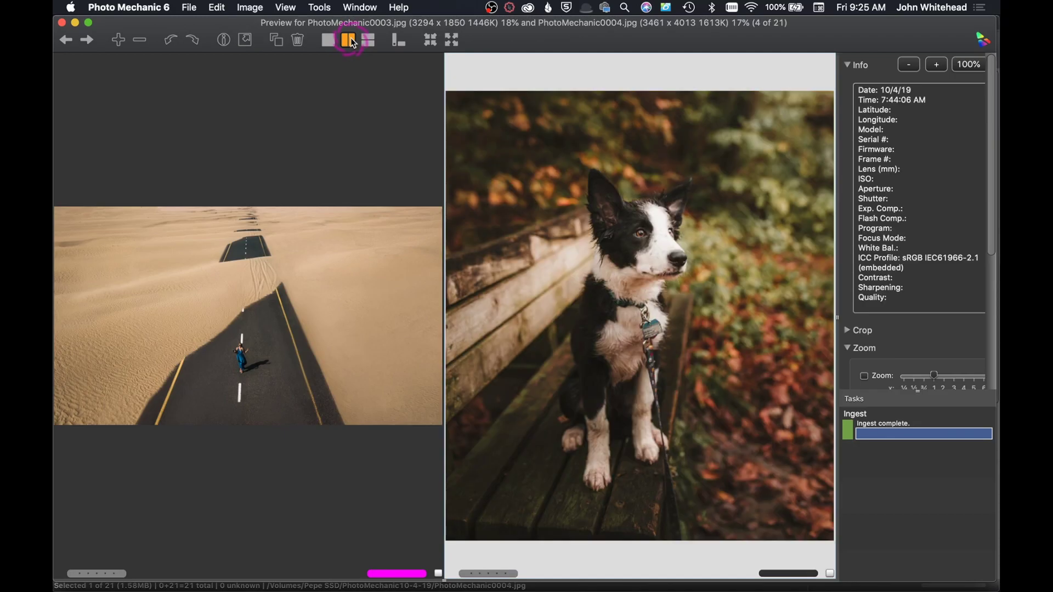
click(369, 40)
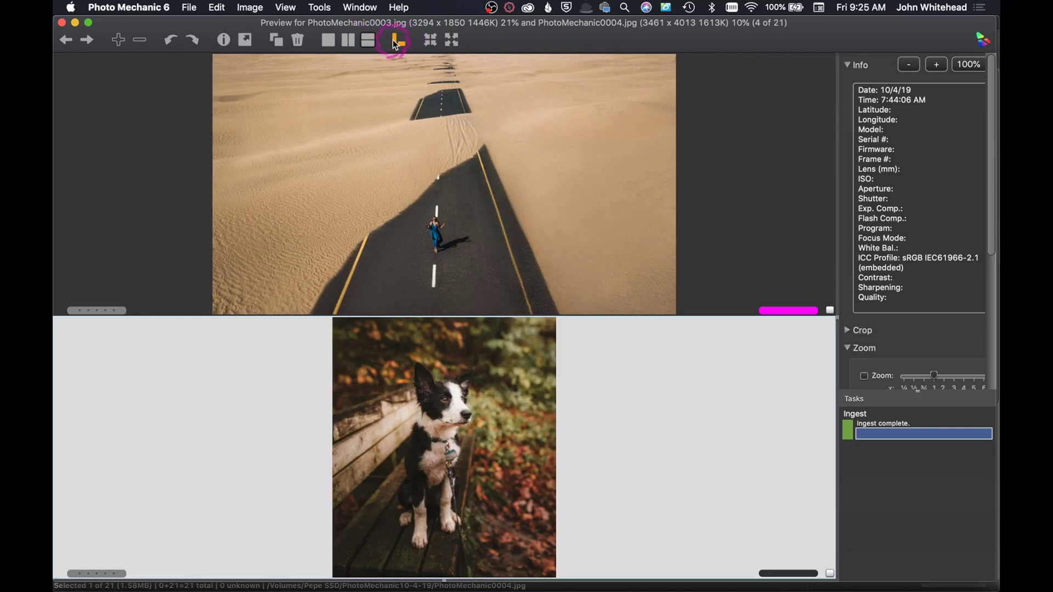
Show the filmstrip in the preview, return to single-photo view, and browse ahead to PhotoMechanic0007.jpg
click(394, 42)
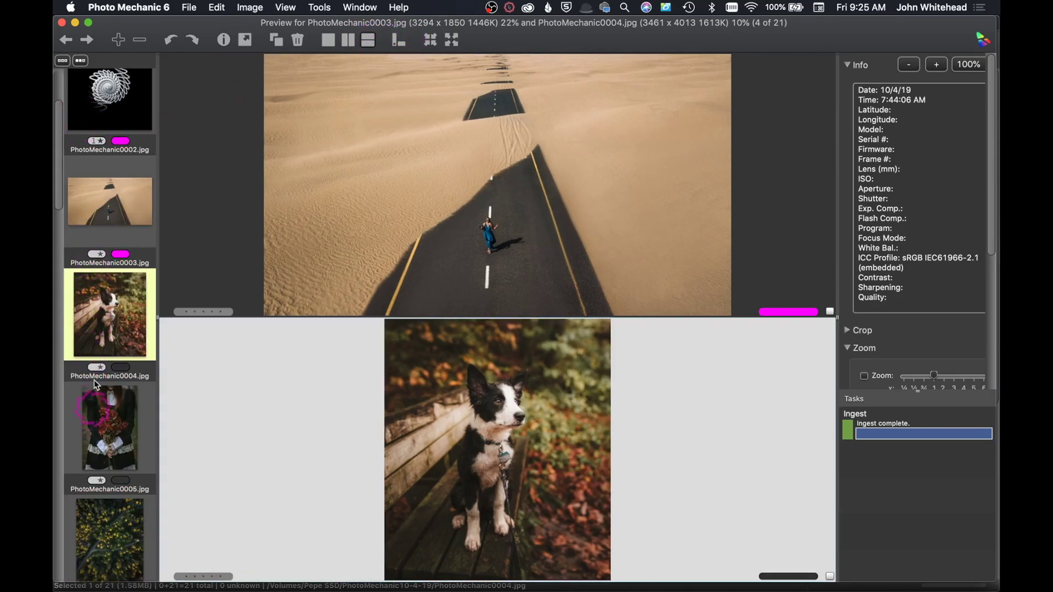
click(329, 39)
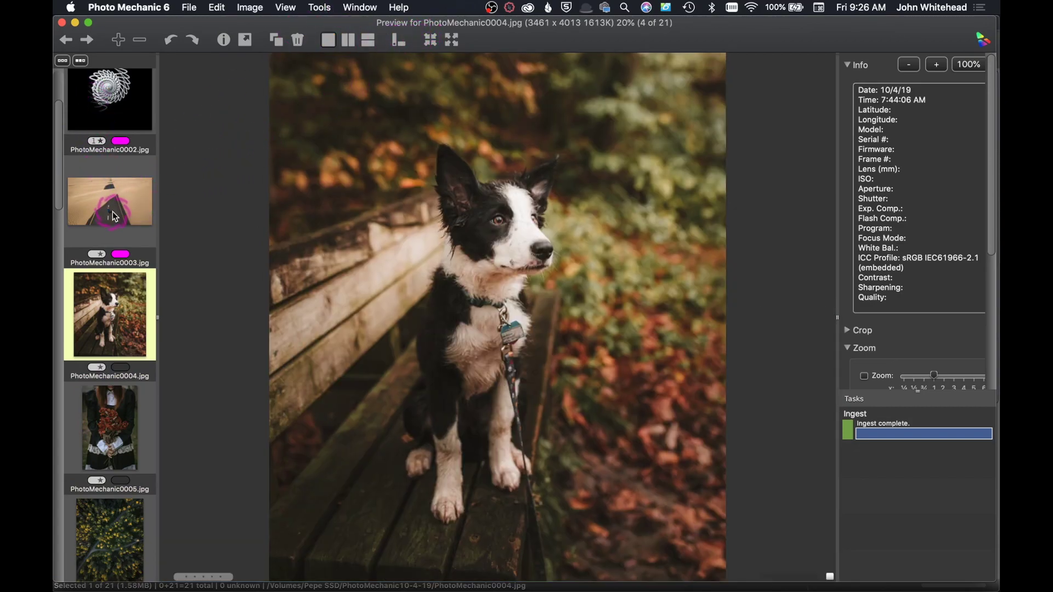
key(Right)
key(Right)
key(Right)
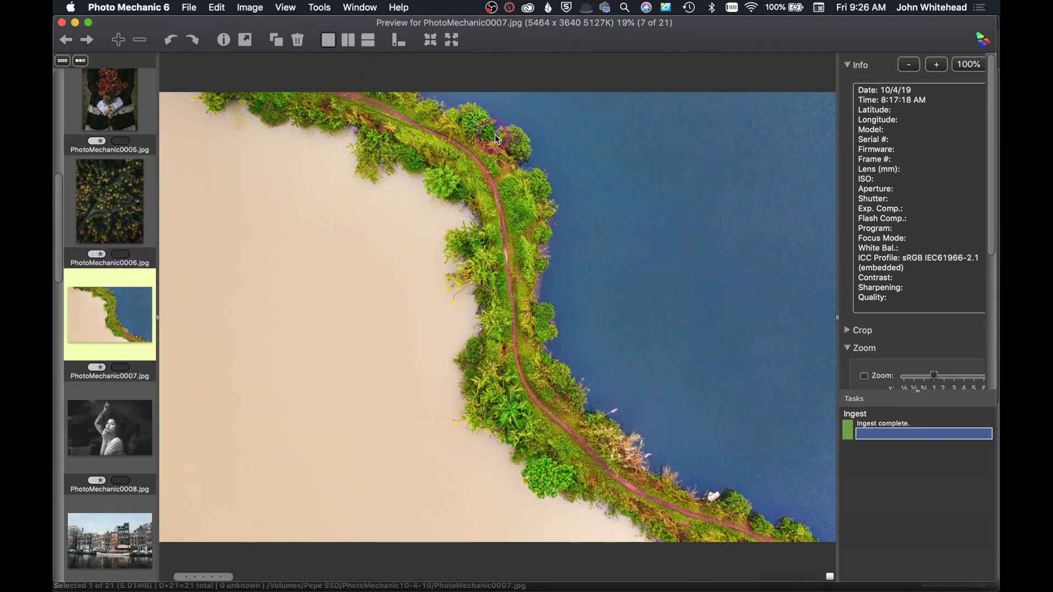
Cycle the filmstrip between horizontal and vertical placement, expand PhotoMechanic0007.jpg by hiding the surrounding panes, and leave the preview
click(401, 40)
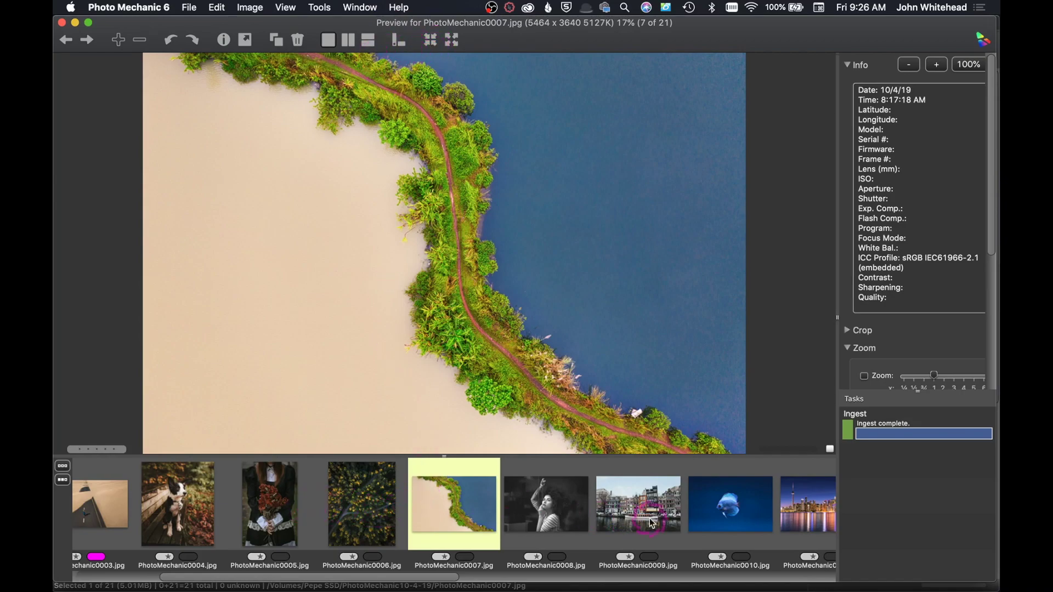
click(398, 40)
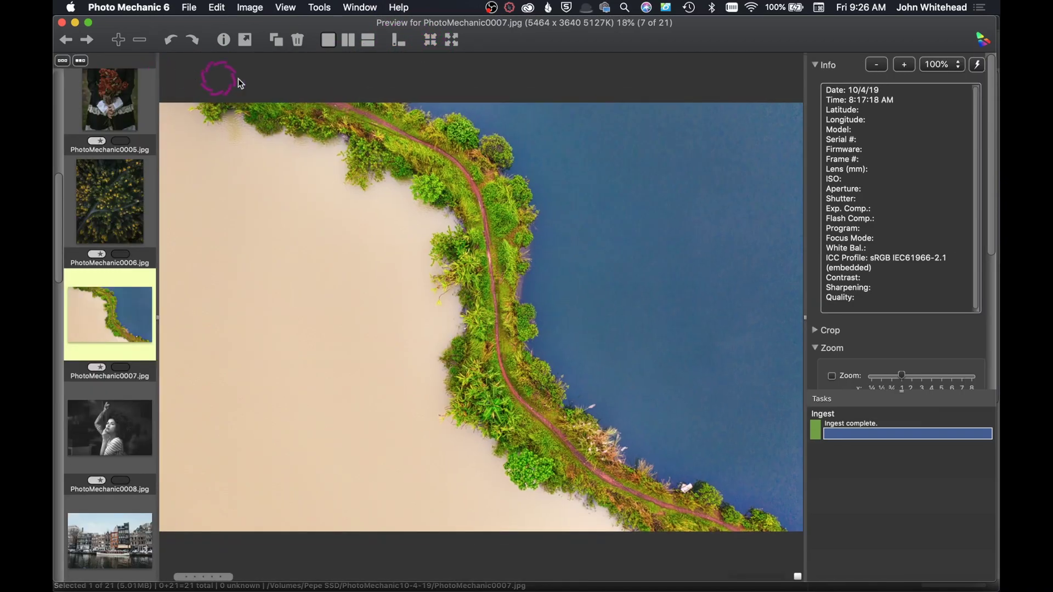
click(453, 42)
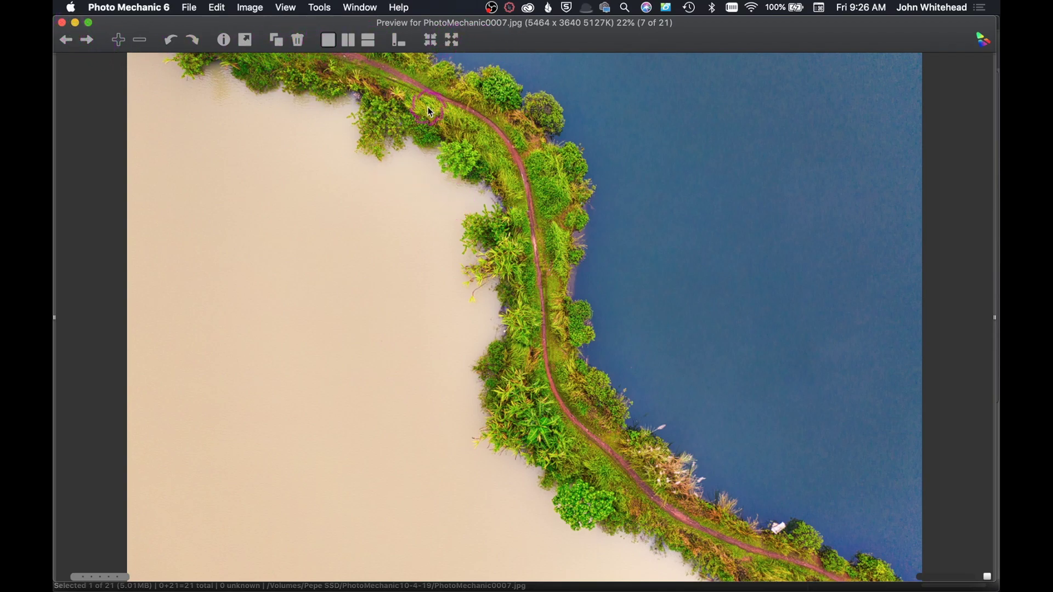
click(983, 42)
key(Escape)
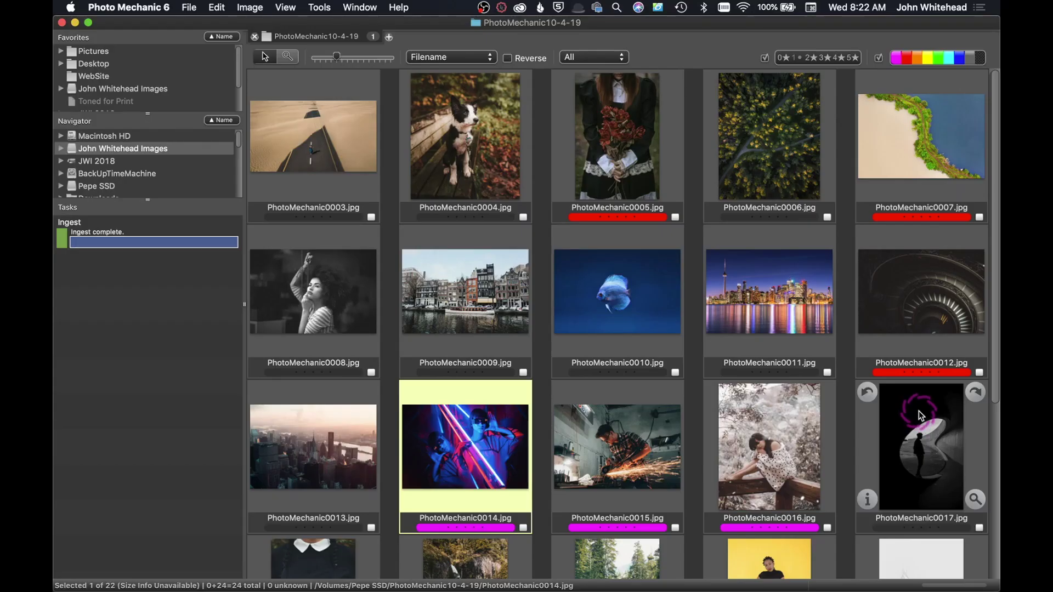
View the IPTC info of PhotoMechanic0009.jpg and return to the contact sheet
mouse_move(927, 350)
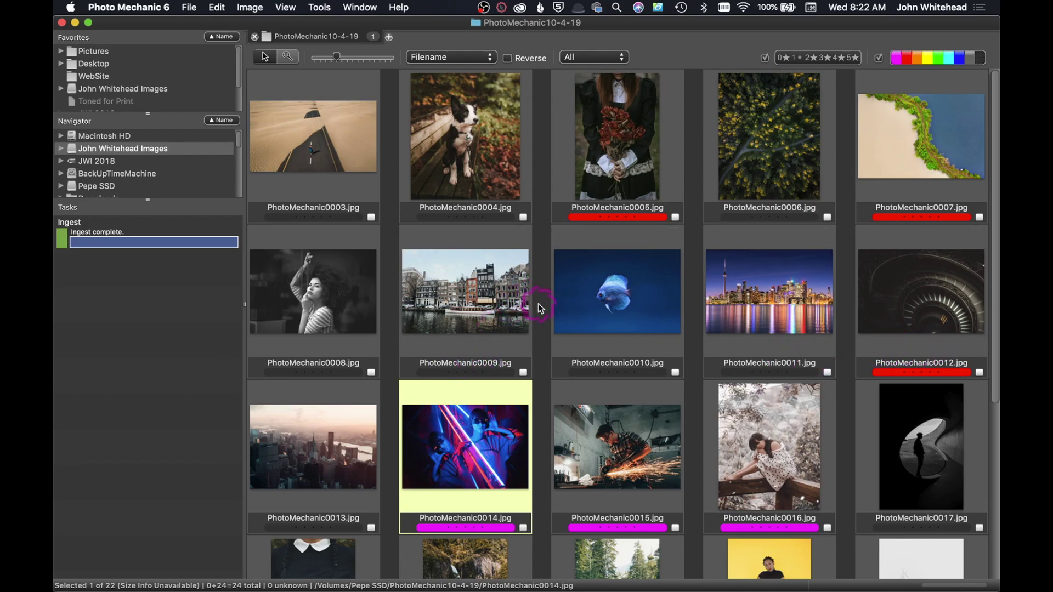
mouse_move(439, 327)
click(415, 344)
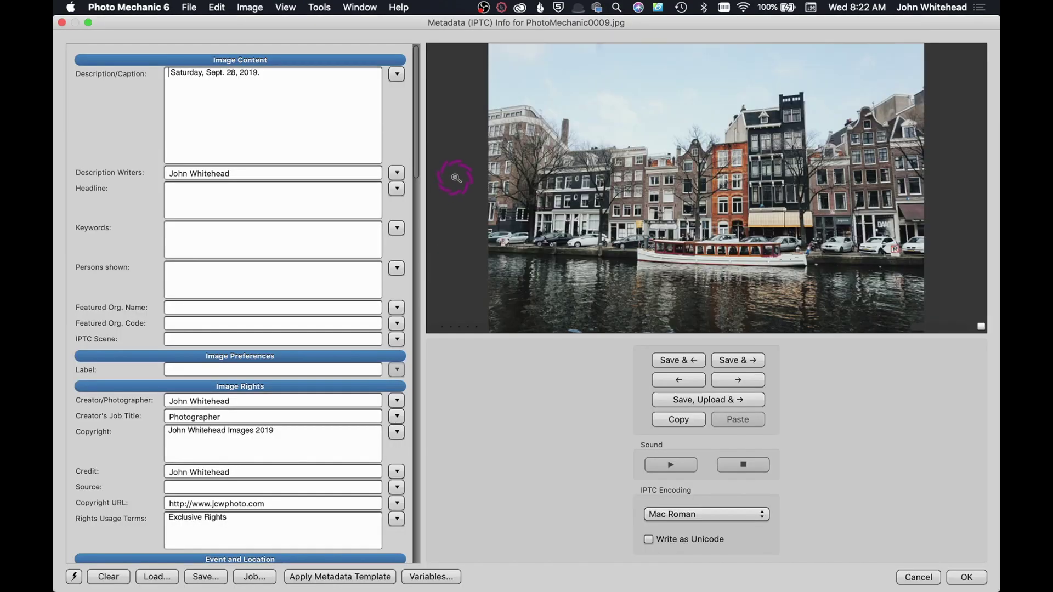
click(61, 22)
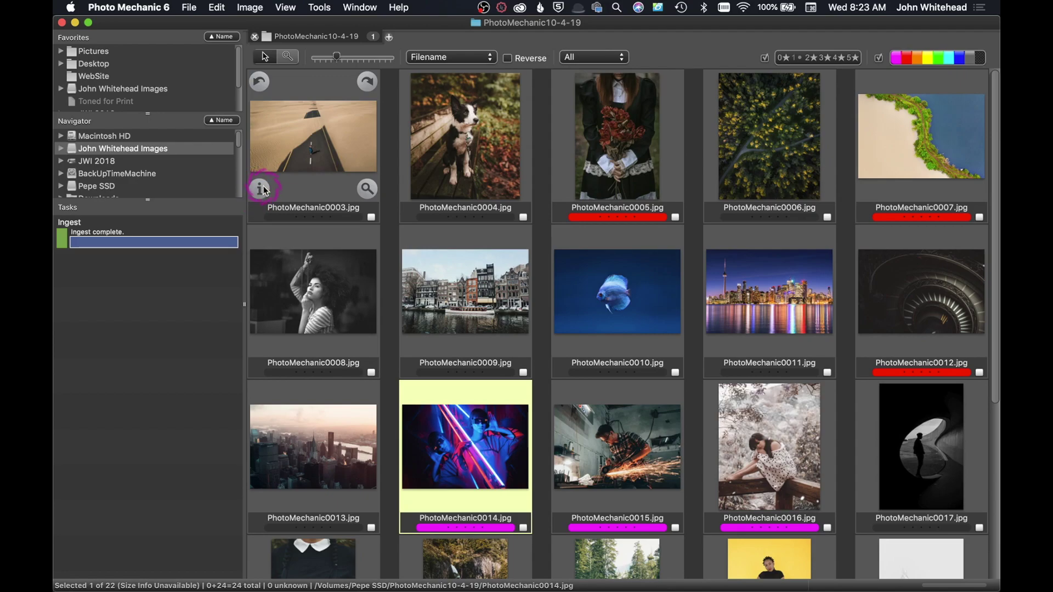
Open the IPTC info of PhotoMechanic0003.jpg and examine the reusable-entry options for Description/Caption and Description Writers
click(260, 188)
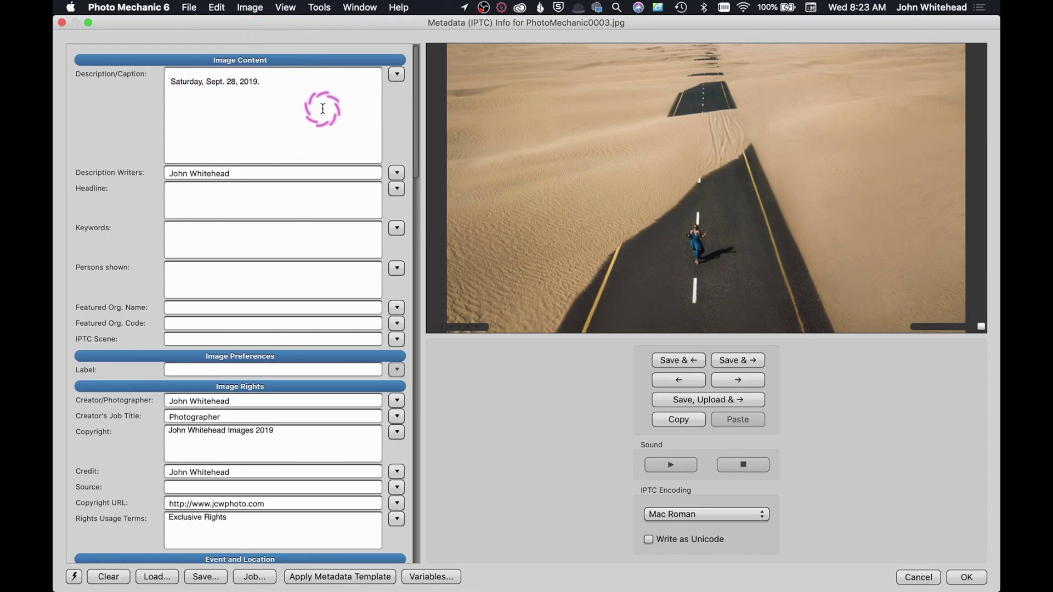
click(398, 75)
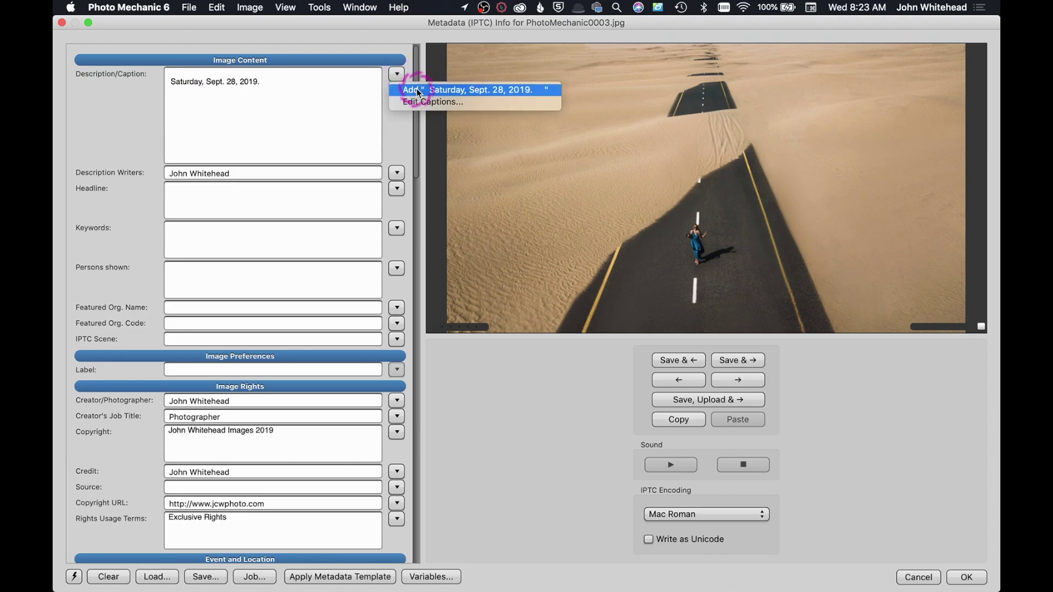
click(418, 90)
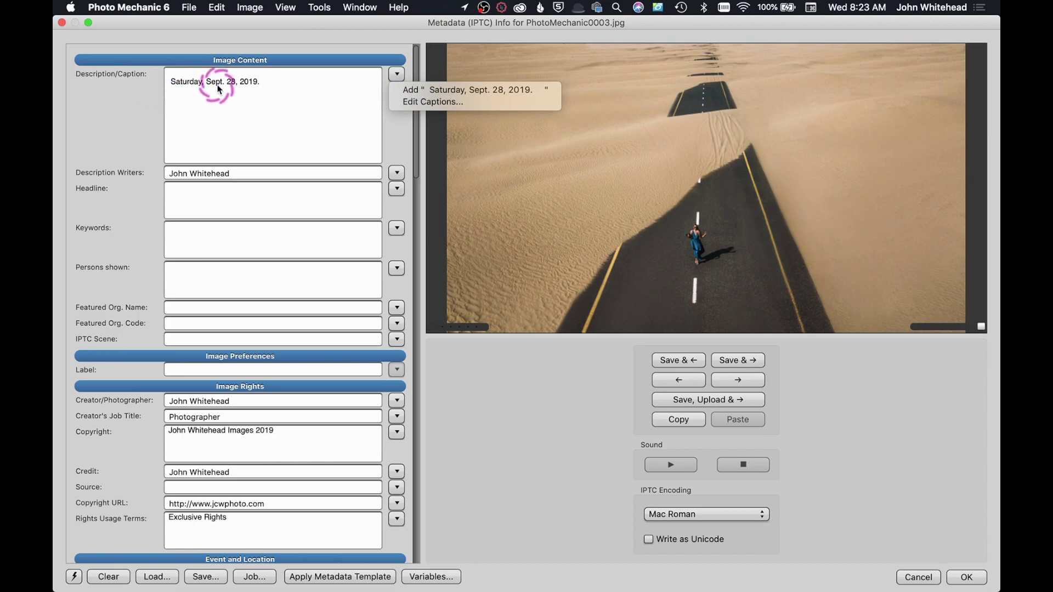
click(398, 173)
click(444, 190)
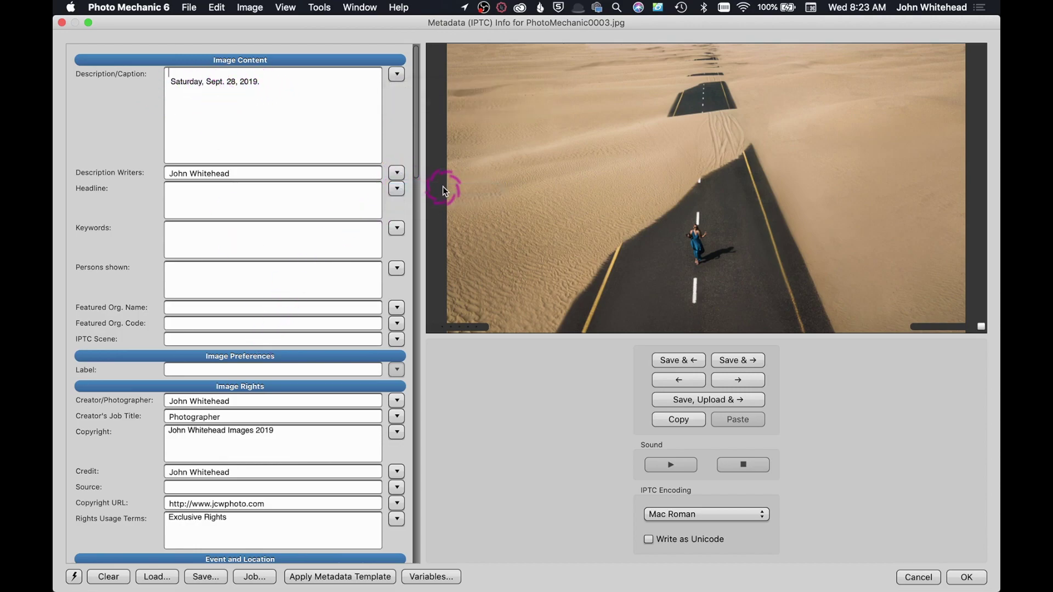
click(397, 174)
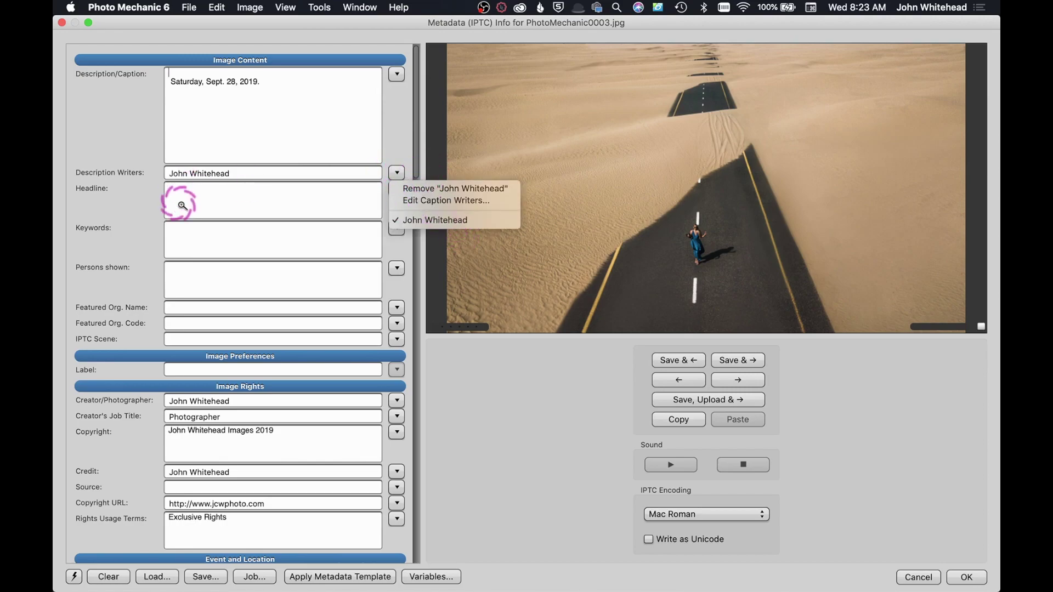
click(388, 120)
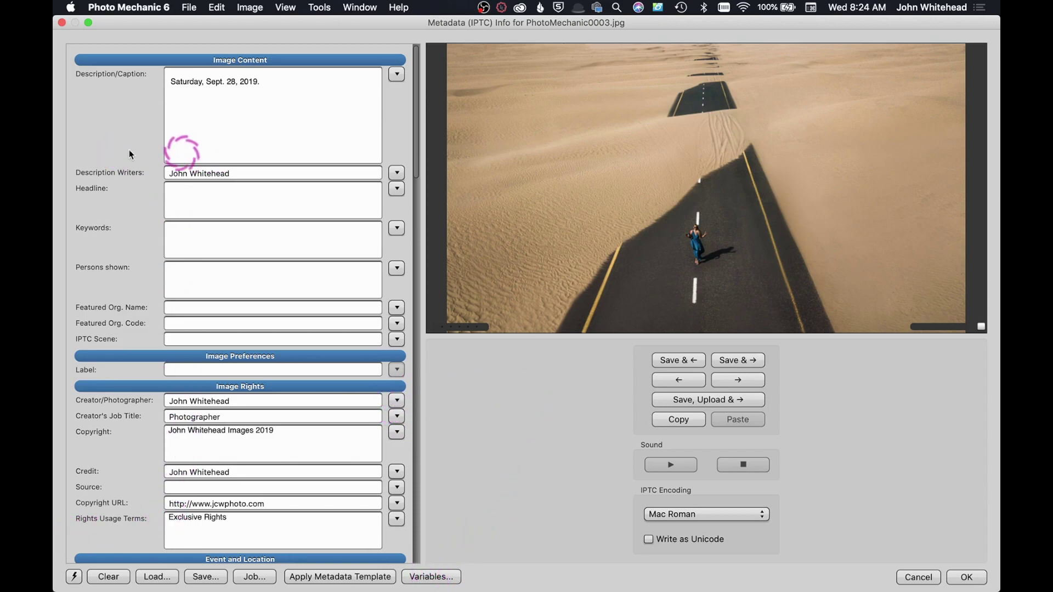
Review the Image Rights, Event and Location, and Image Content fields in the metadata of PhotoMechanic0003.jpg
scroll(210, 319, down, 3)
scroll(210, 319, down, 7)
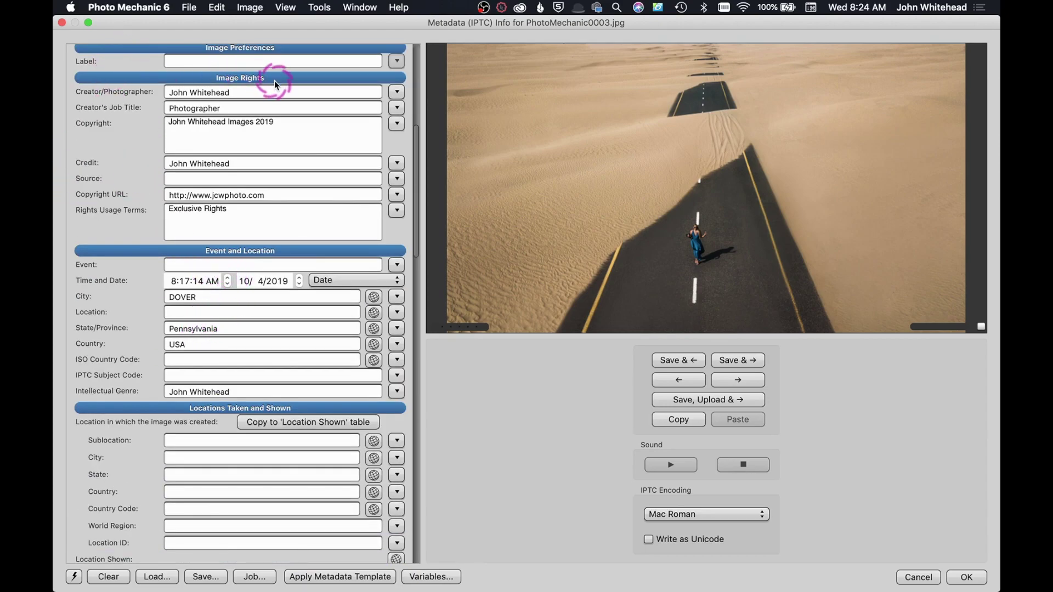
scroll(231, 175, up, 1)
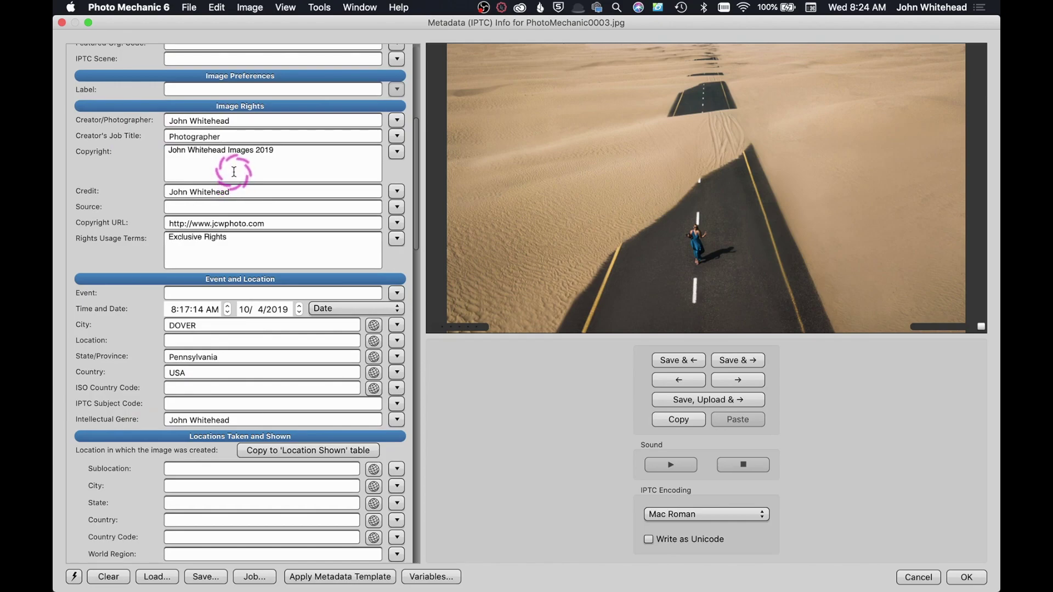
scroll(275, 195, up, 8)
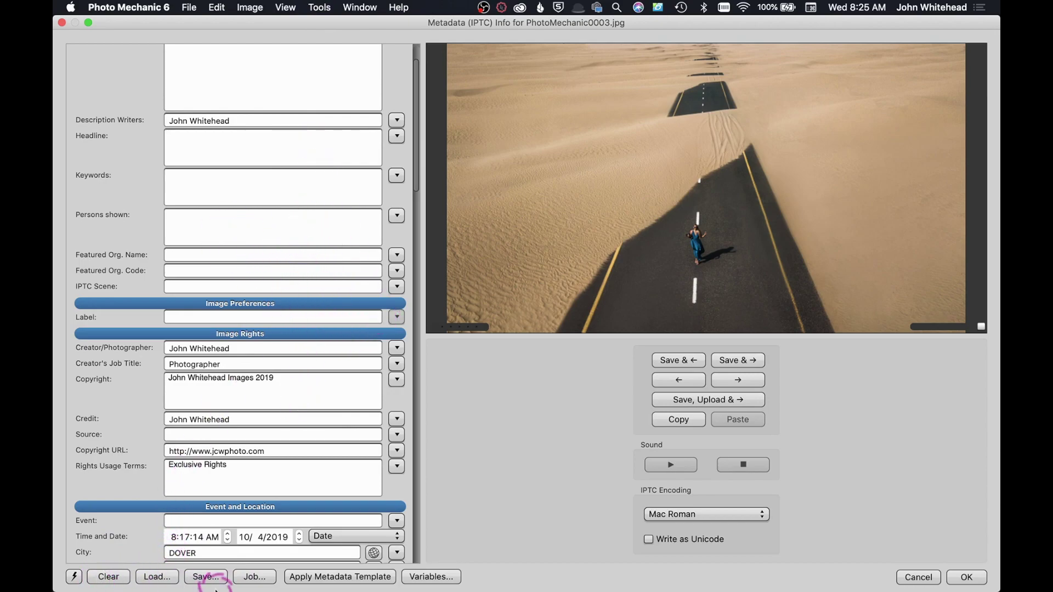
scroll(305, 235, up, 2)
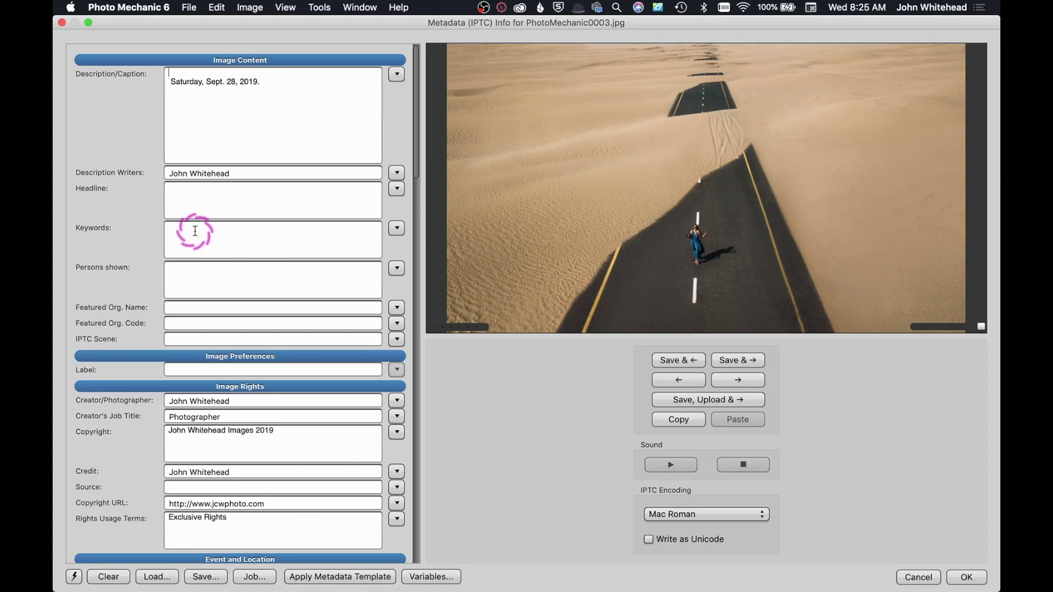
Go to the Keywords field in the metadata of PhotoMechanic0003.jpg and return to the contact sheet
scroll(343, 374, down, 2)
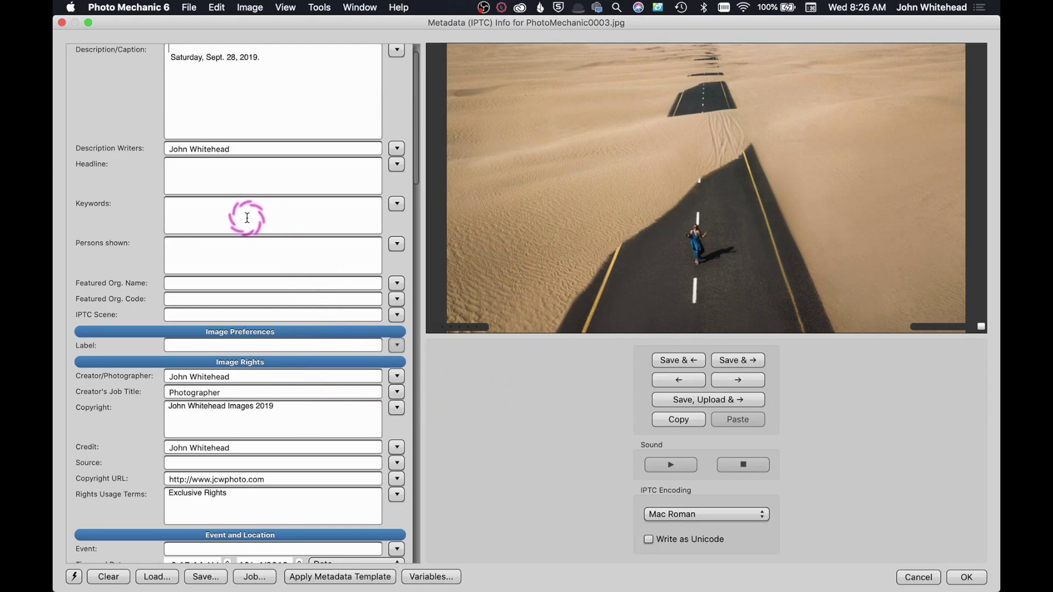
click(199, 218)
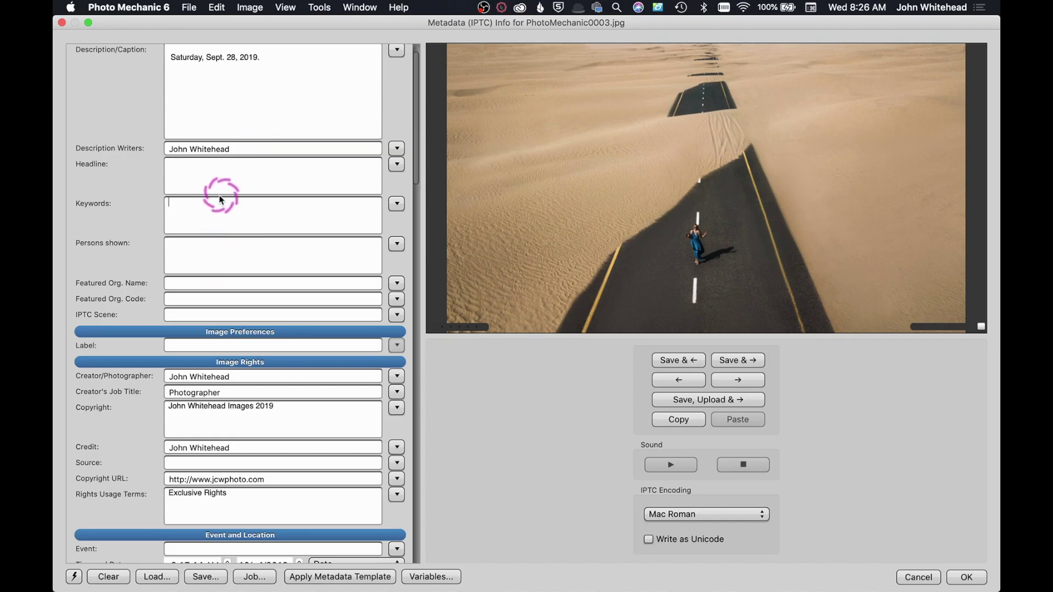
click(967, 578)
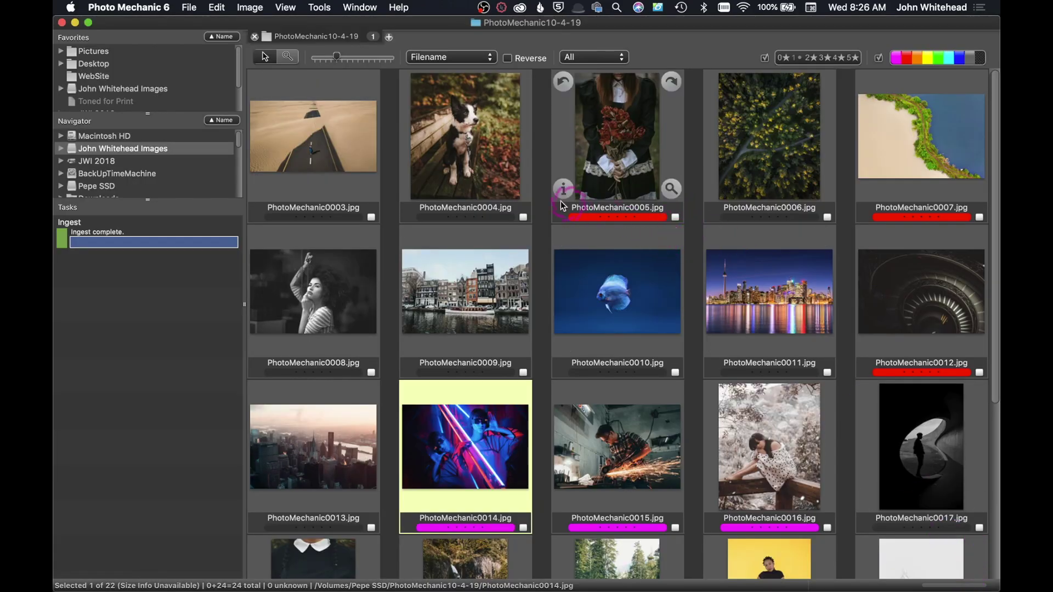
Open the FTP upload settings for PhotoMechanic0003.jpg, review the transmit and operations options, and close them without sending
click(329, 121)
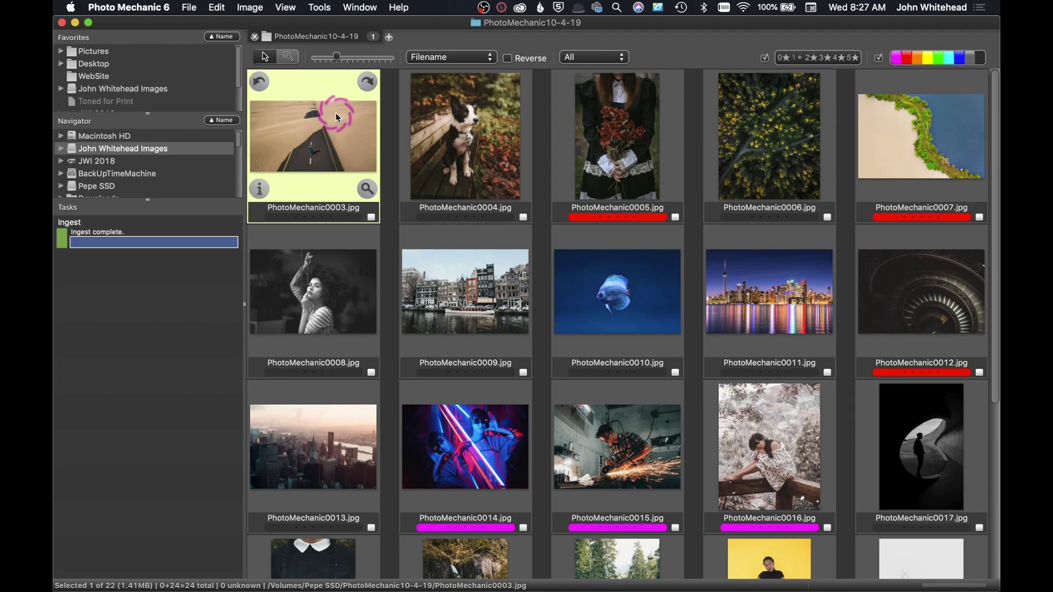
click(190, 8)
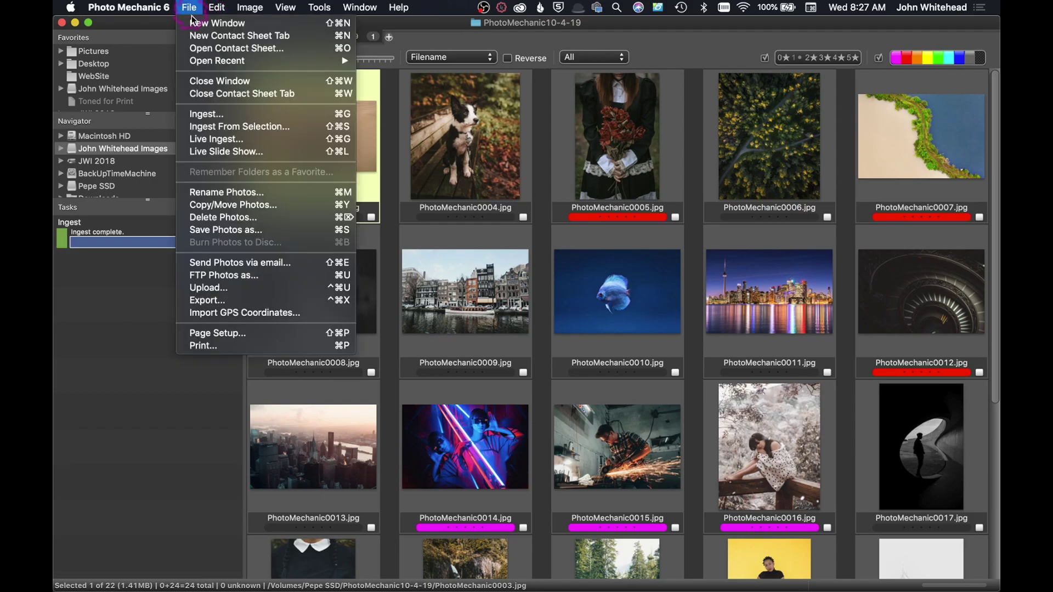
click(223, 276)
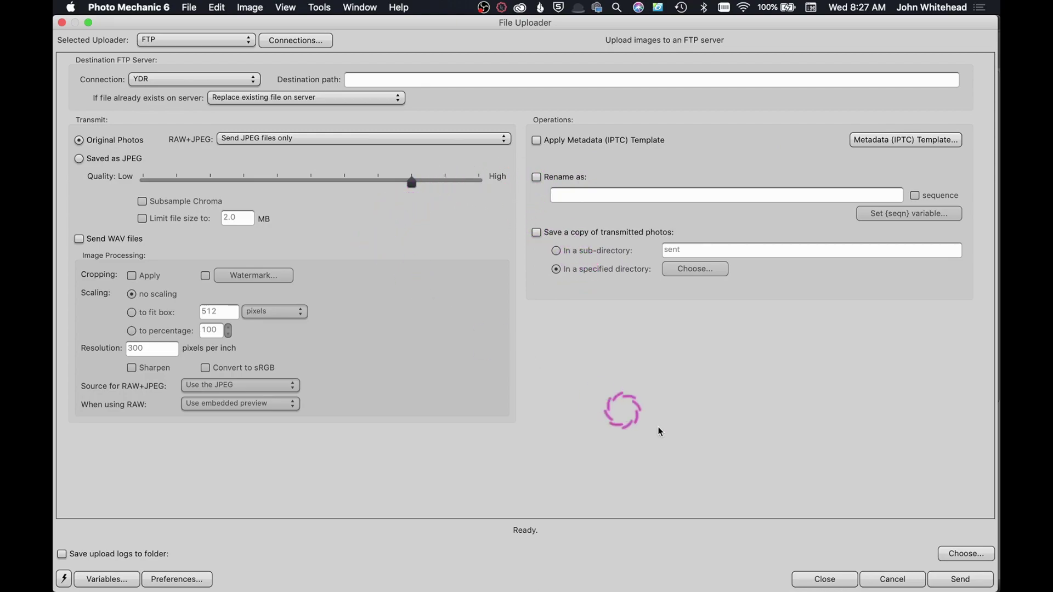
click(825, 579)
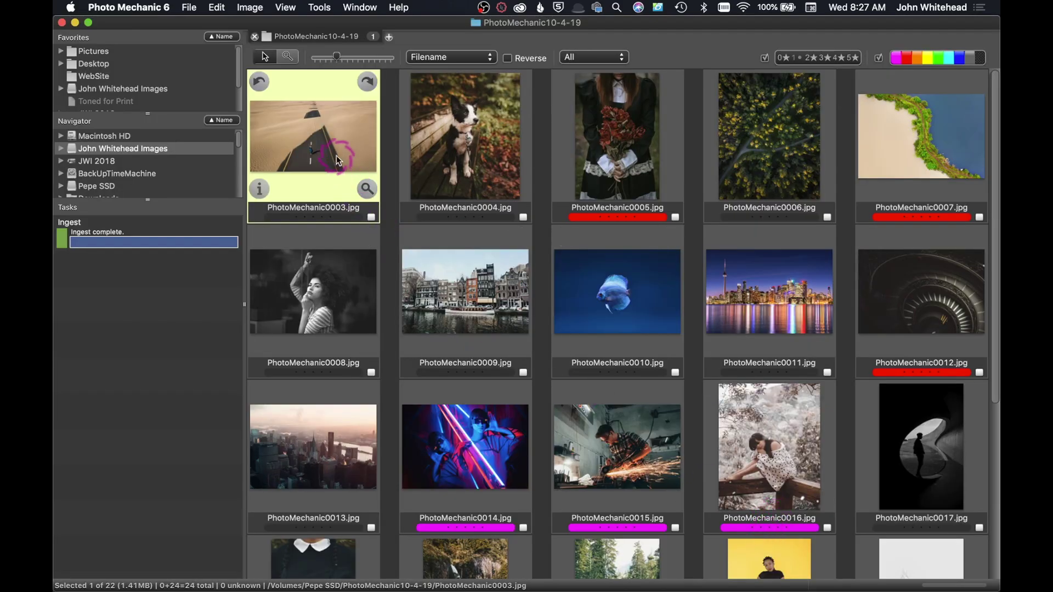
Extend the contact sheet selection from PhotoMechanic0003.jpg through PhotoMechanic0010.jpg
shift+click(625, 287)
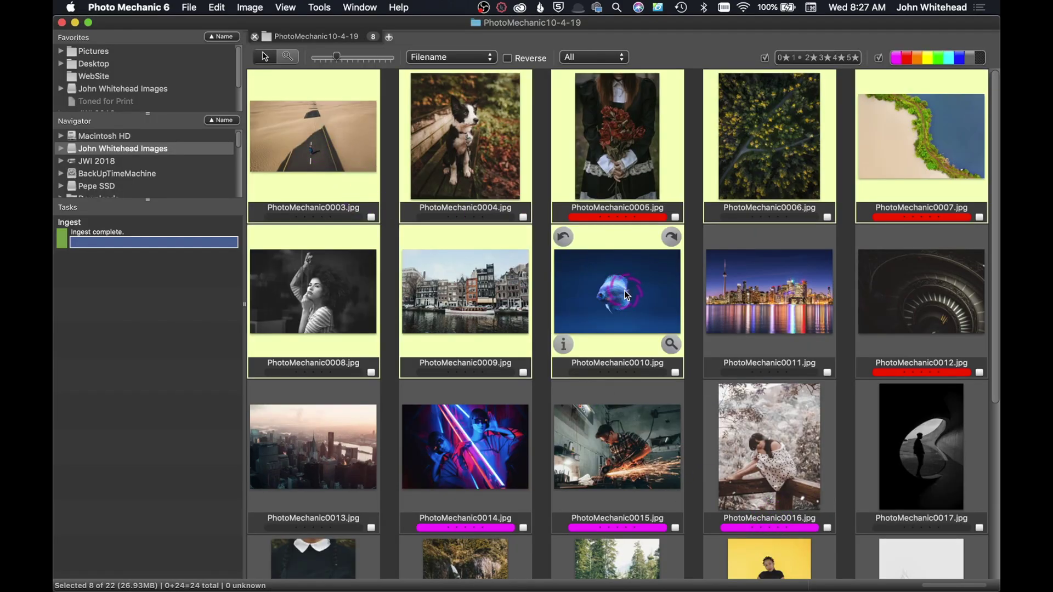
drag(360, 144, 461, 259)
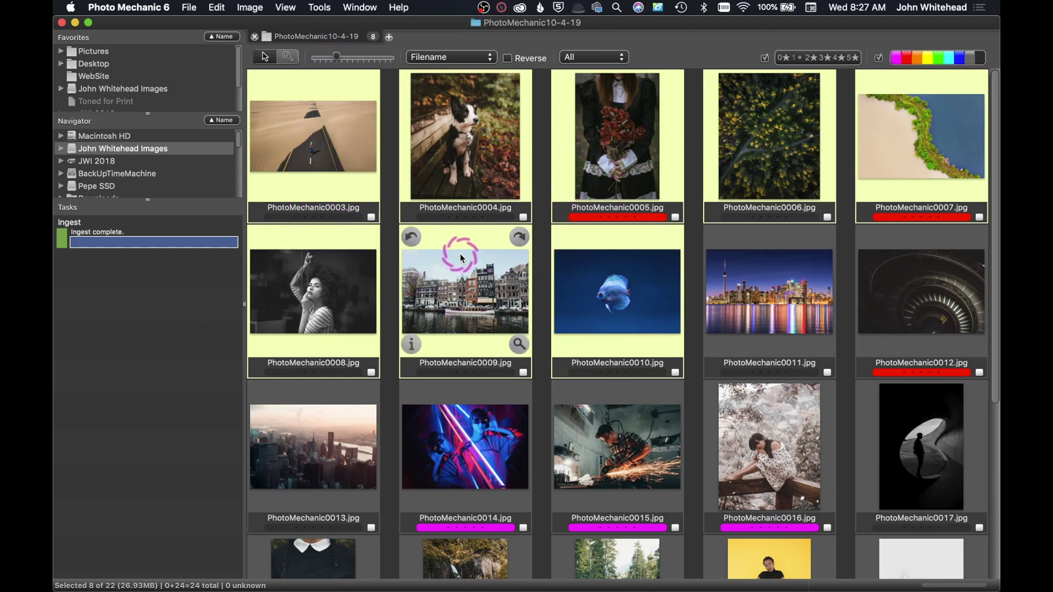
drag(460, 254, 262, 35)
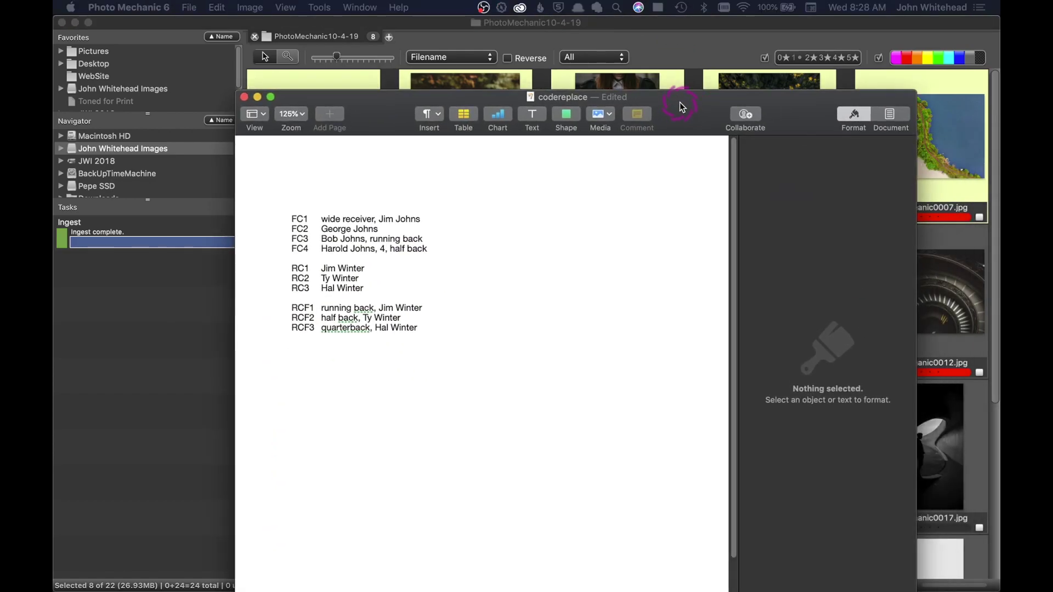
Switch to the codereplace document in Pages and add code RCF4 with the text "what ever you want" below the list
drag(679, 102, 721, 15)
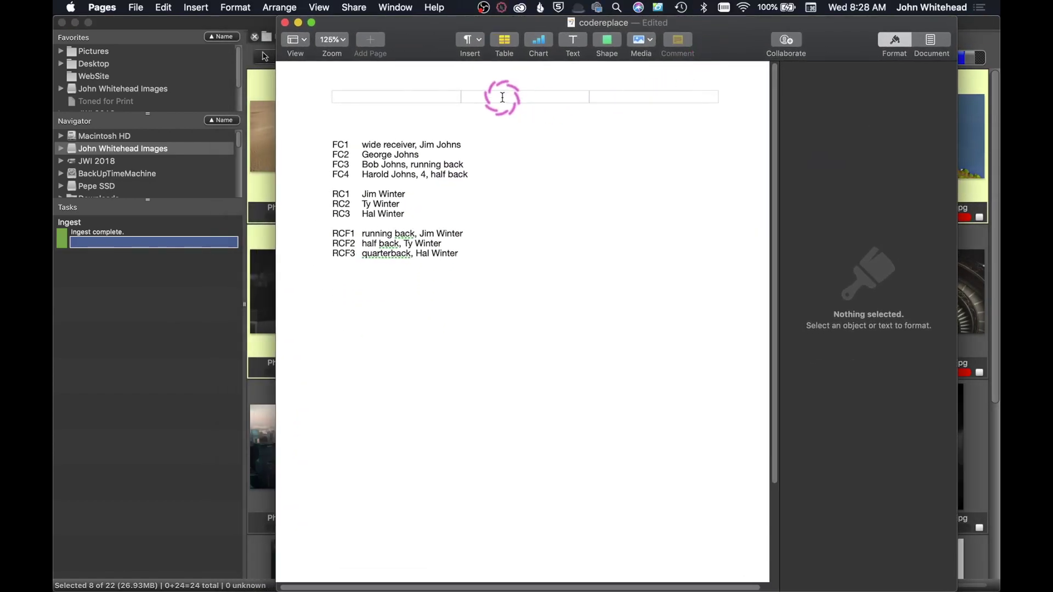
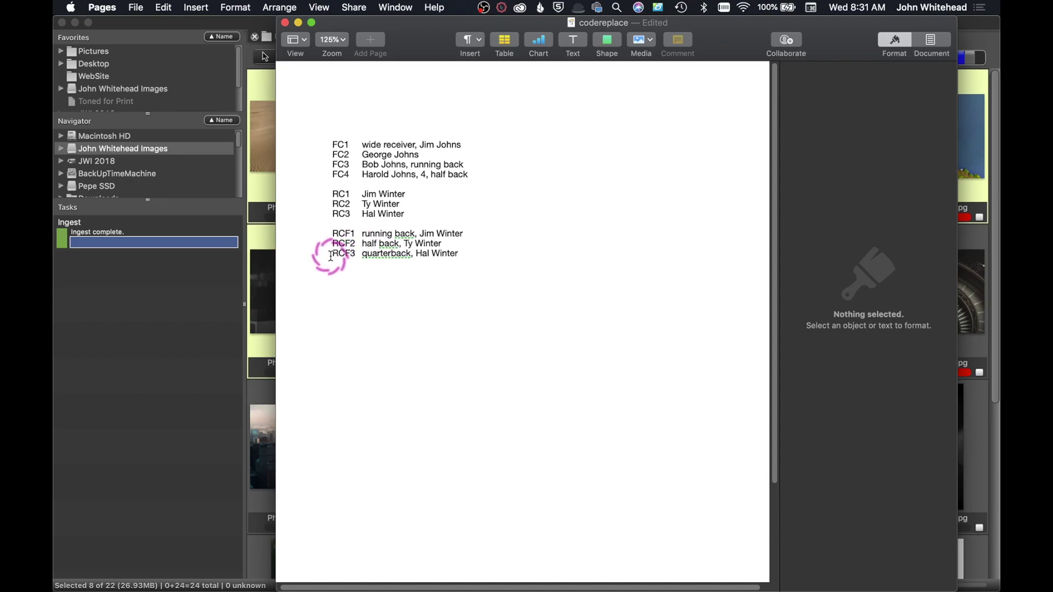
click(487, 260)
key(Return)
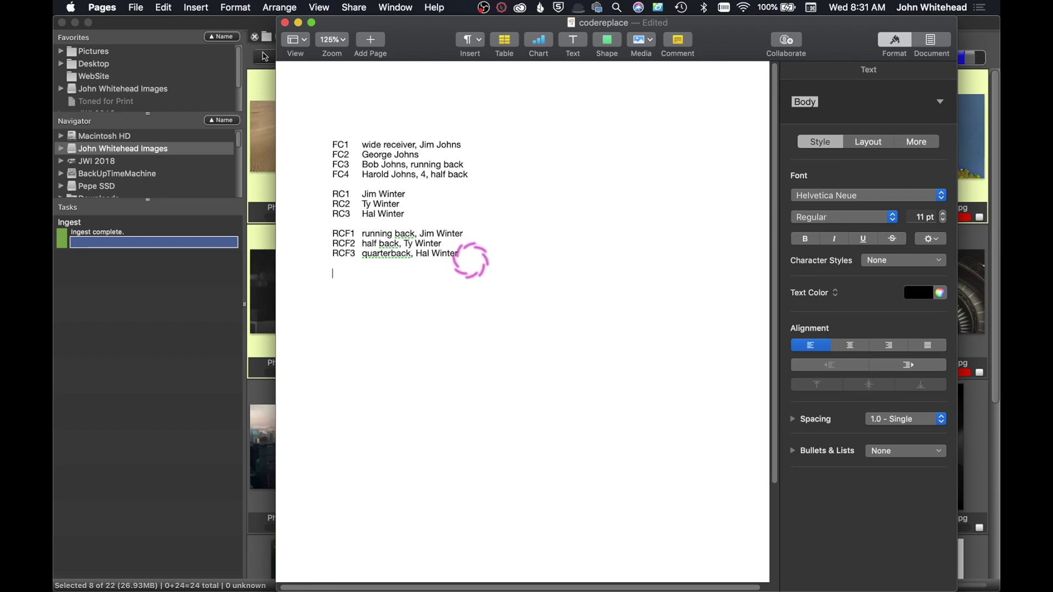
click(326, 102)
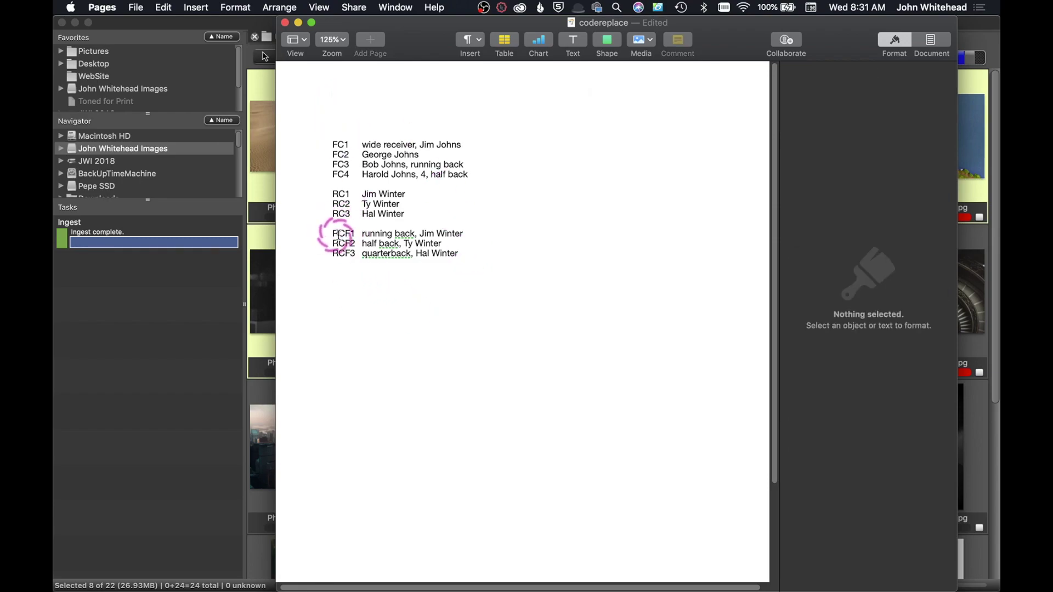
click(341, 292)
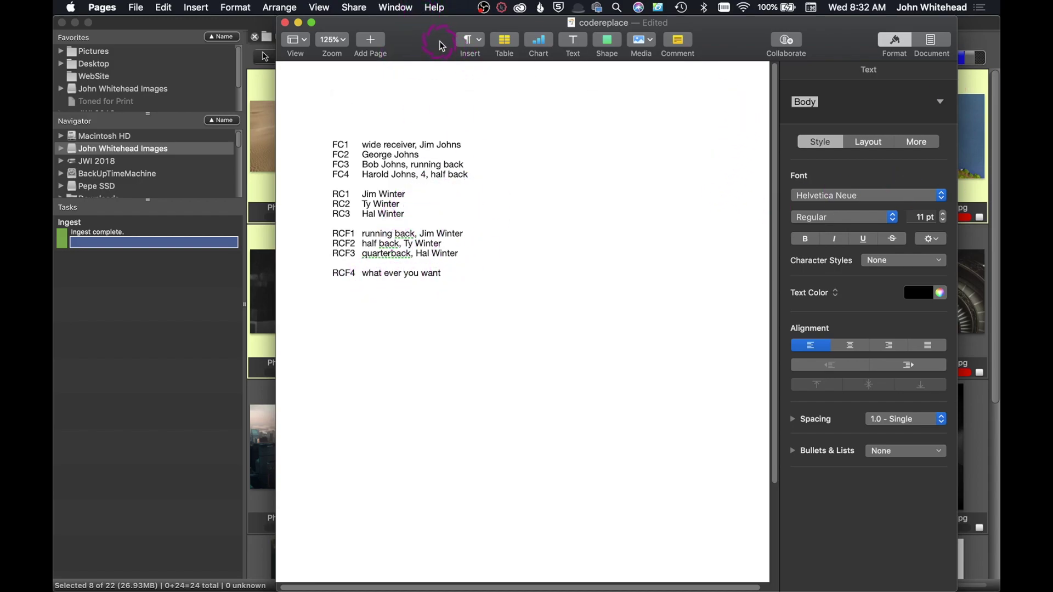
Return to Photo Mechanic and open the Code Replacement settings to check the consulted file and delimiter character
click(994, 244)
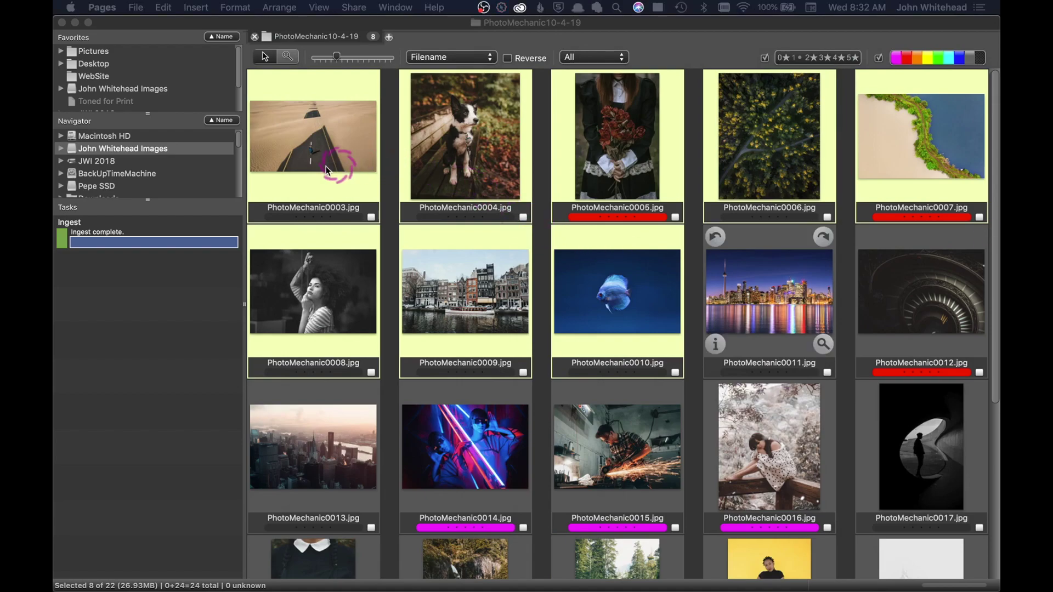
click(258, 187)
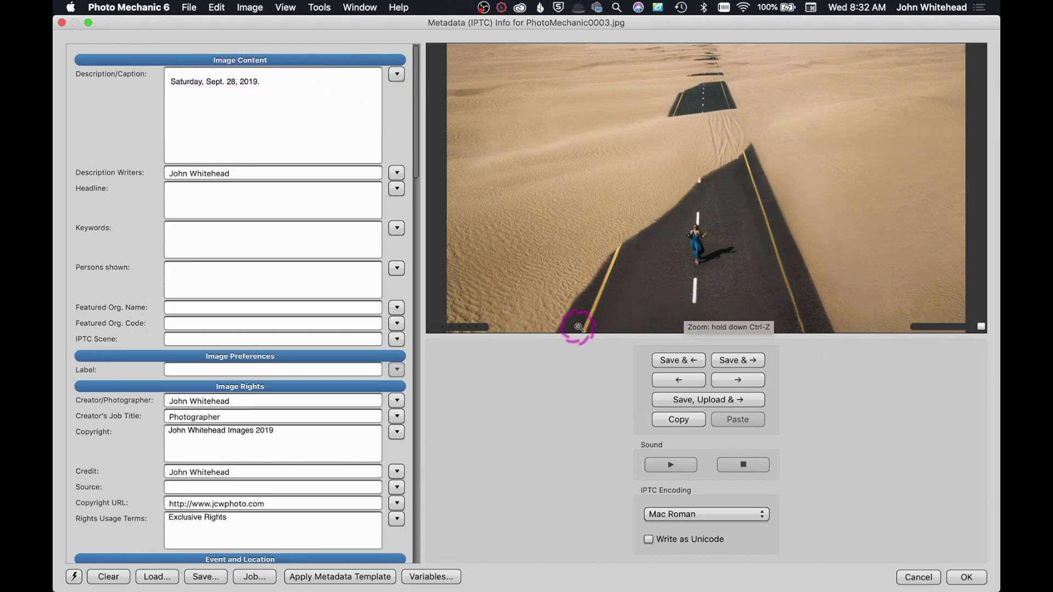
click(924, 580)
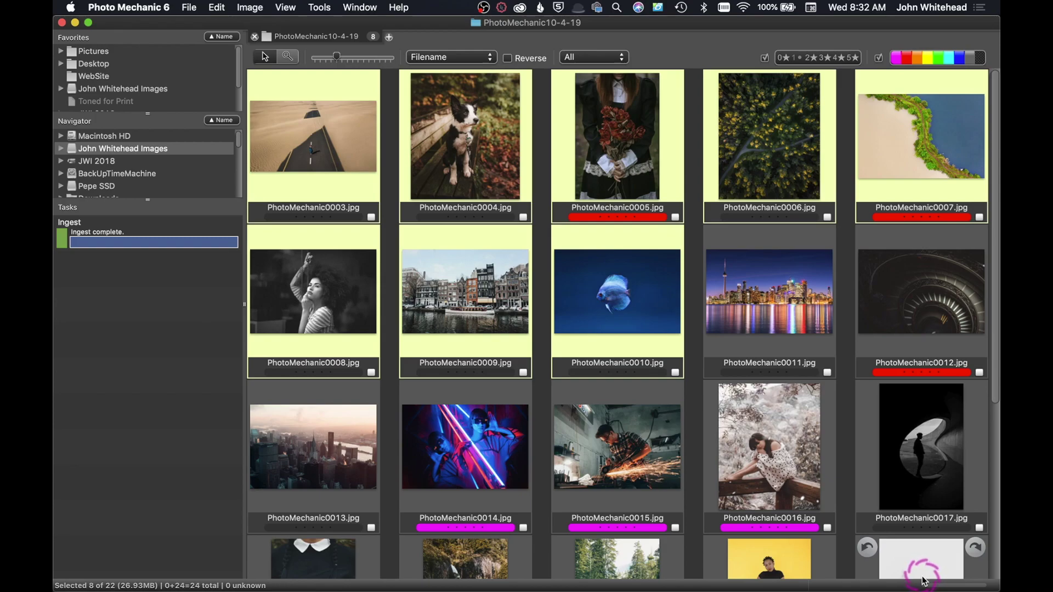
key(super+shift+k)
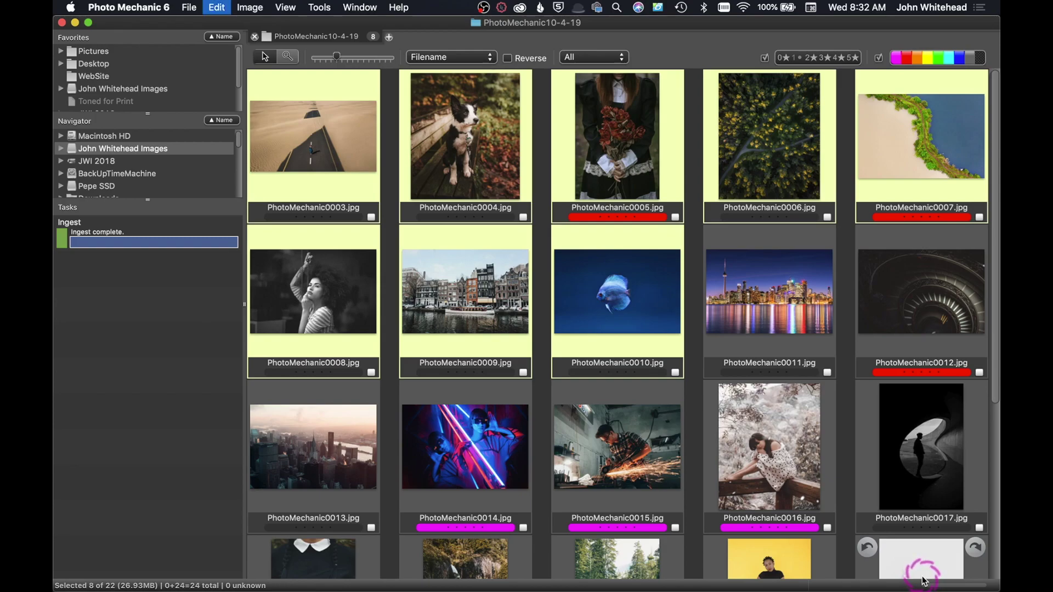
click(307, 60)
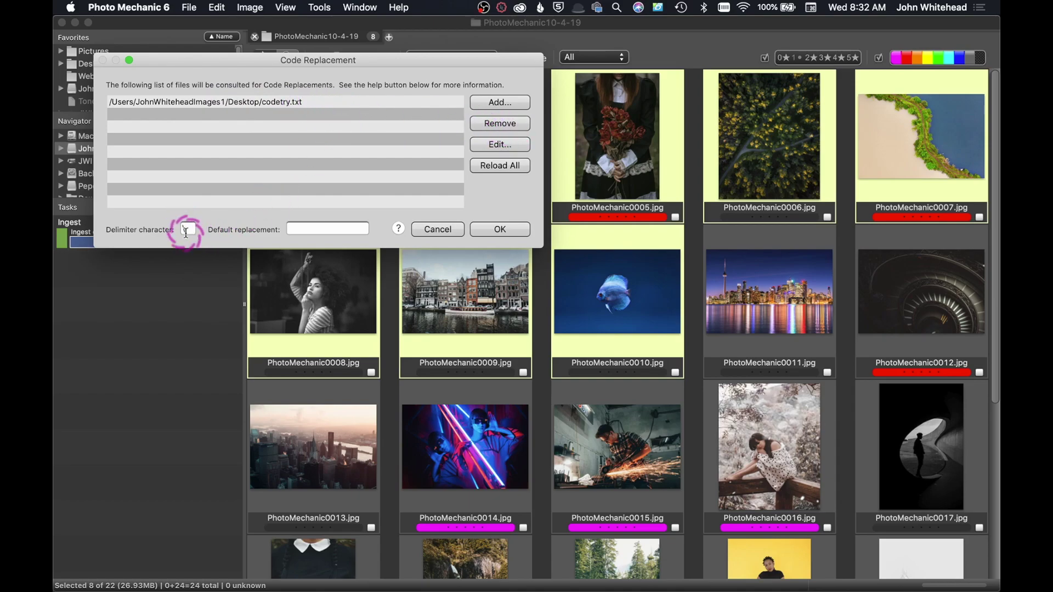
Insert the code replacements \FC1\ and \RCF3\ before the date in the Description/Caption of PhotoMechanic0003.jpg and save the metadata
text(\FC1)
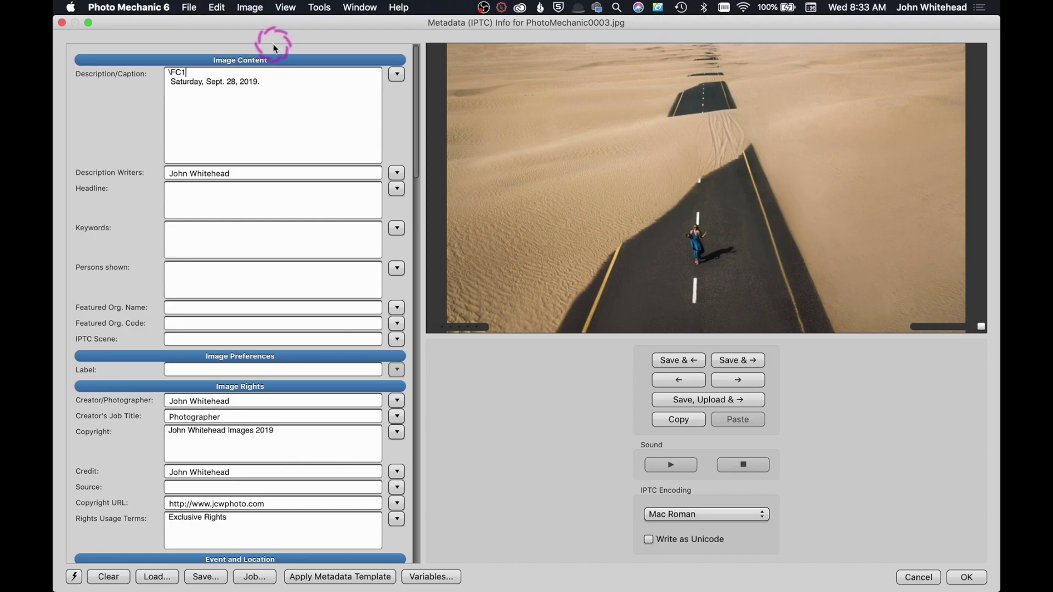
text(\)
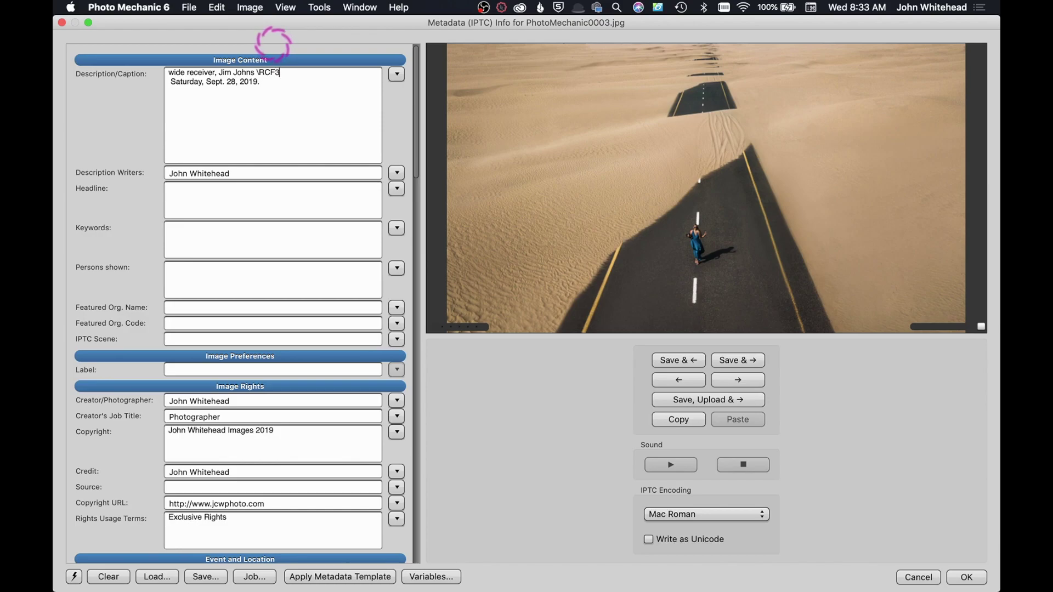
text(\)
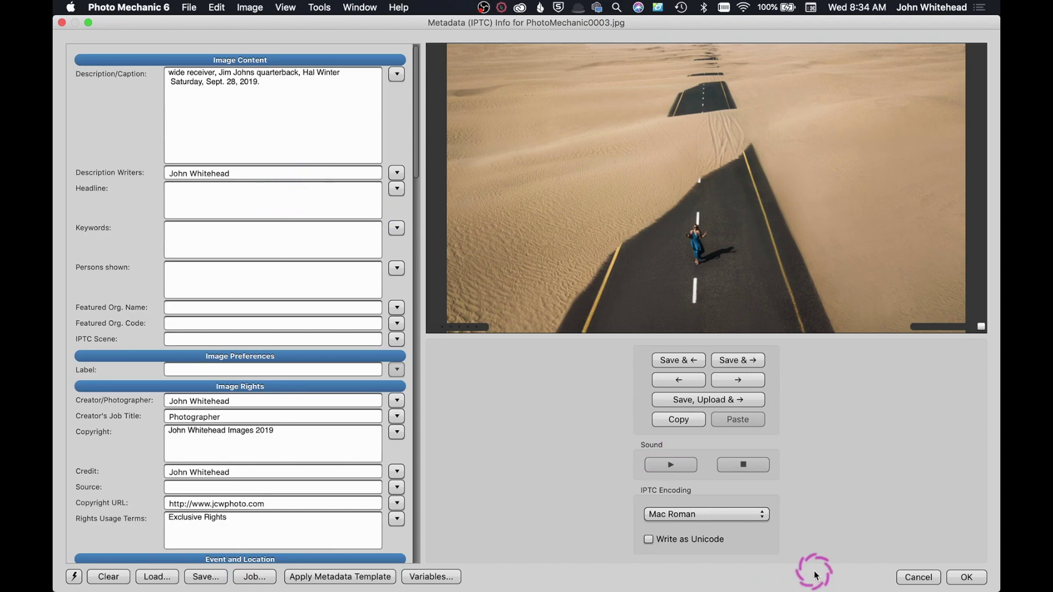
click(966, 577)
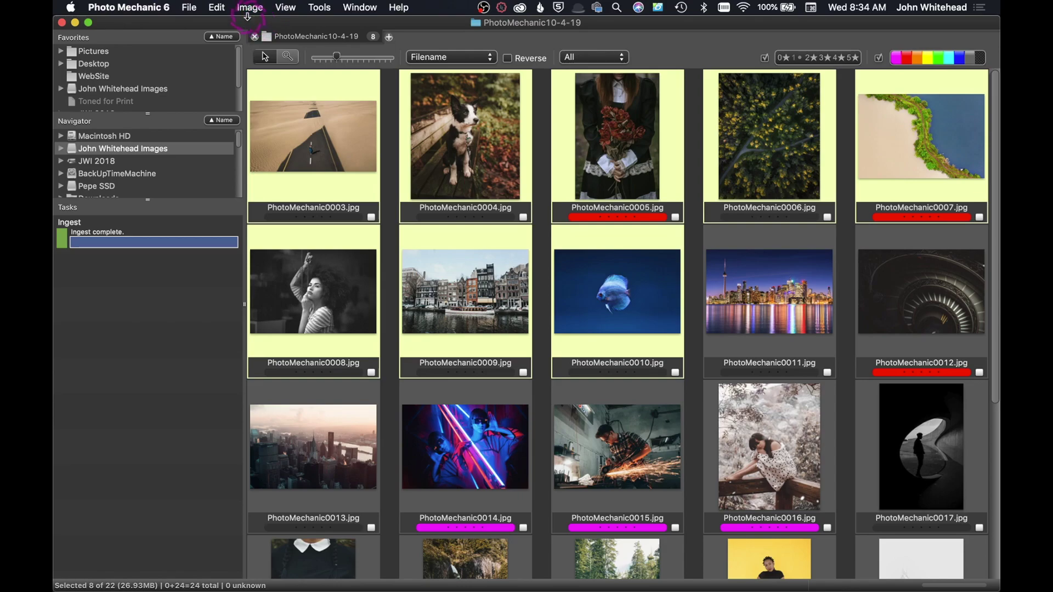
Open the File Uploader for the selected photos, review its FTP connection options, and close it without sending
click(189, 8)
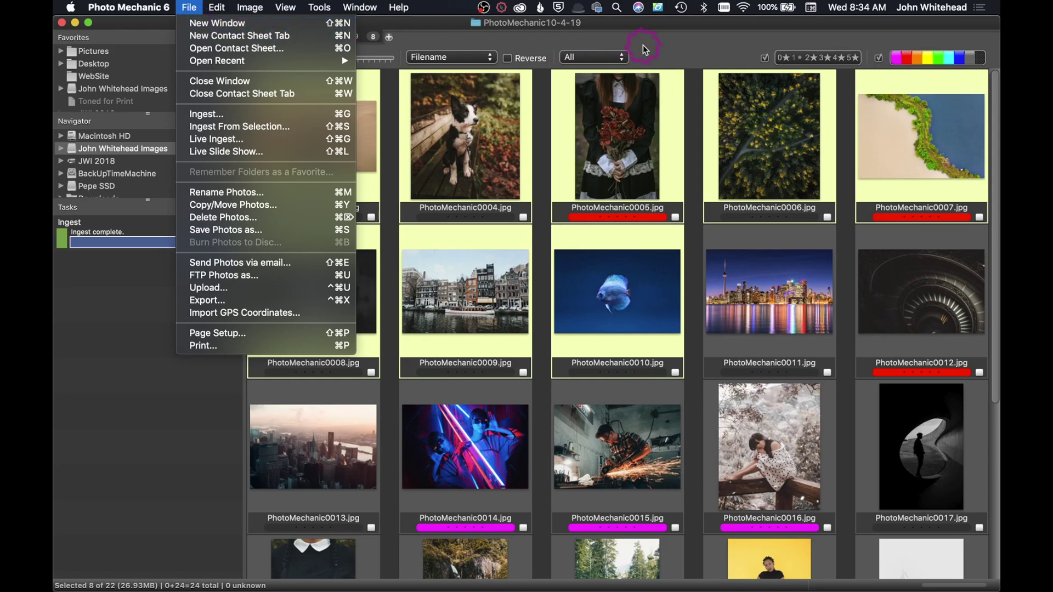
click(315, 50)
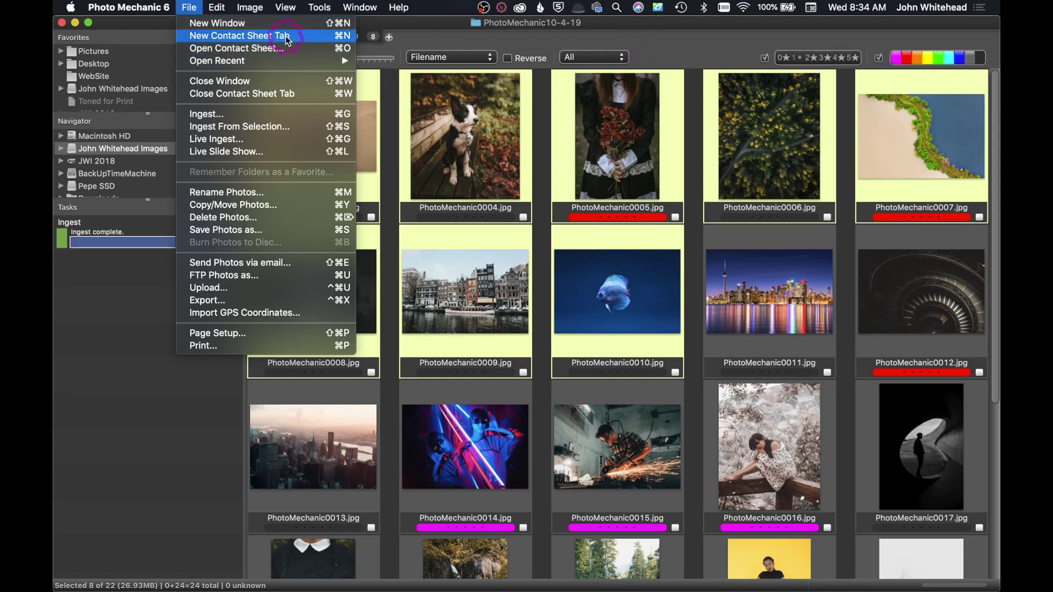
mouse_move(281, 57)
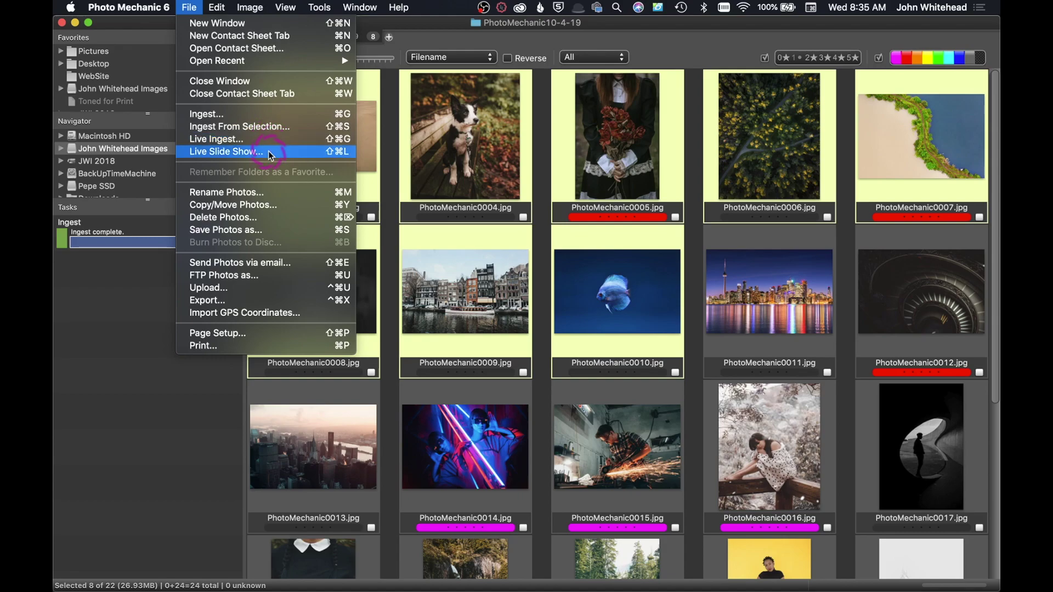
click(262, 229)
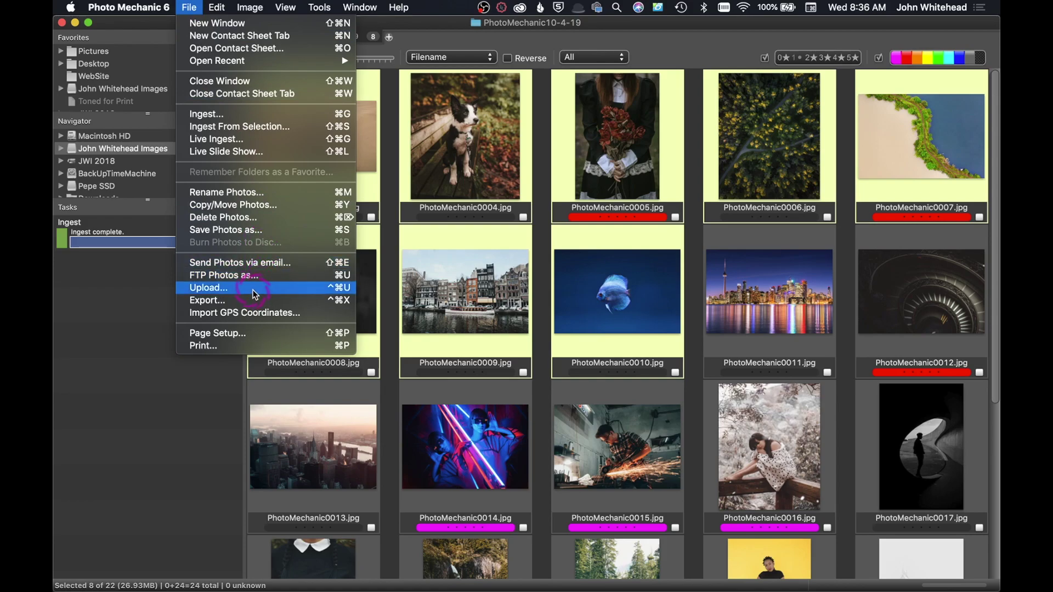
click(252, 288)
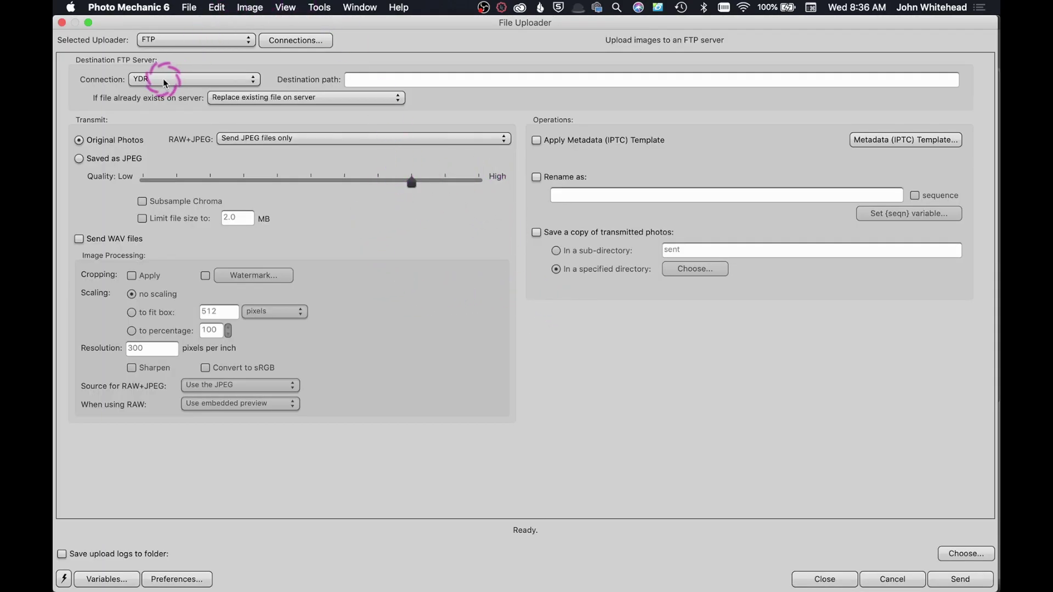
click(62, 22)
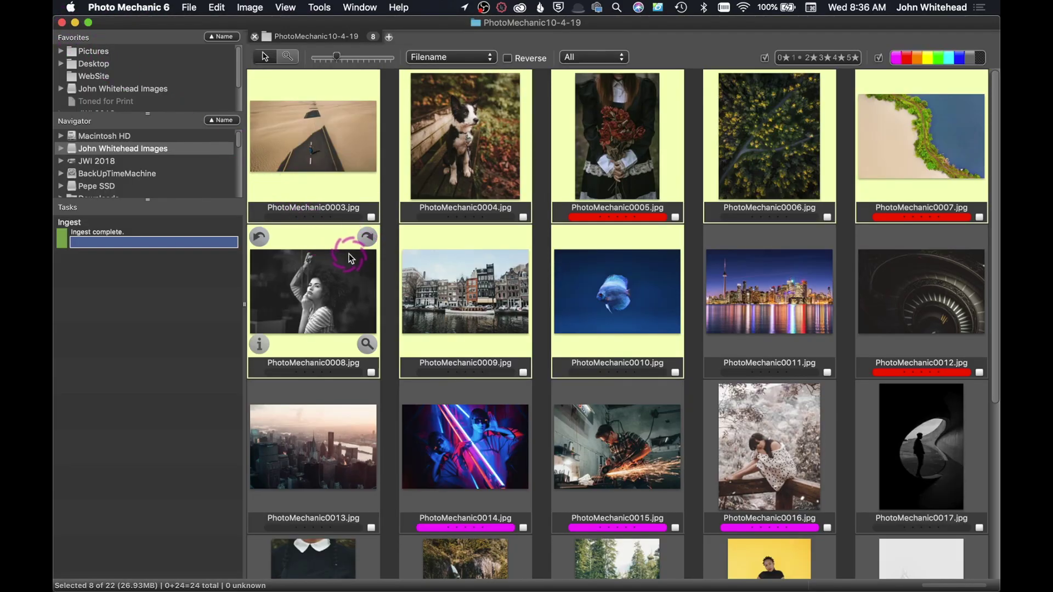
click(189, 7)
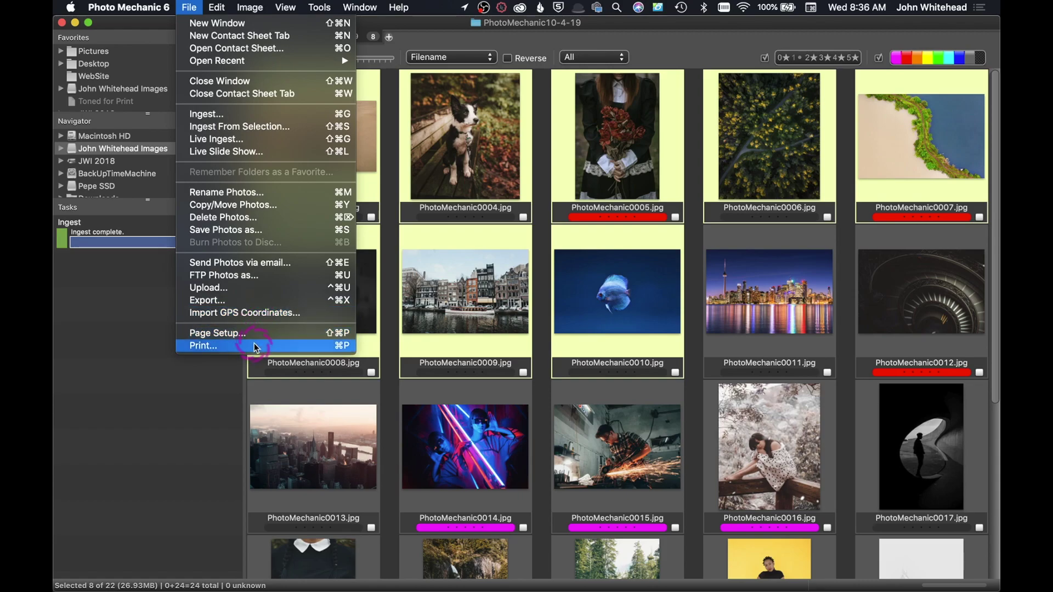
mouse_move(220, 5)
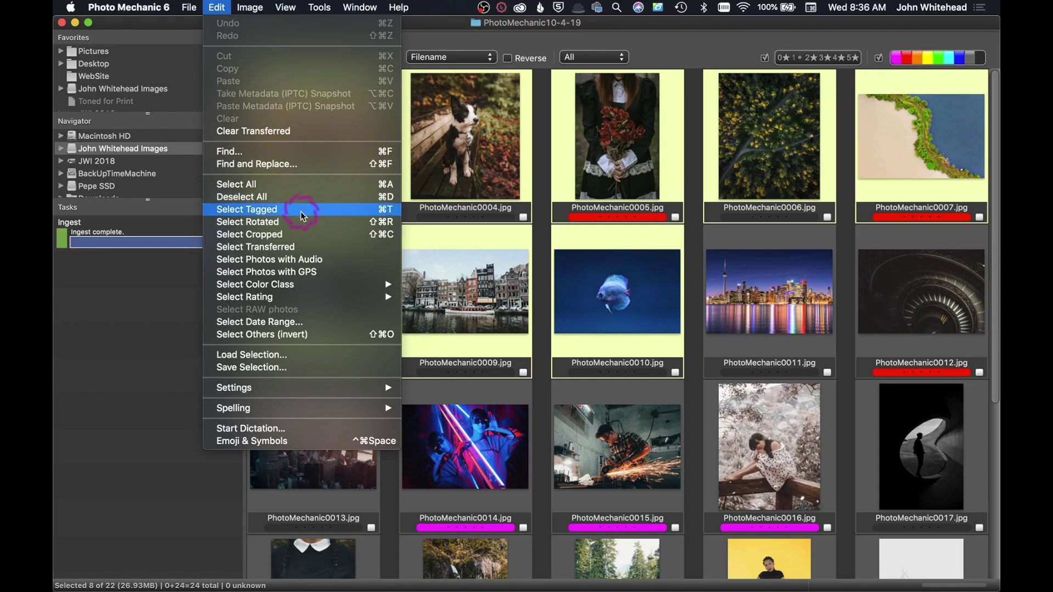
mouse_move(299, 285)
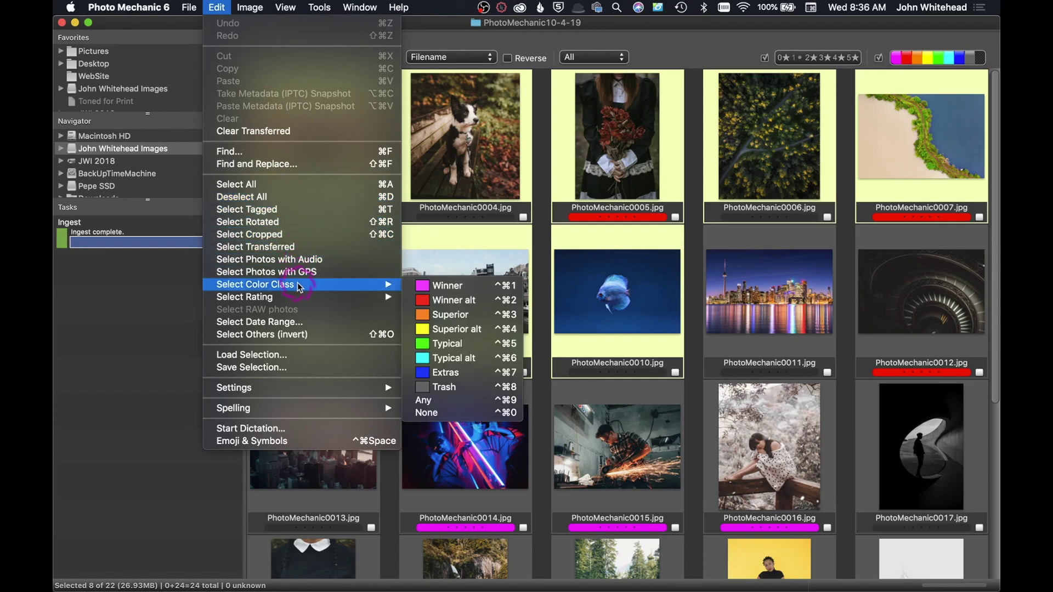
mouse_move(356, 302)
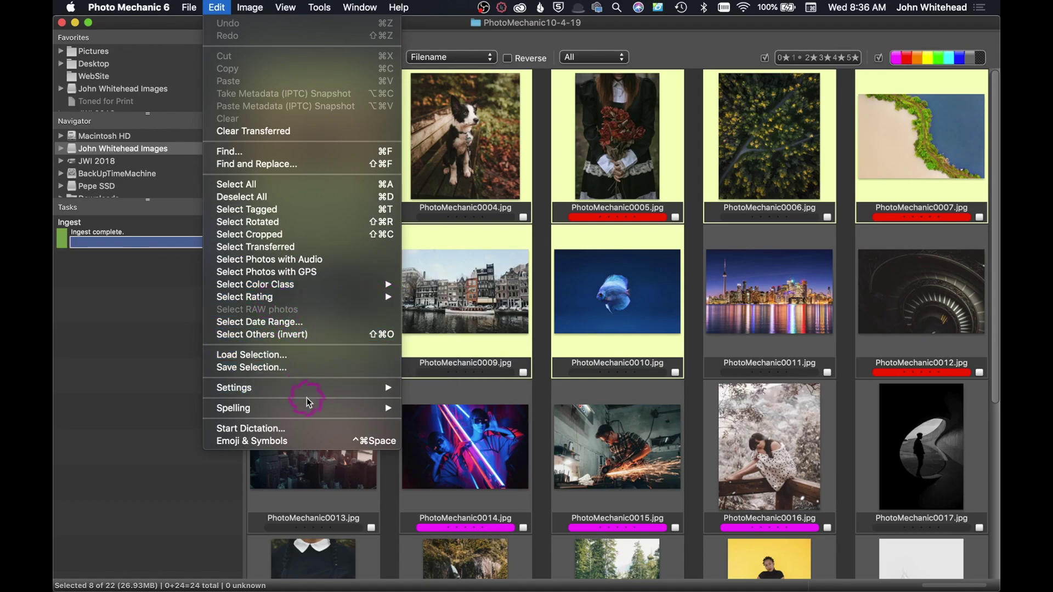
mouse_move(306, 393)
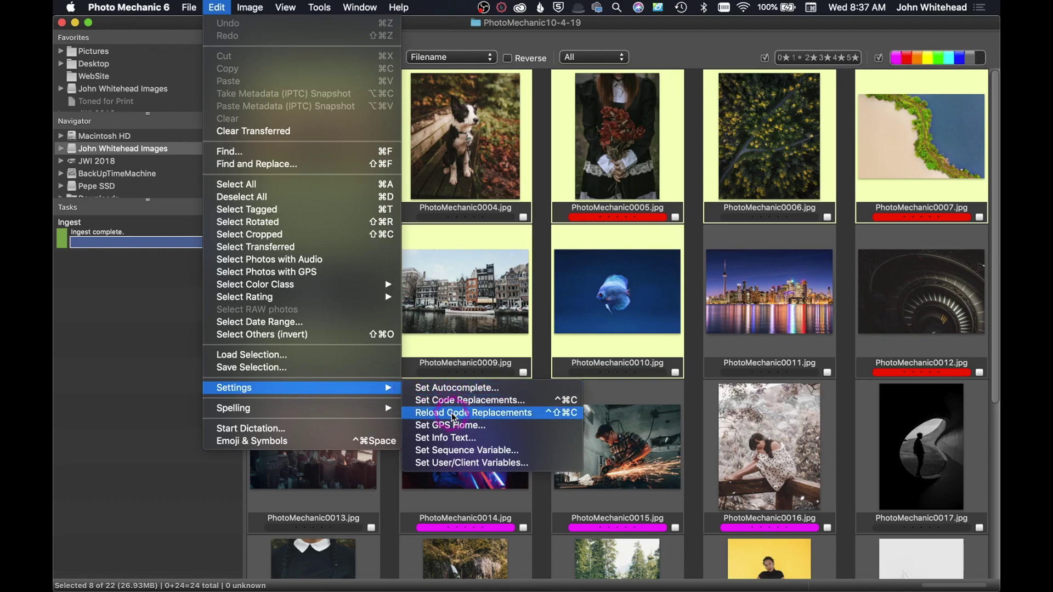
Open the Slide Show settings for the selected photos, review the text, transition and timing options, and close them without starting the show
mouse_move(401, 414)
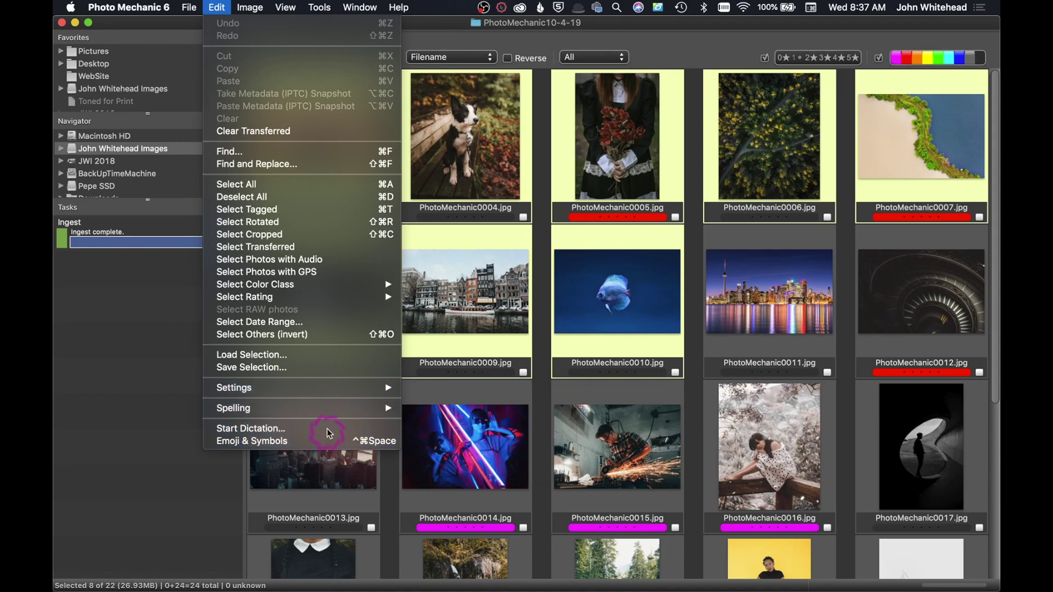
mouse_move(254, 4)
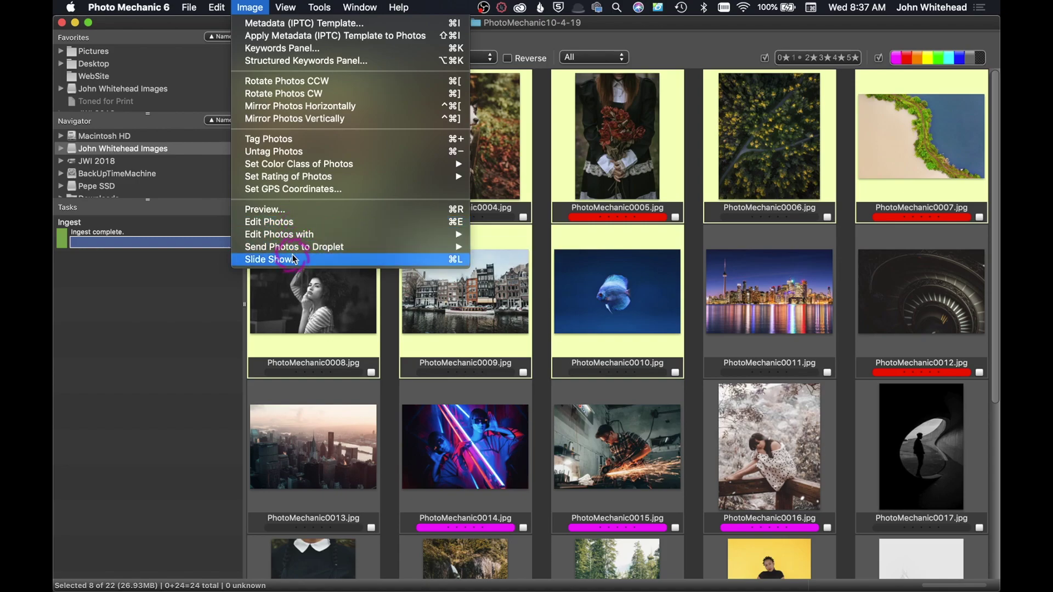
mouse_move(294, 251)
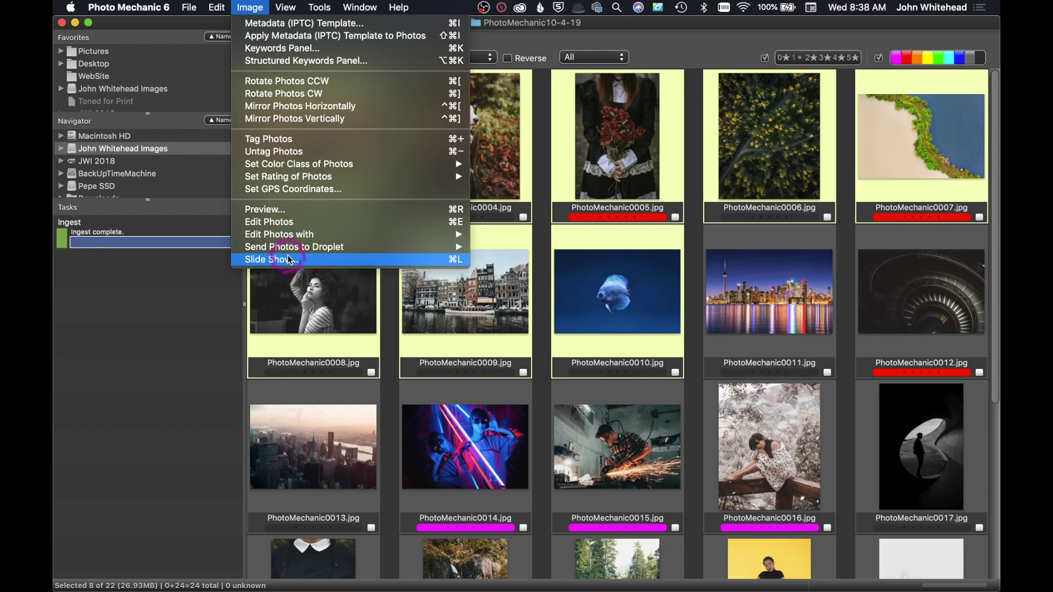
click(289, 260)
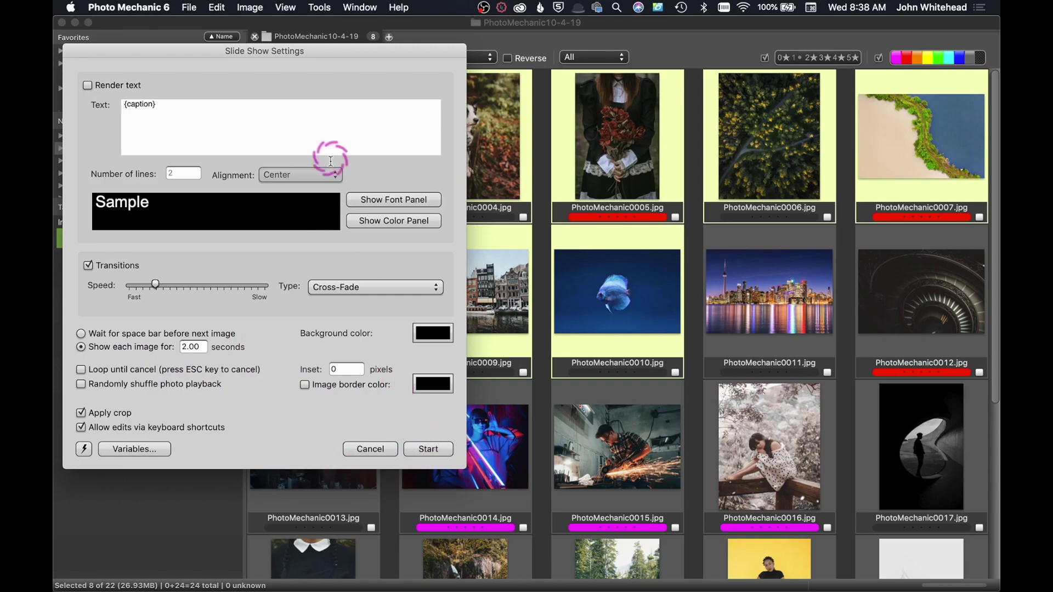
click(364, 450)
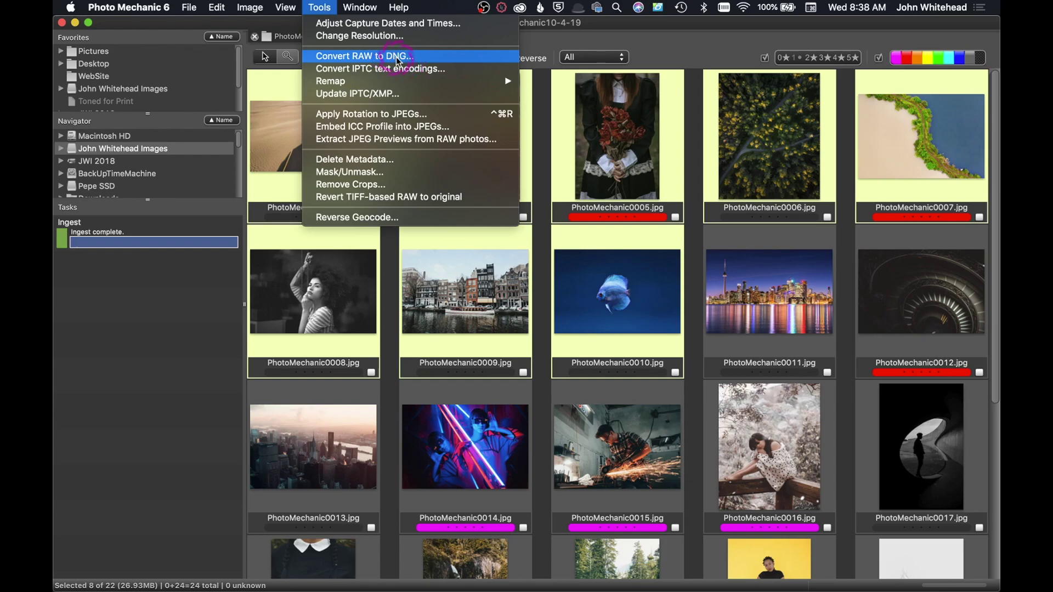
Open the Embed ICC Profile options for the selected photos, check the predefined profiles, keep sRGB, and cancel without embedding
click(393, 132)
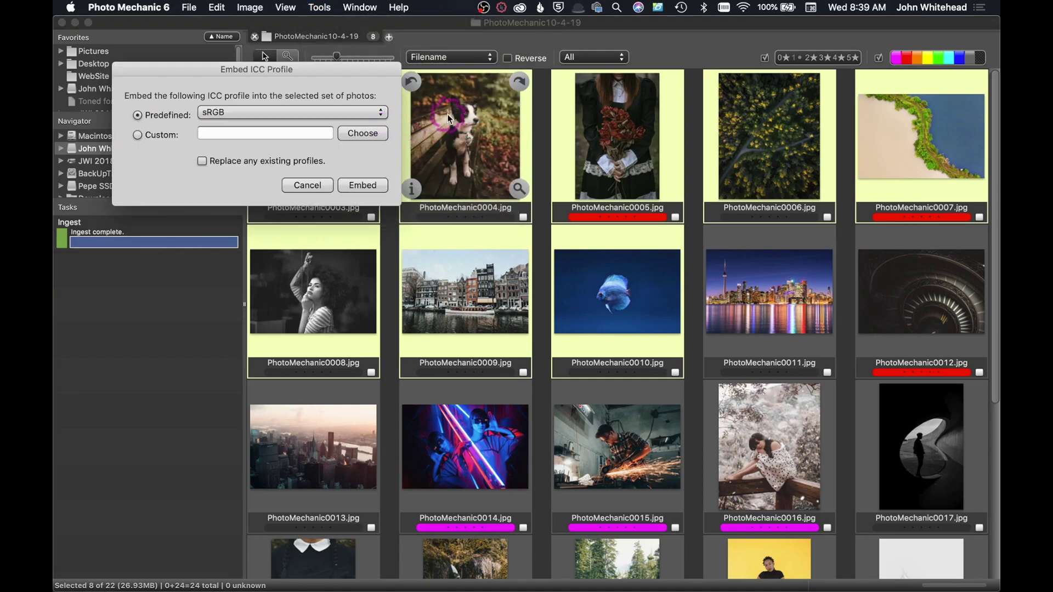
click(222, 113)
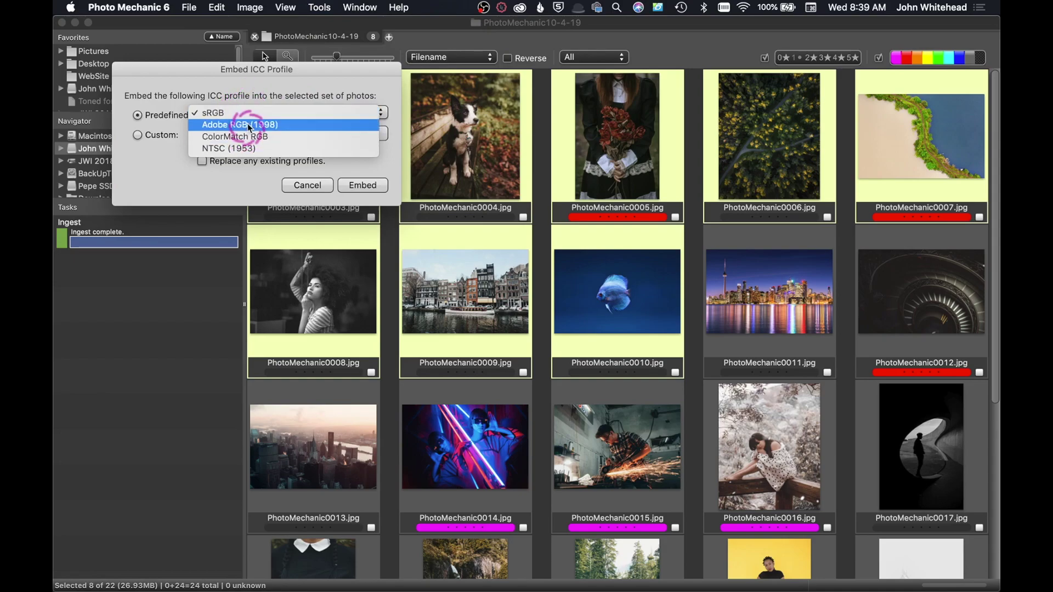
click(247, 112)
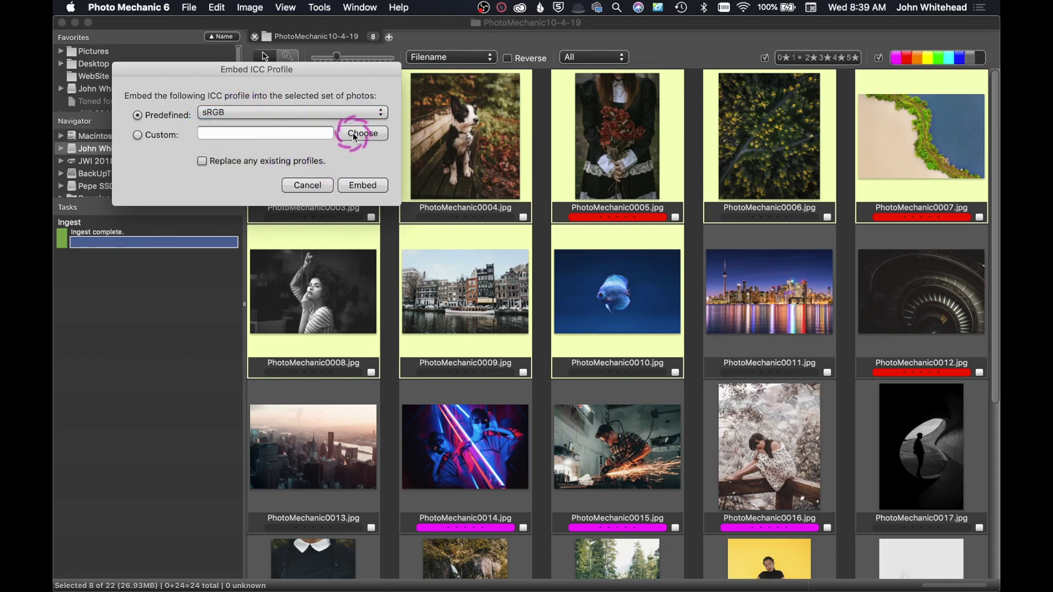
click(315, 185)
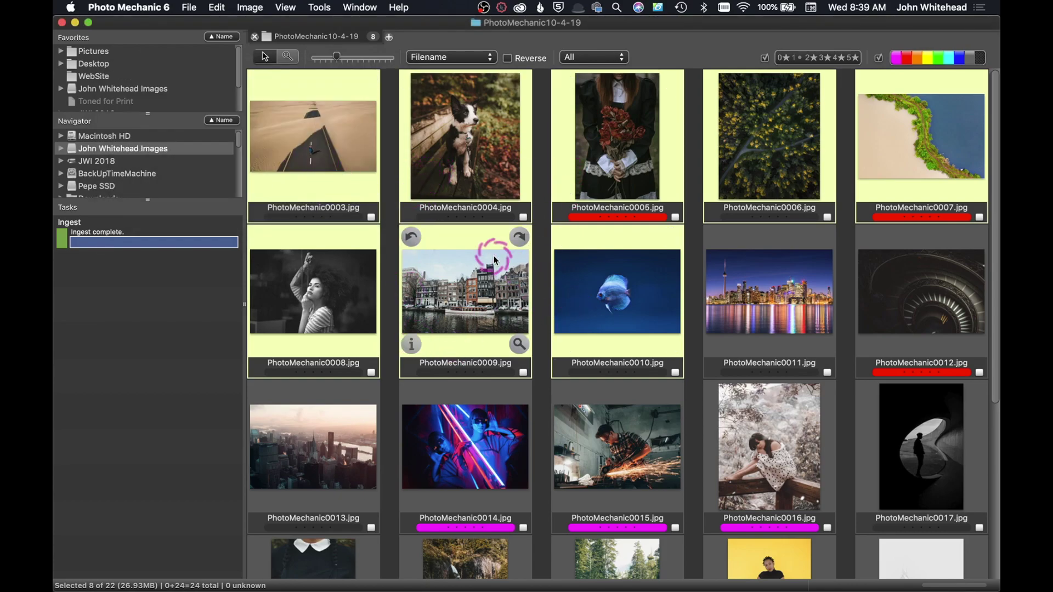
click(354, 6)
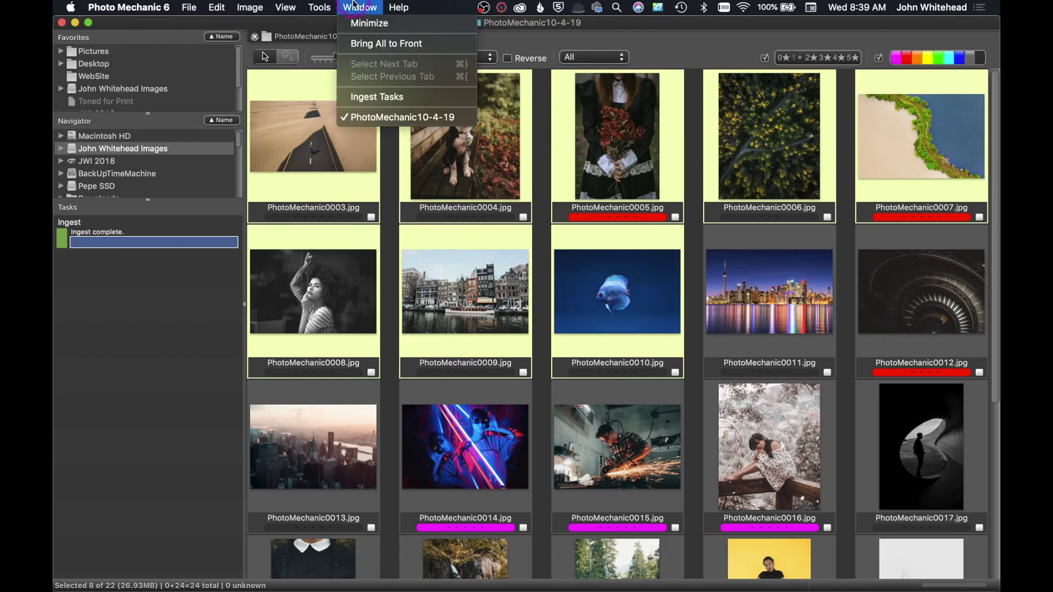
mouse_move(319, 7)
click(352, 159)
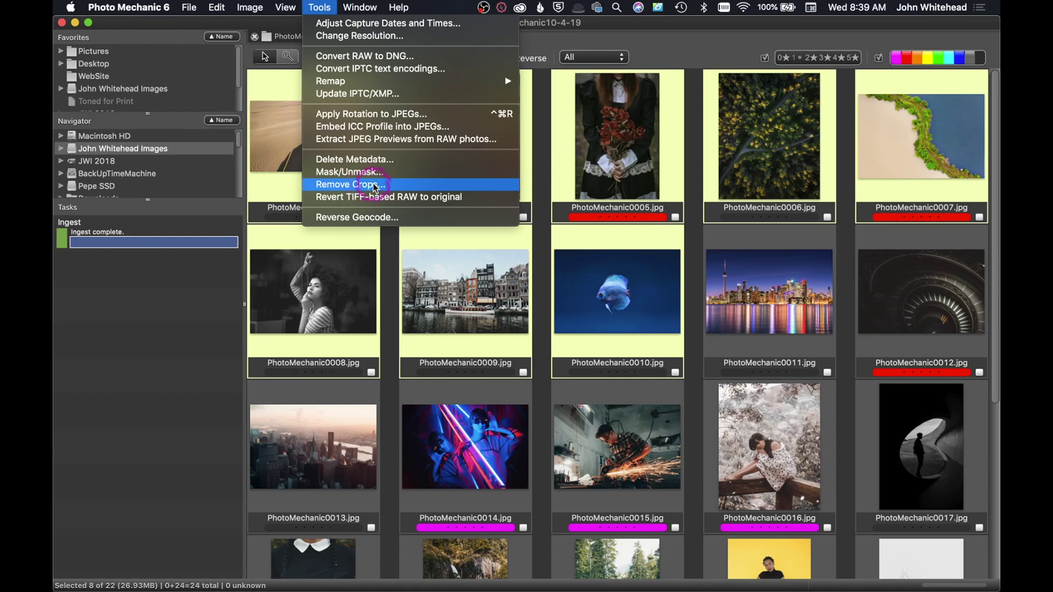
mouse_move(393, 7)
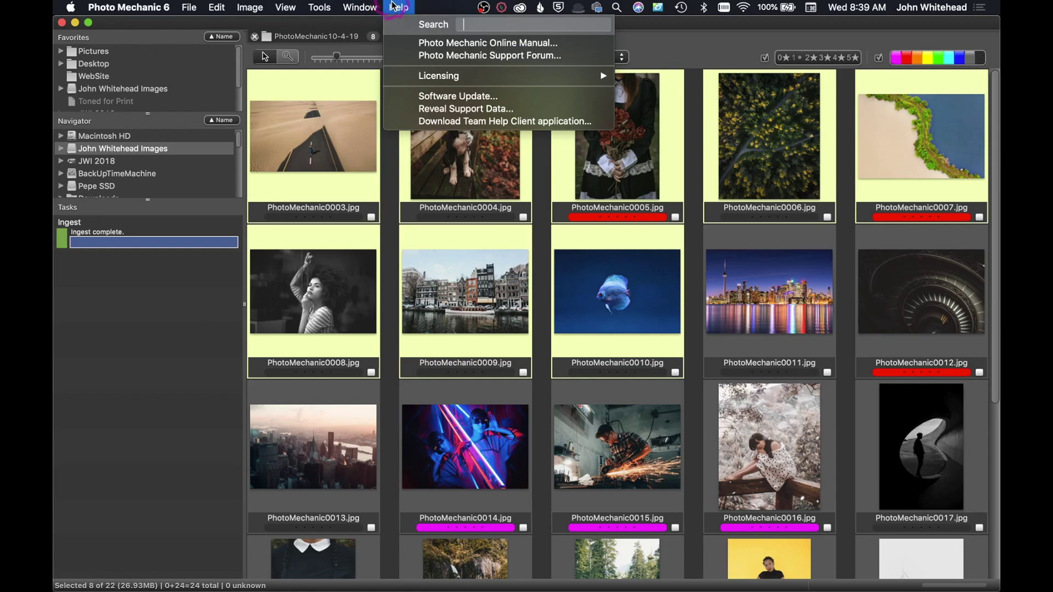
click(395, 7)
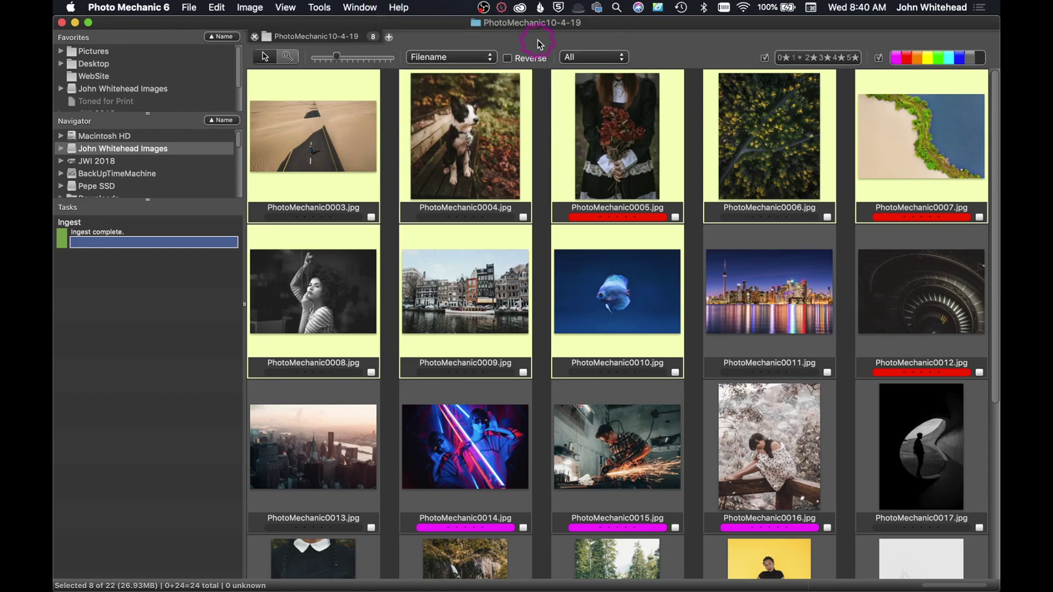